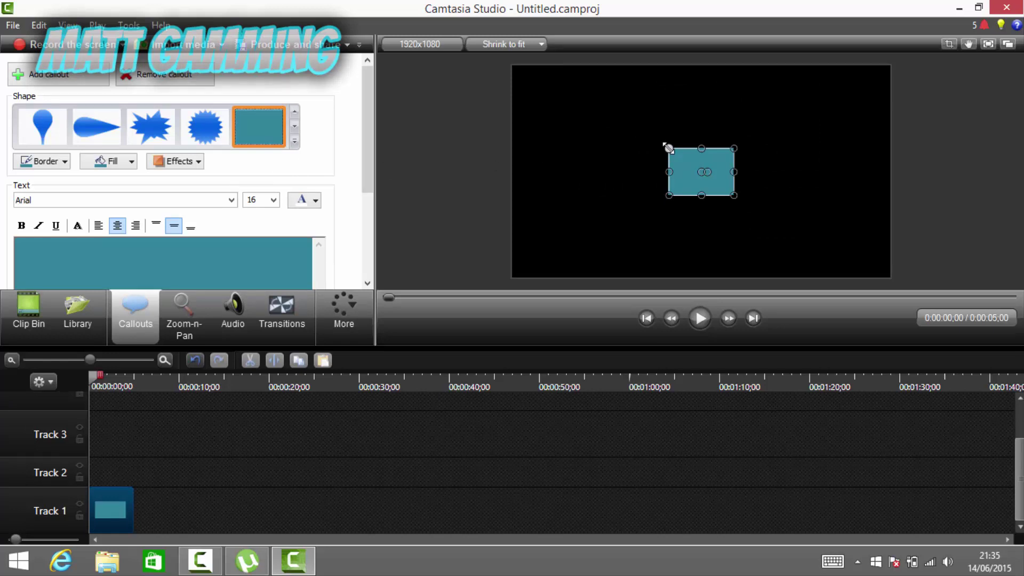
Stretch the rectangle callout to cover the whole canvas and confirm the editing dimensions as 1080p HD (1920x1080).
drag(668, 148, 513, 65)
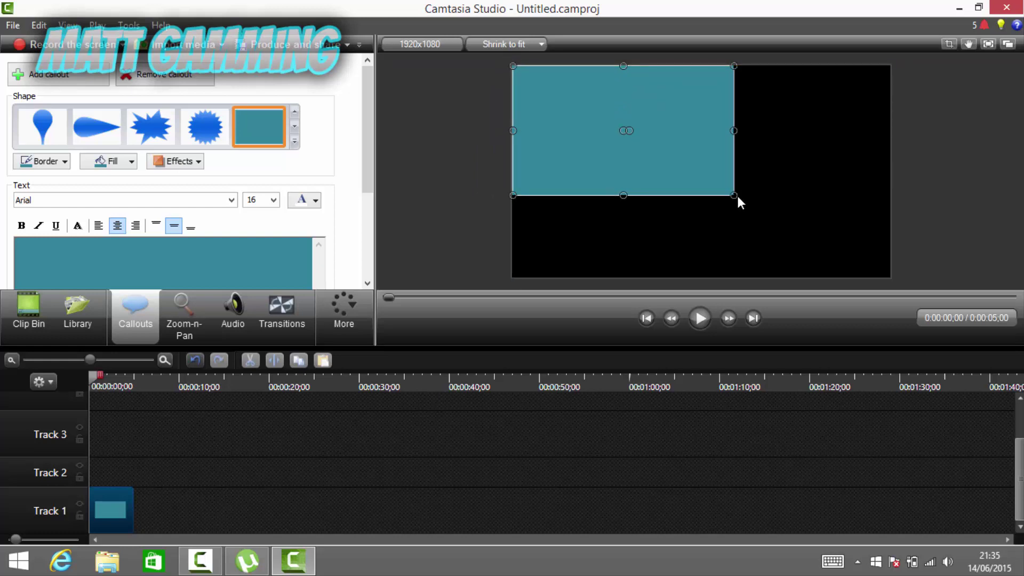
drag(734, 196, 891, 277)
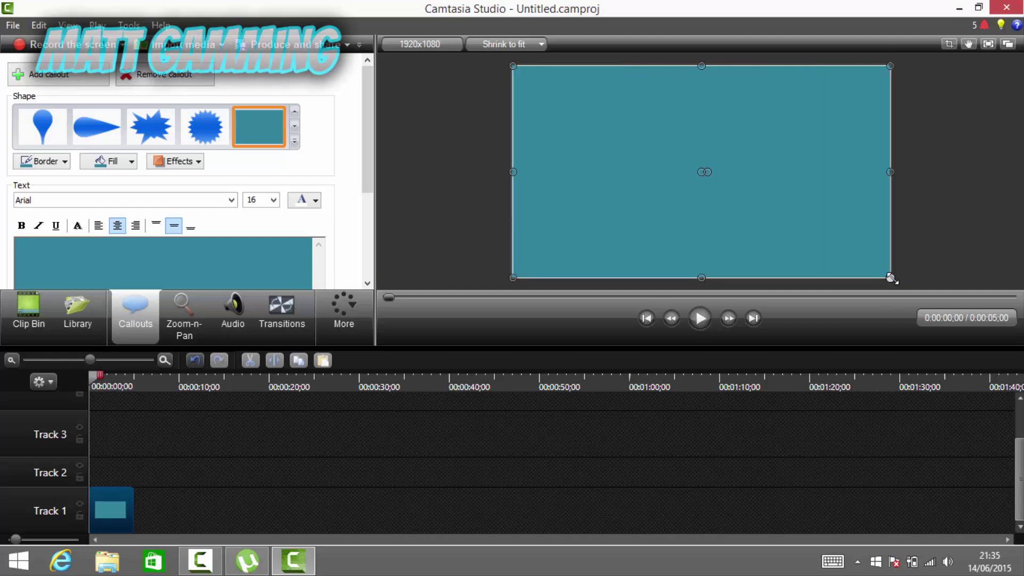
click(413, 45)
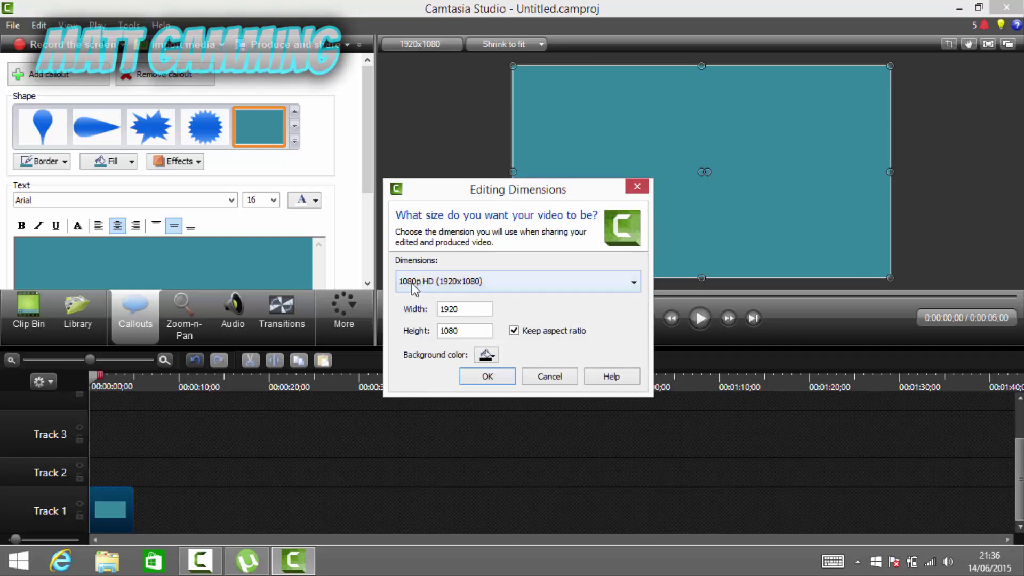
click(487, 377)
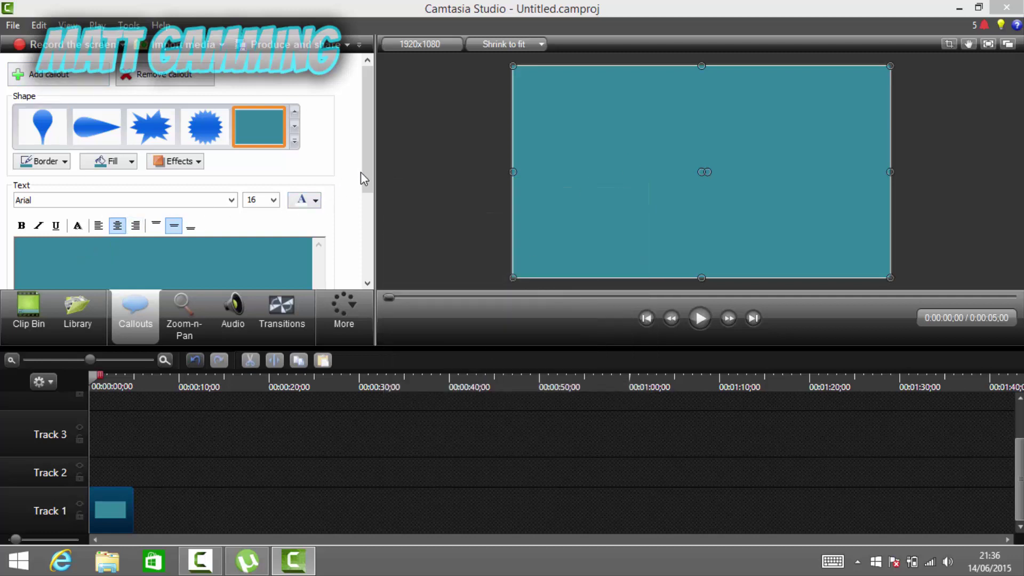
Set both the fill and the border colour of the full-canvas rectangle callout to white.
drag(366, 168, 365, 175)
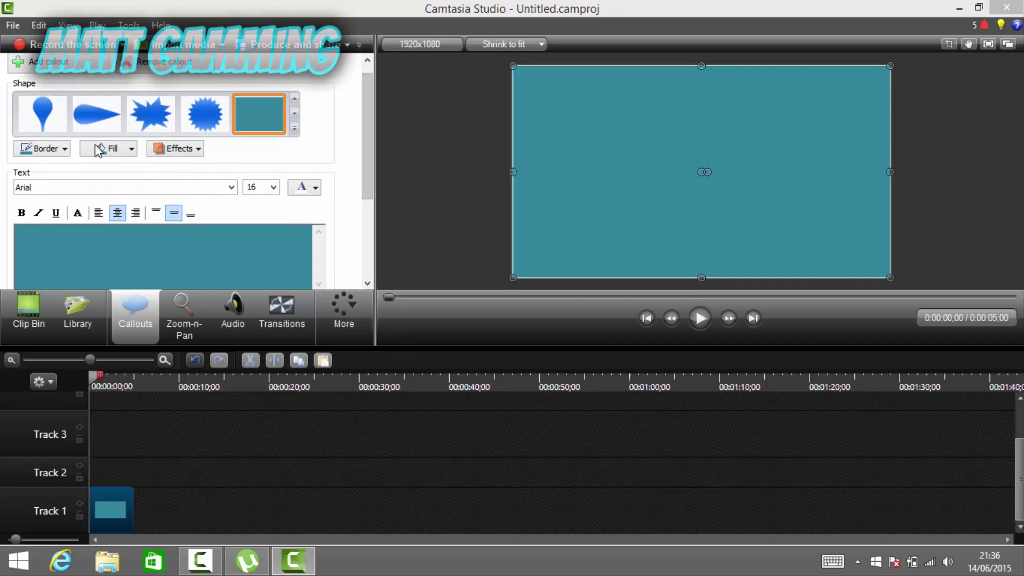
click(112, 150)
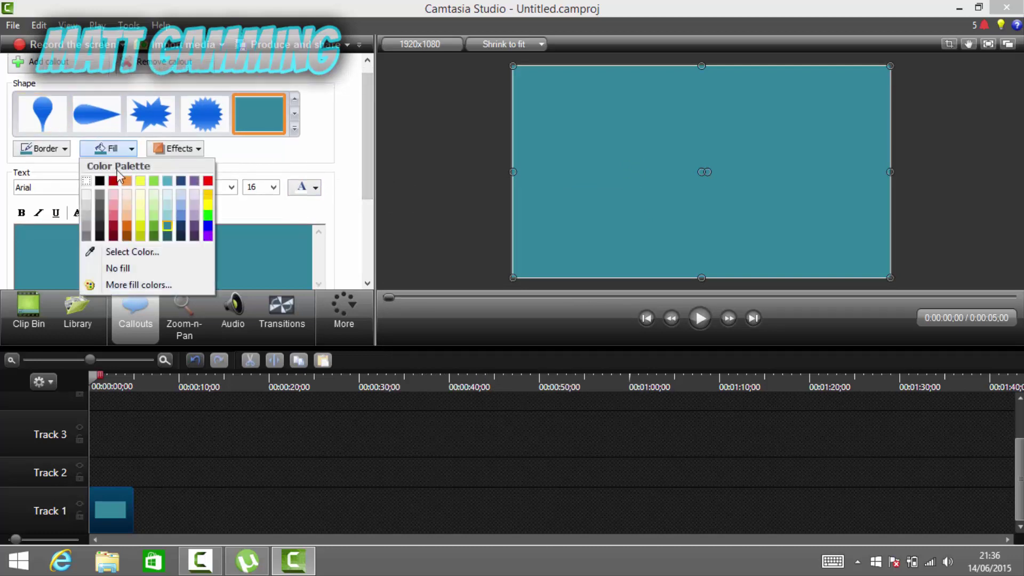
click(88, 181)
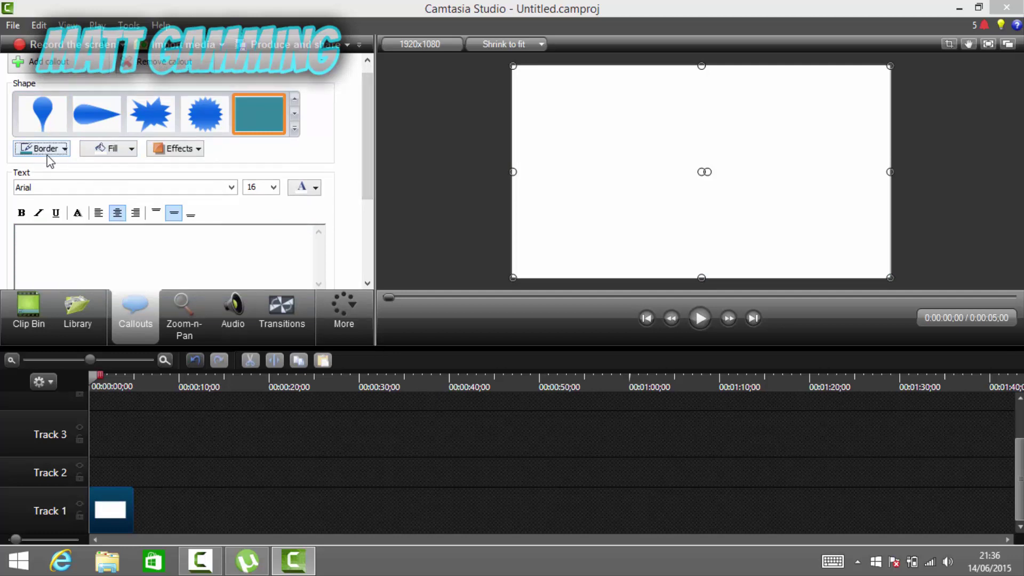
click(46, 149)
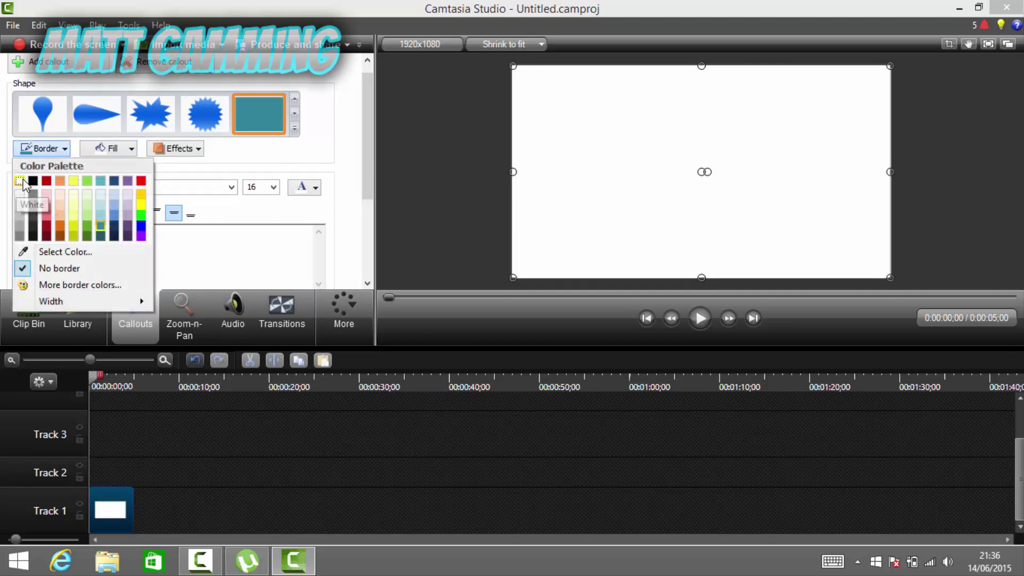
click(26, 181)
Set the callout's text colour to black and enter the text "It's MattGamming here".
click(308, 189)
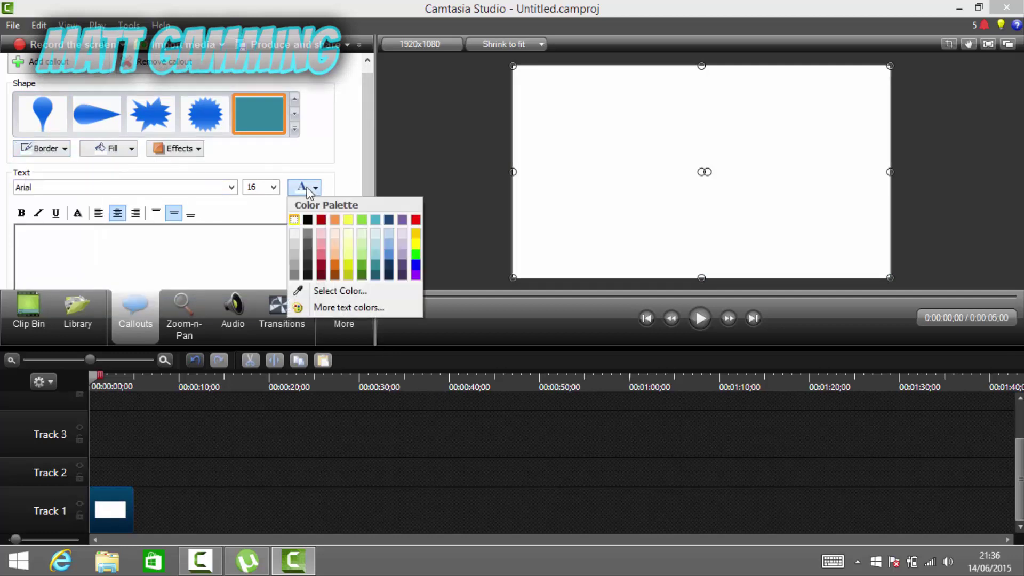
click(314, 225)
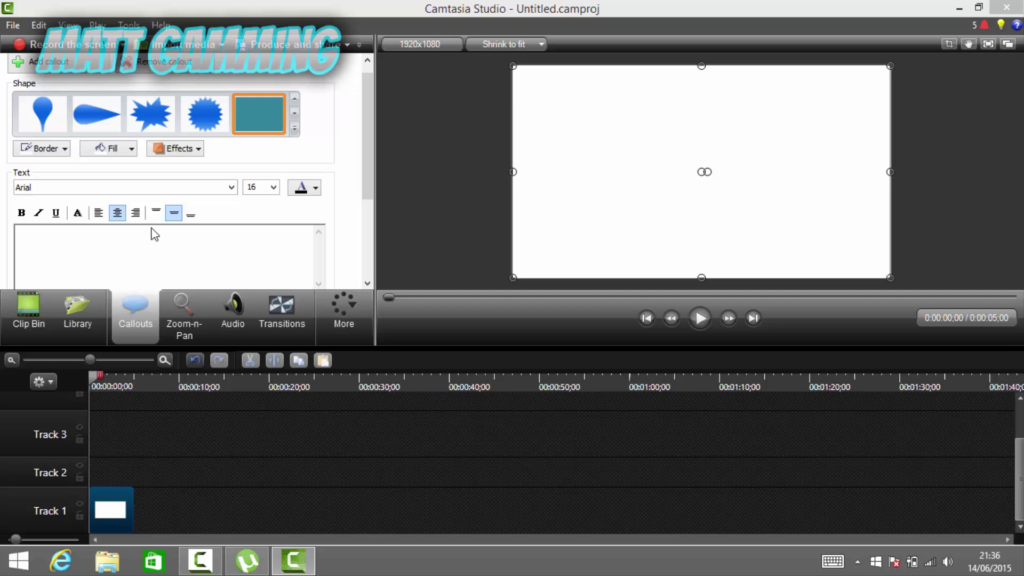
click(154, 234)
text(It's MattG)
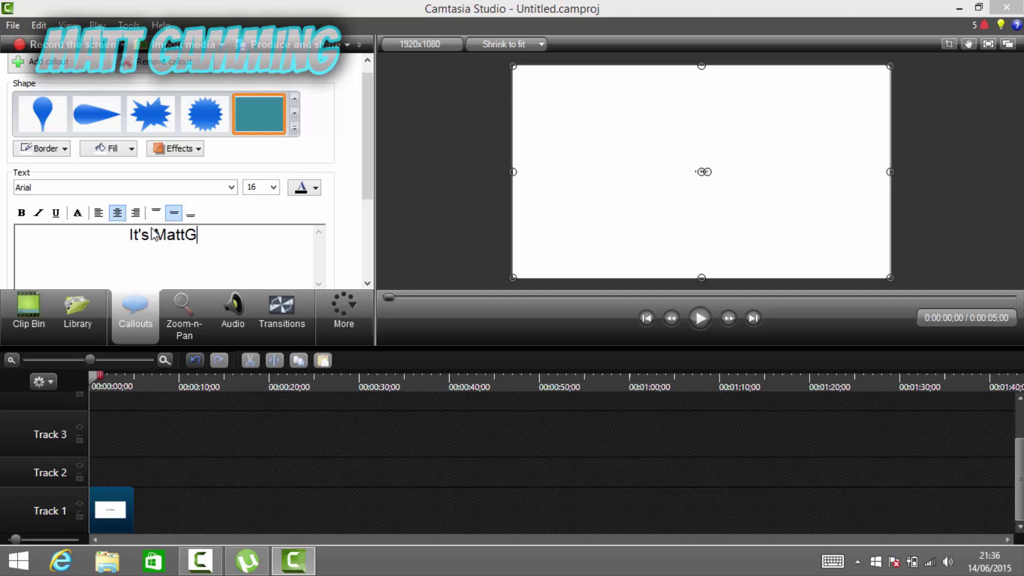
text(amming )
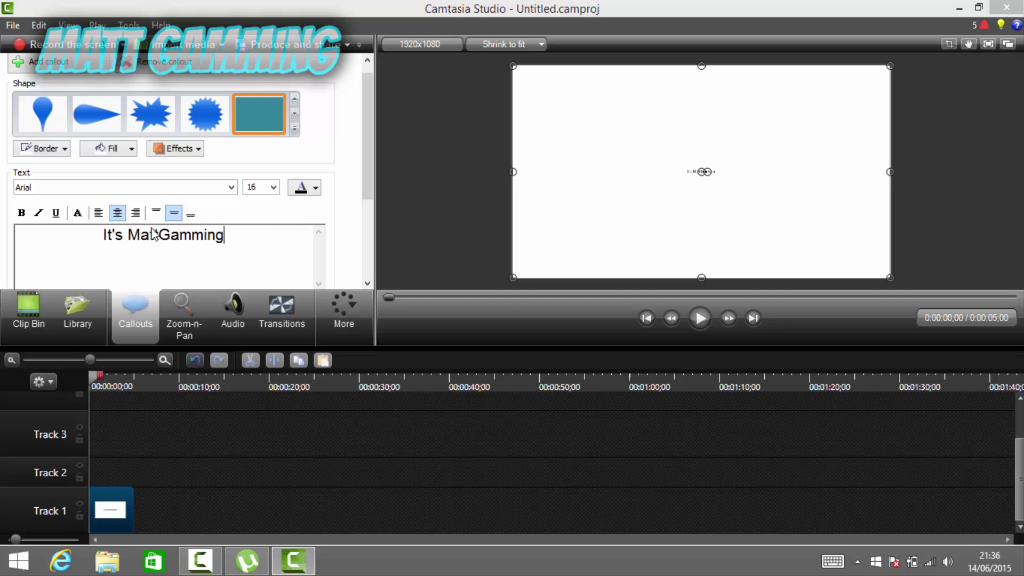
text(here)
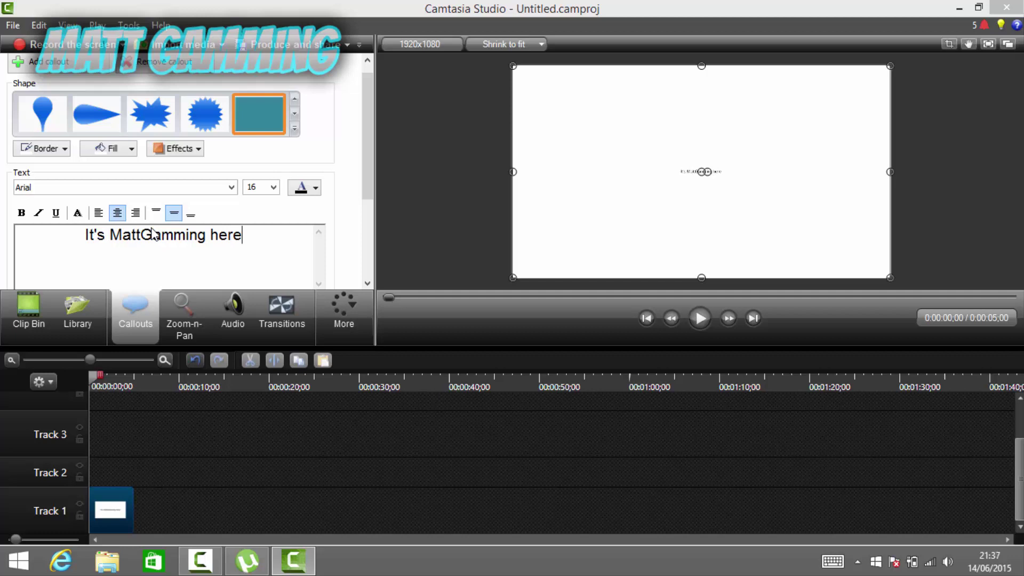
Set the font size of the whole callout text to 80.
double_click(249, 238)
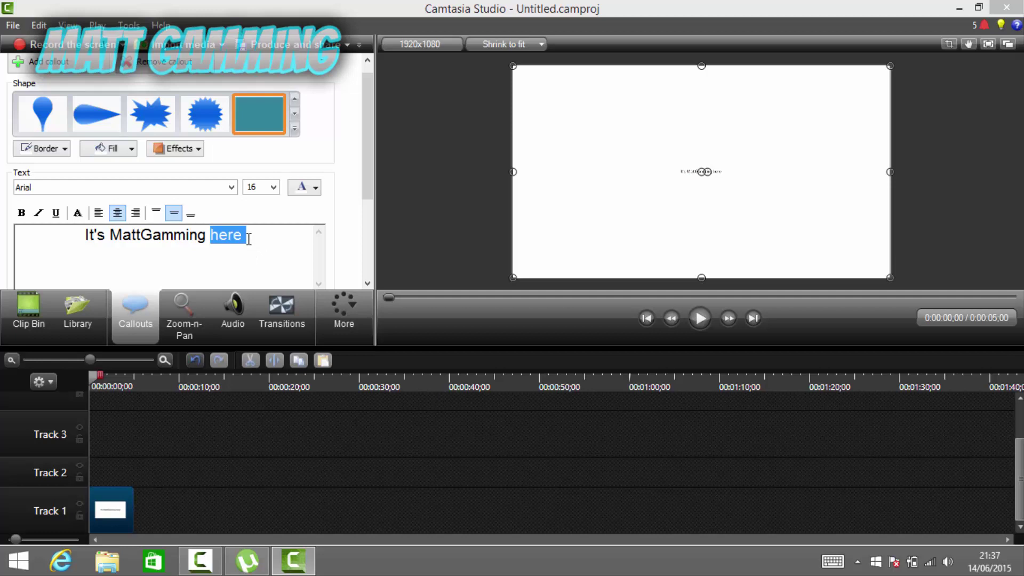
triple_click(248, 239)
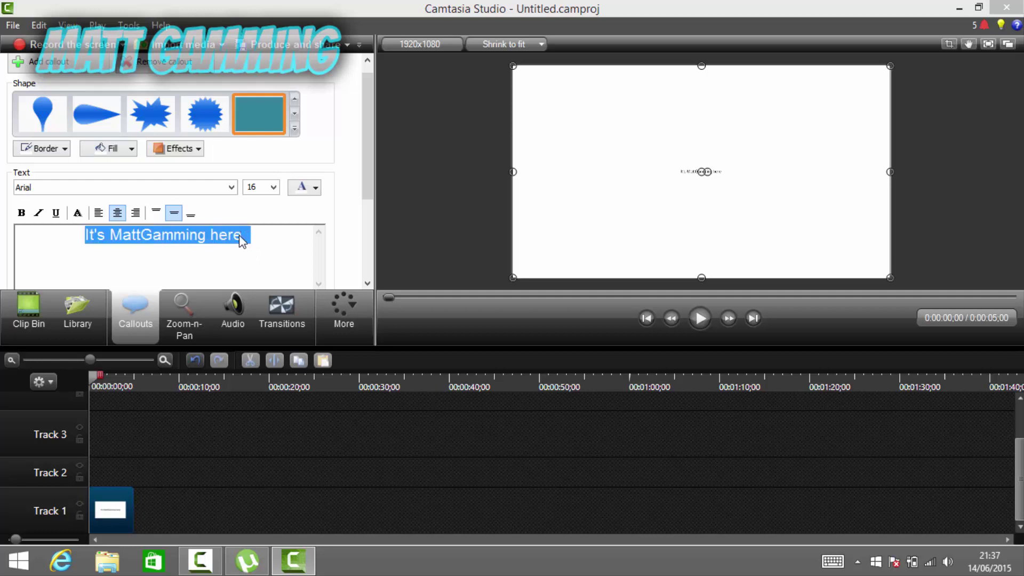
click(274, 188)
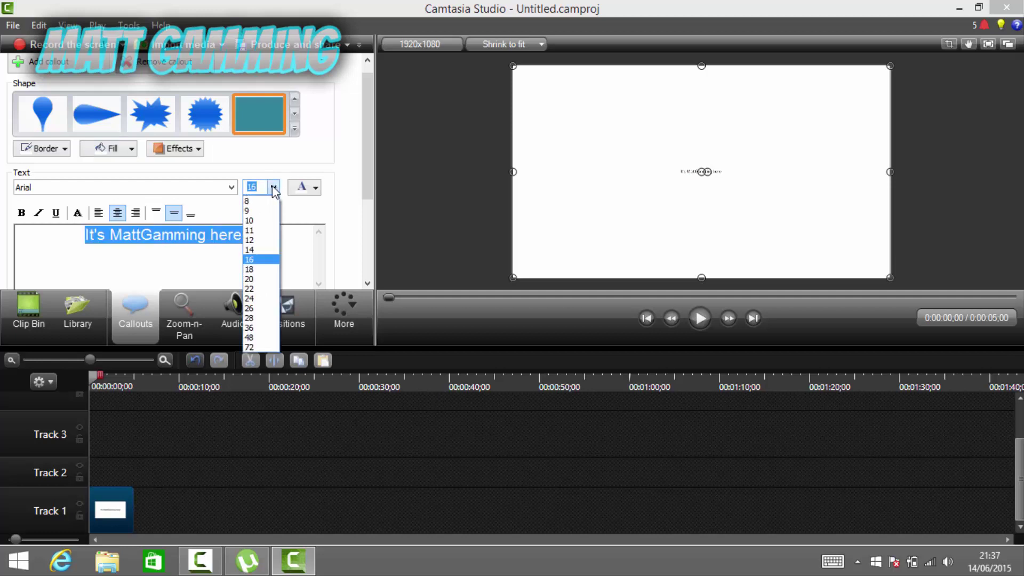
click(267, 187)
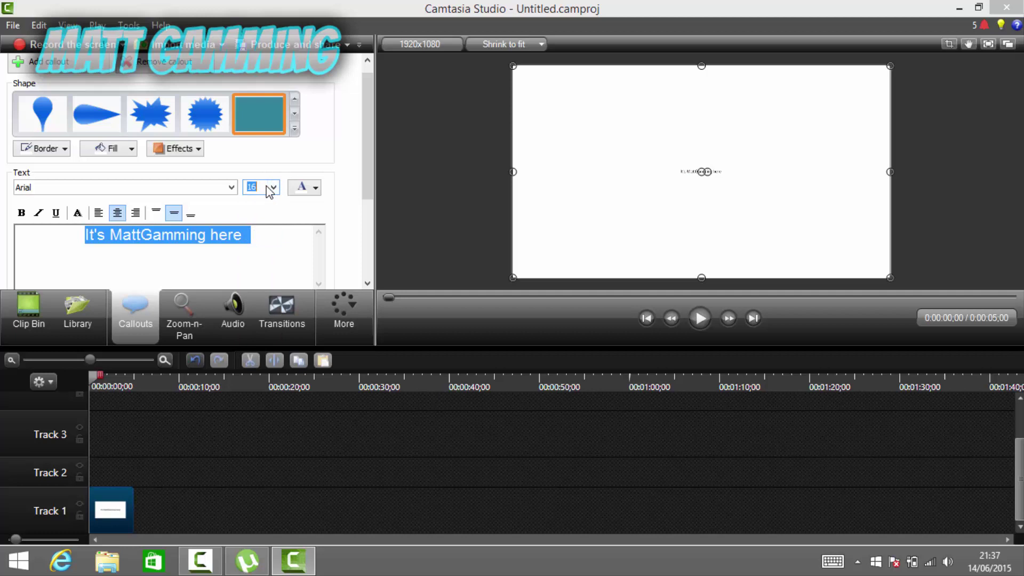
text(80)
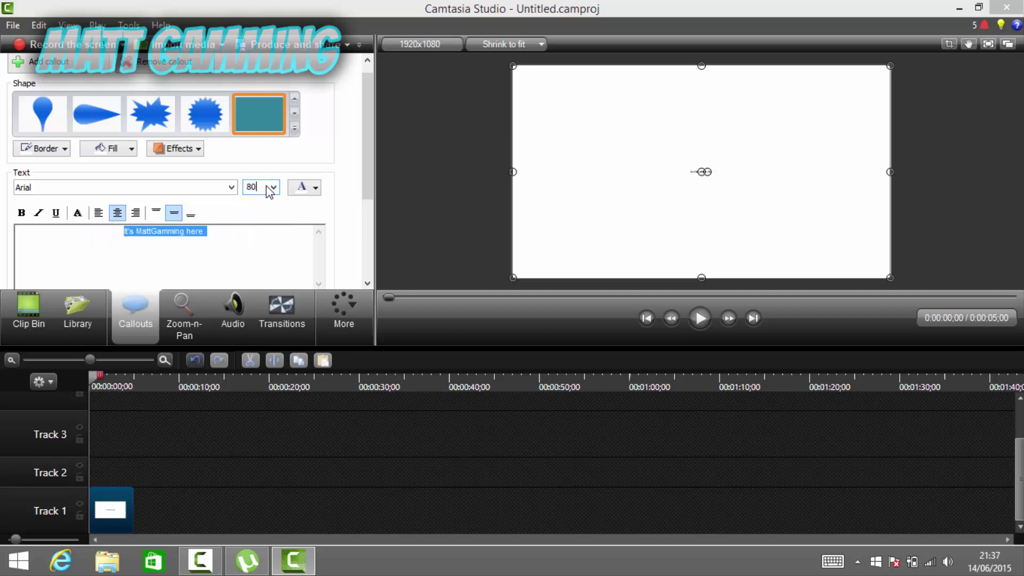
key(Return)
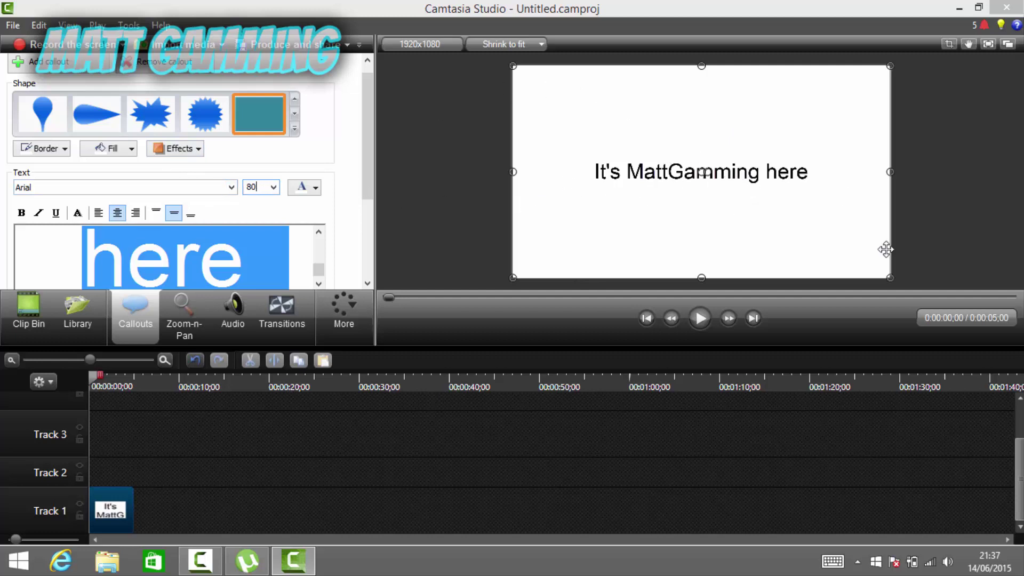
Change the font of the callout text to Segoe Print.
click(232, 189)
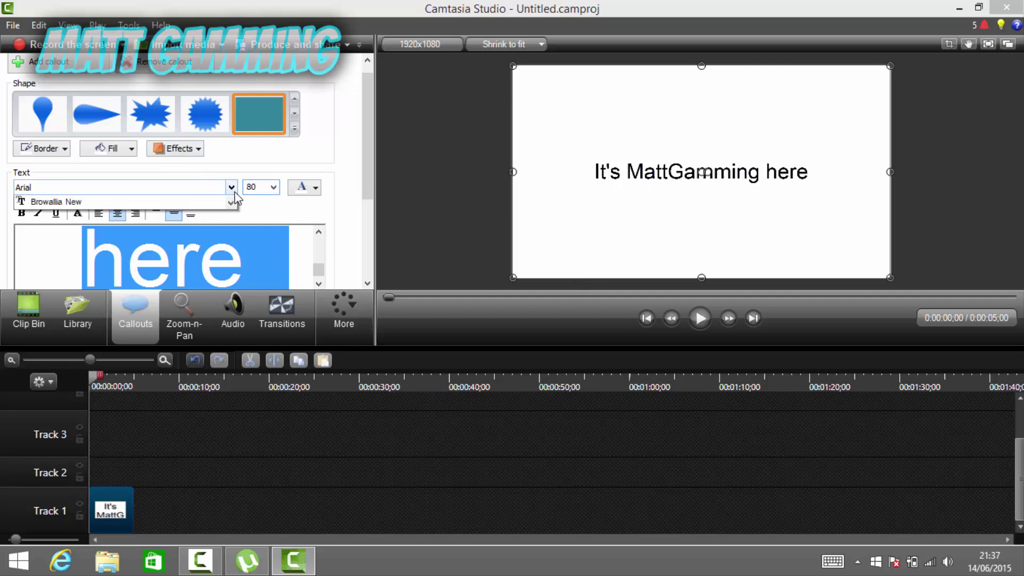
click(207, 185)
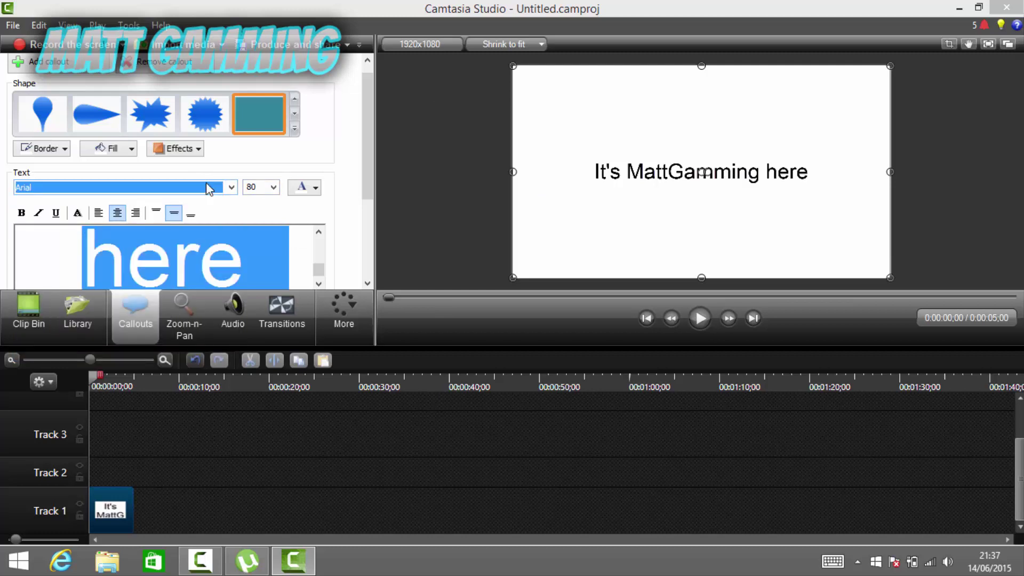
text(Sakkal Majalla)
click(231, 187)
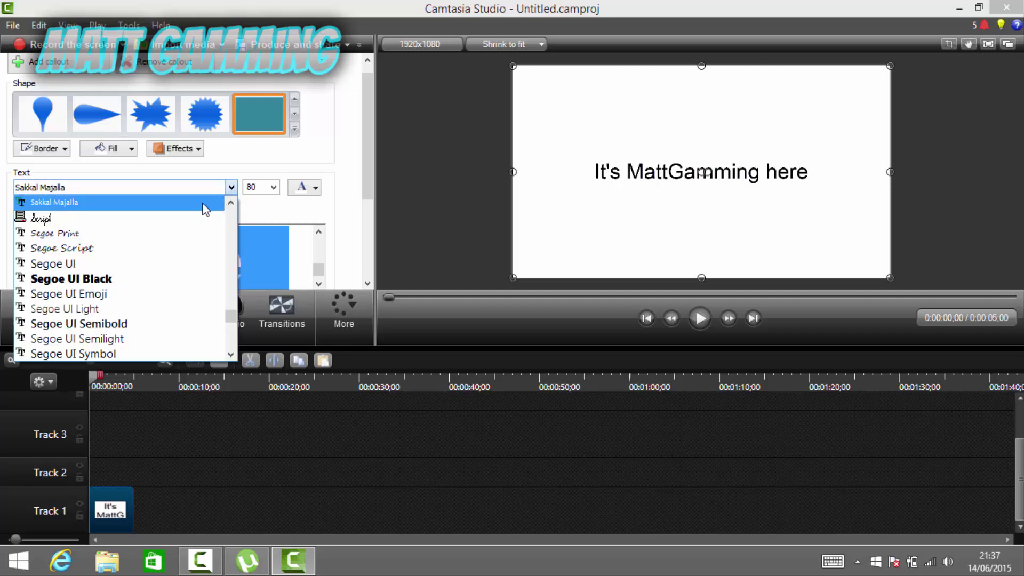
click(138, 235)
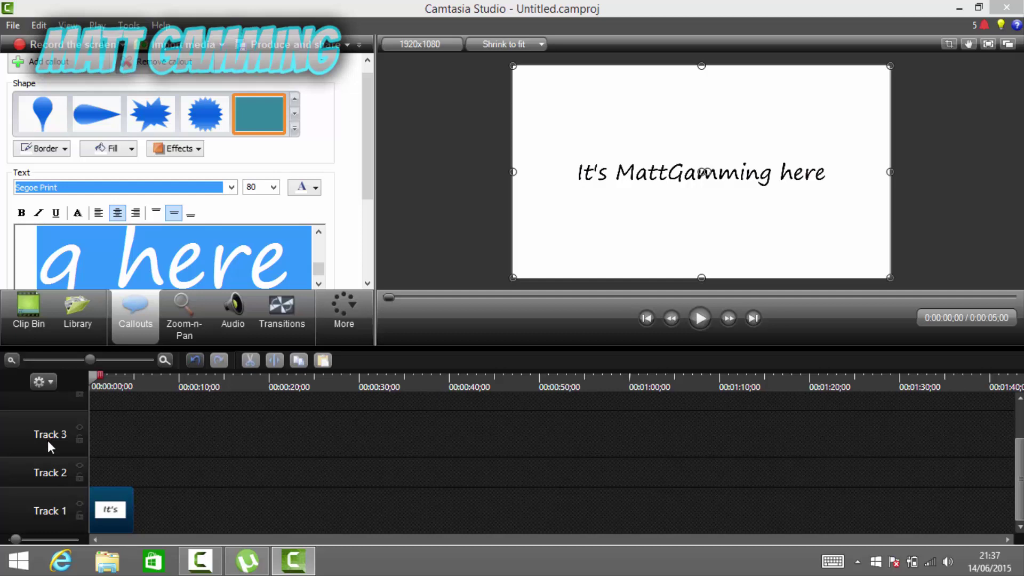
Add a second rectangle callout on Track 2 and delete all of its text.
click(62, 474)
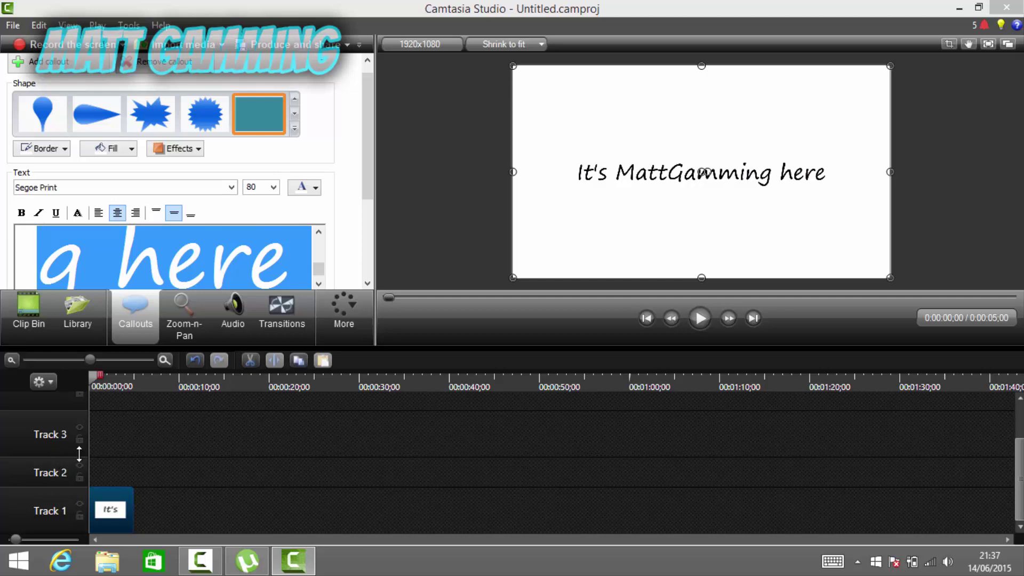
click(64, 70)
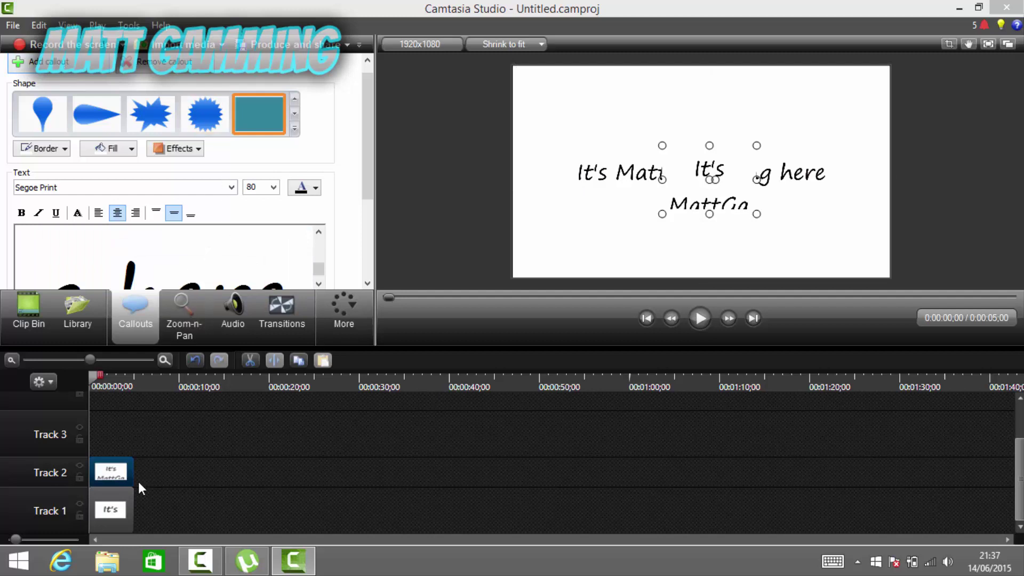
click(120, 254)
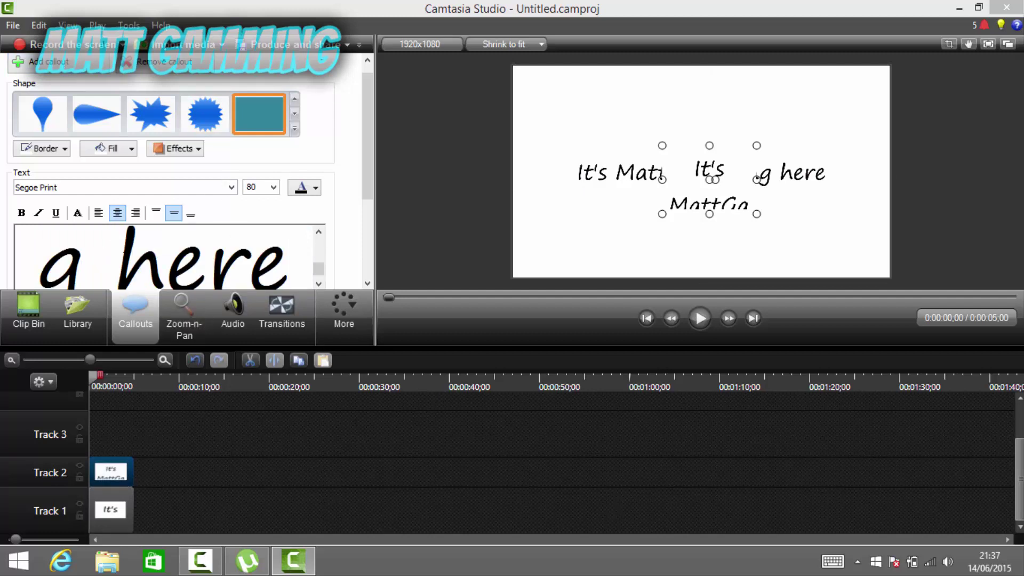
key(ctrl+a)
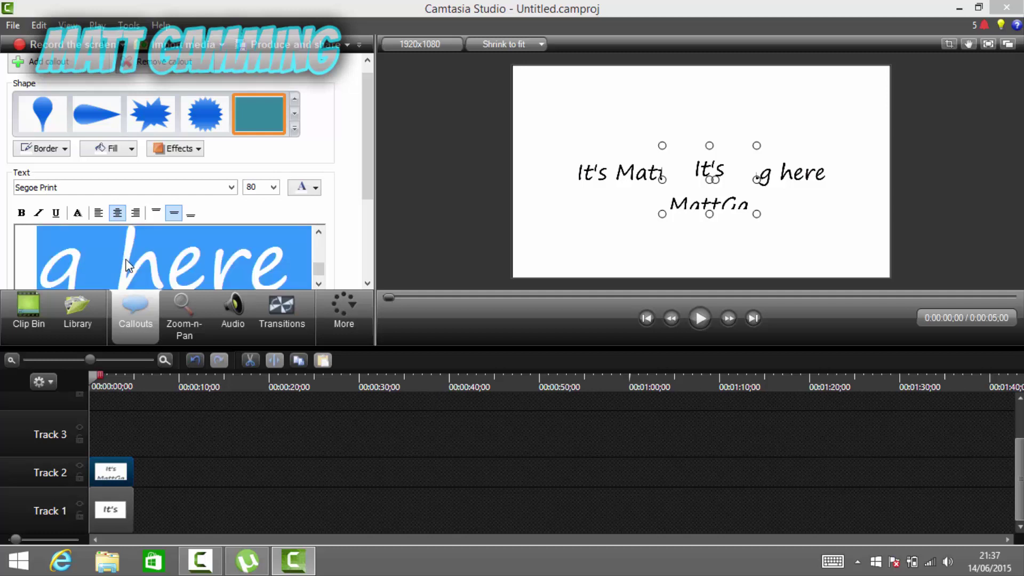
key(Delete)
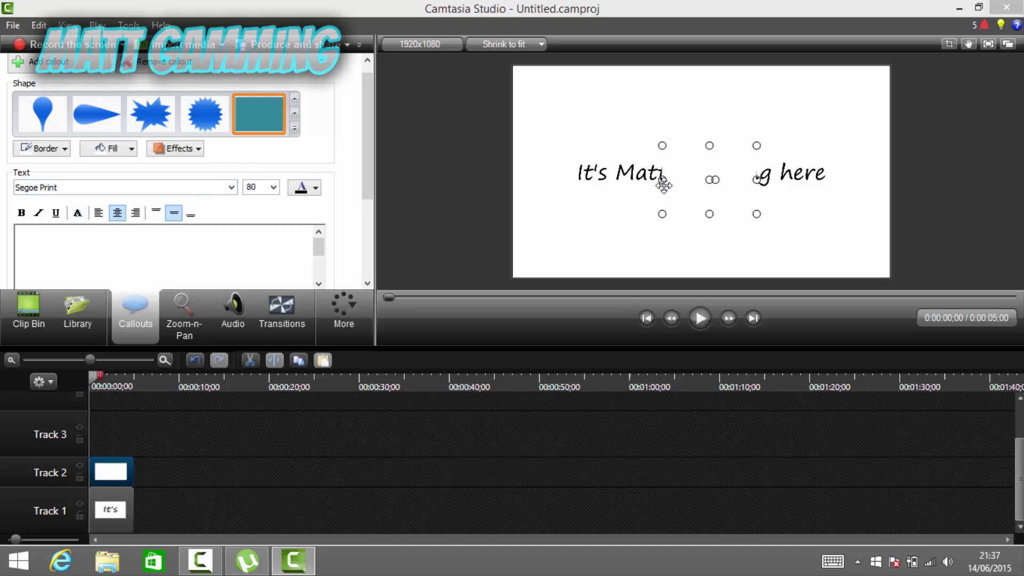
Widen the empty callout on both sides to cover the whole line of text and fill it with light grey.
drag(663, 179, 577, 179)
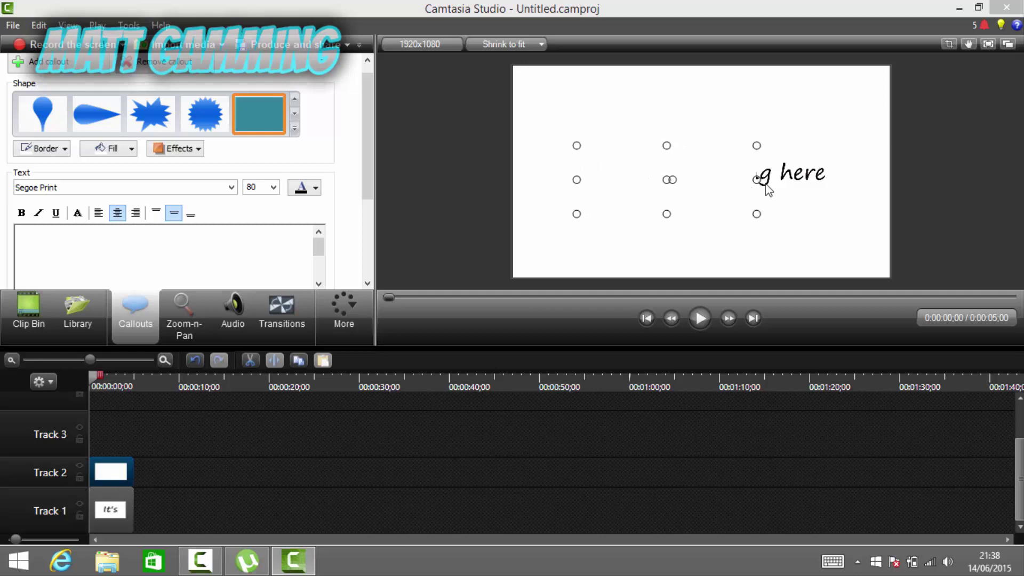
drag(758, 179, 827, 179)
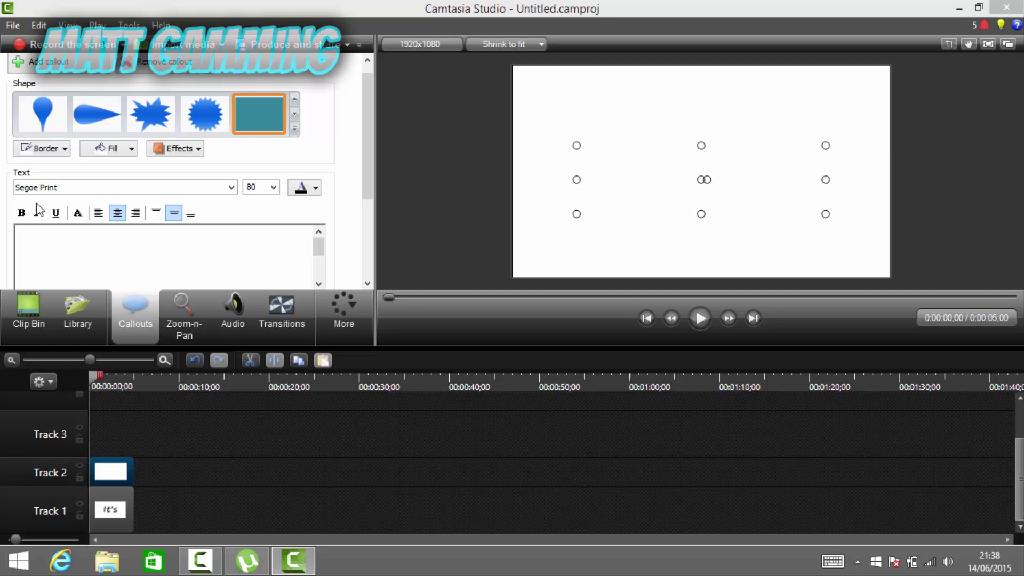
click(111, 153)
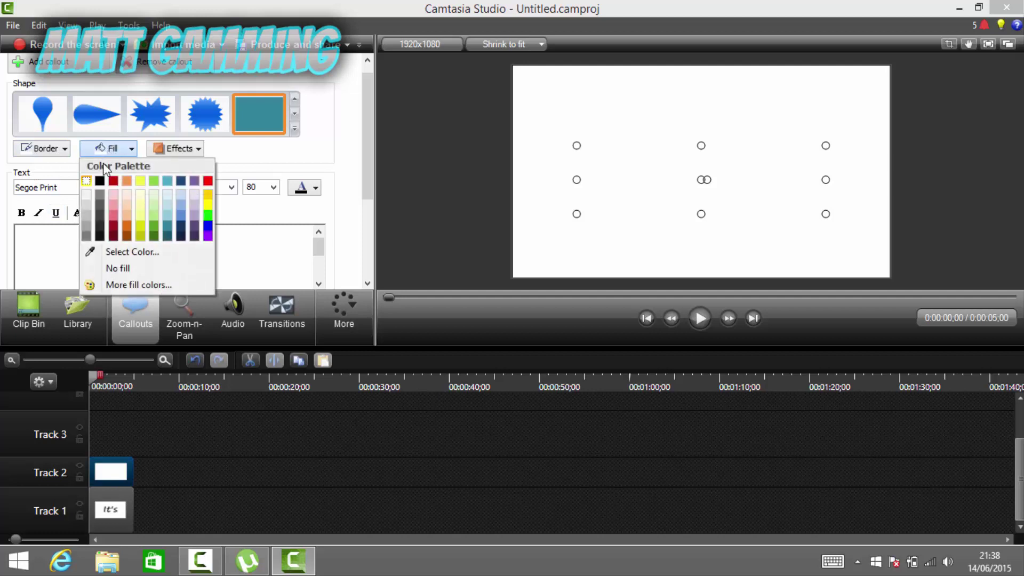
click(86, 212)
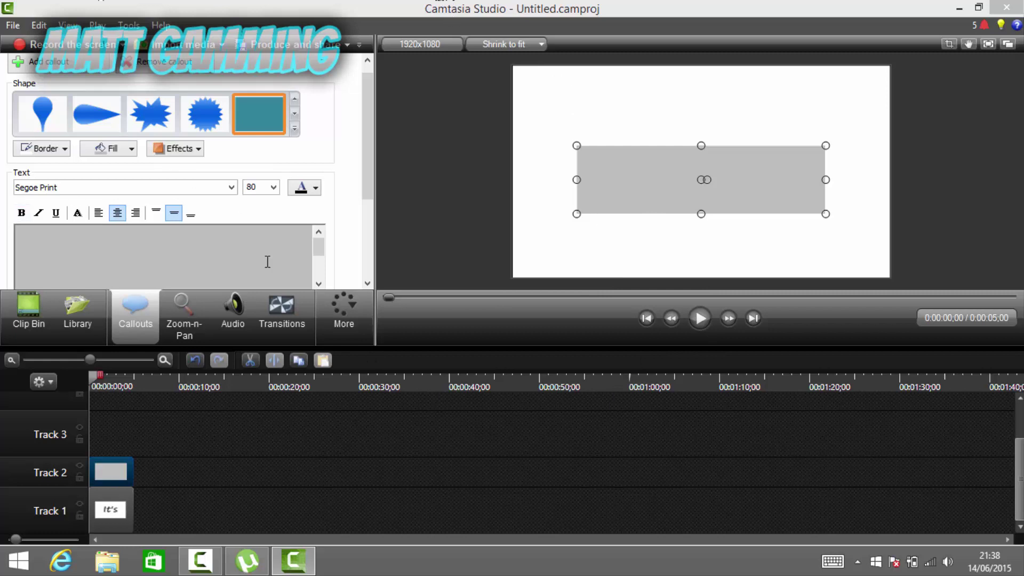
Import pen scratch 4.WAV and scribel hand 1.mp4, and place the hand video at the start of Track 3.
click(21, 309)
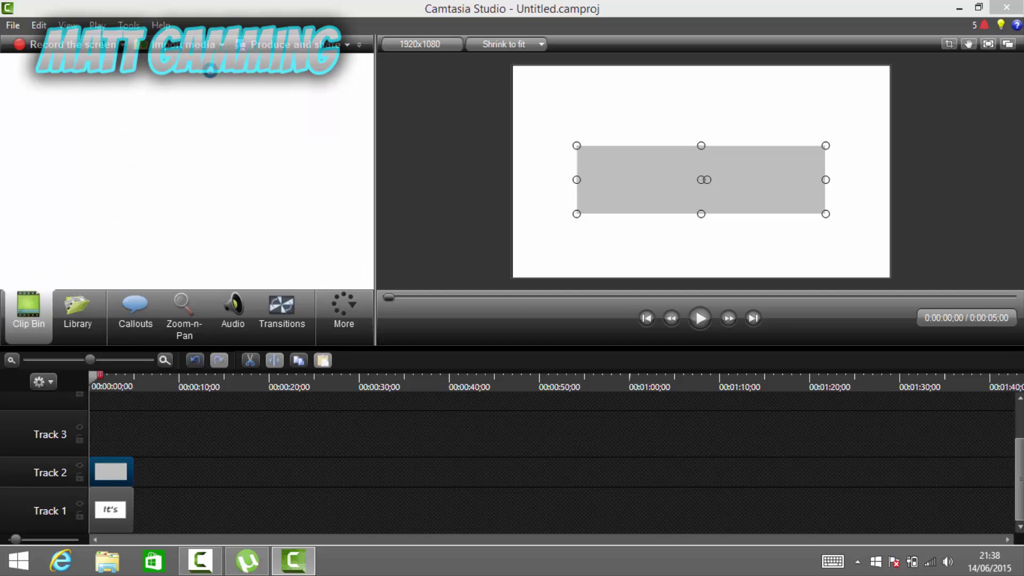
click(205, 47)
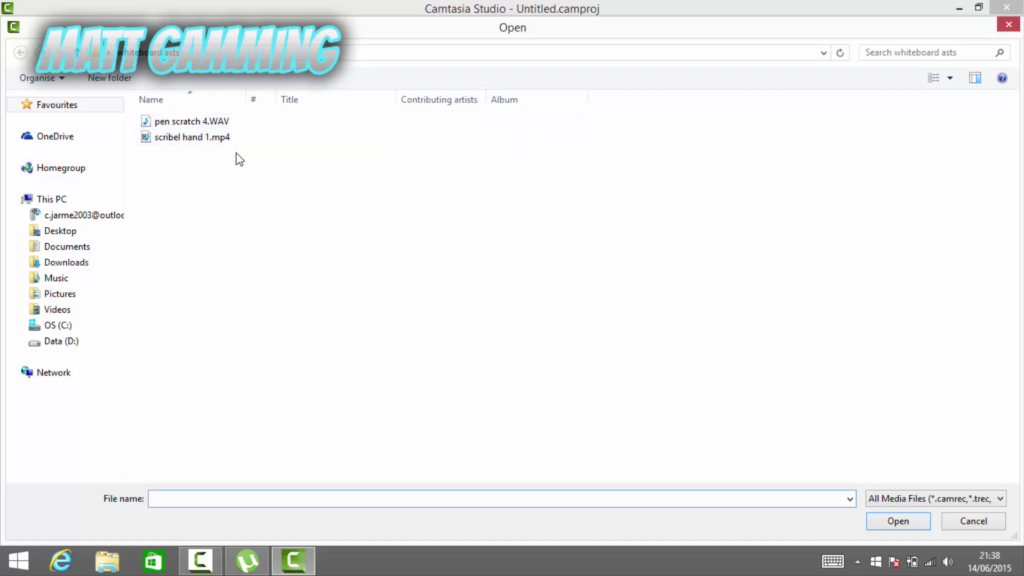
drag(236, 157, 237, 118)
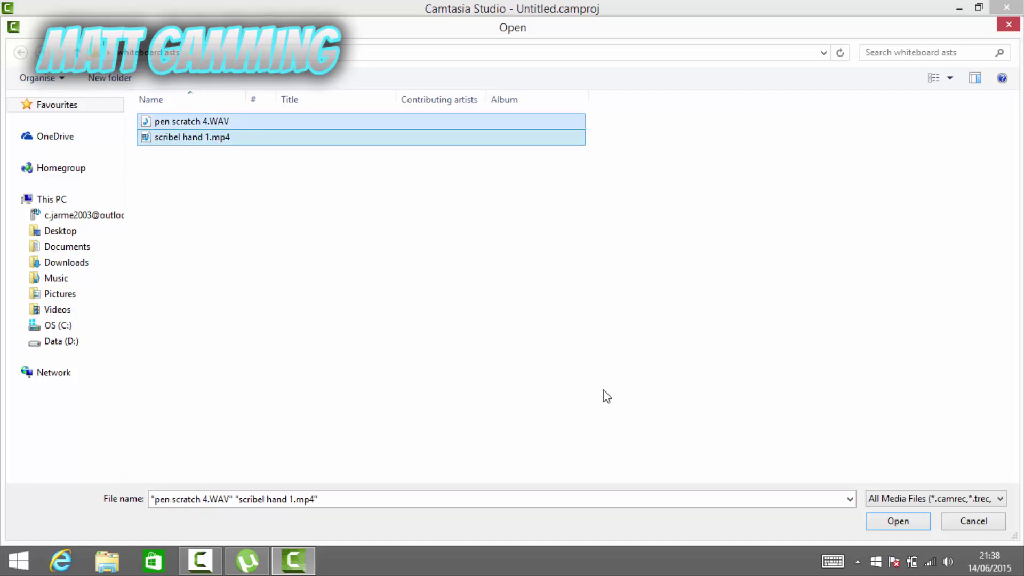
click(888, 520)
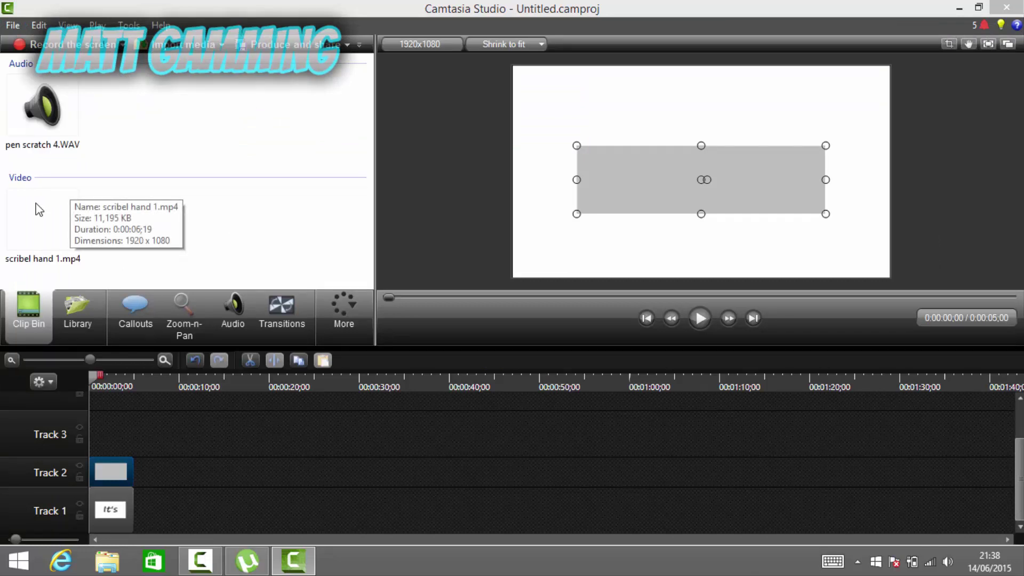
drag(39, 209, 101, 434)
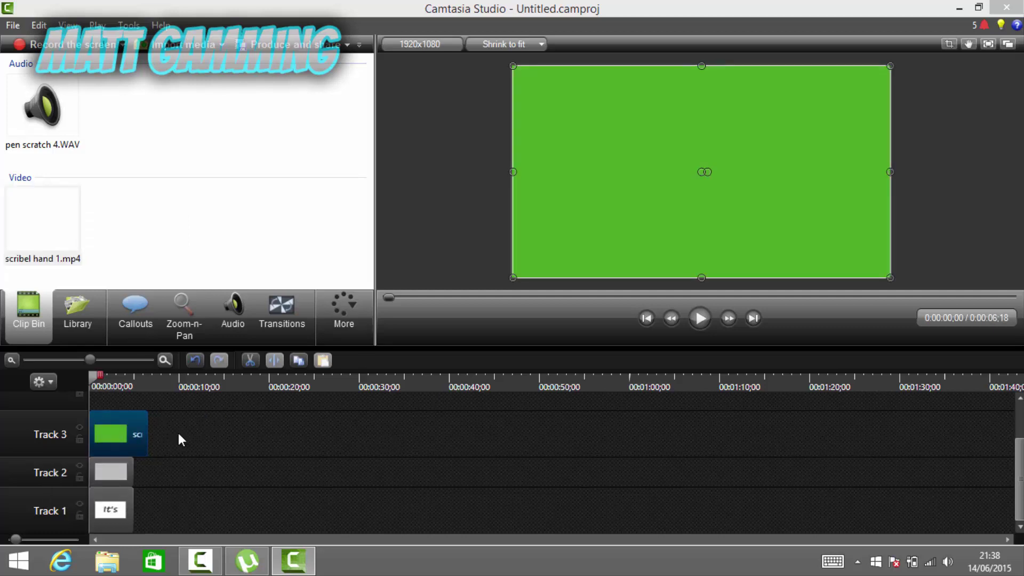
Extend the grey callout on Track 2 and the text callout on Track 1 to the same end point, slightly past the hand video.
click(134, 465)
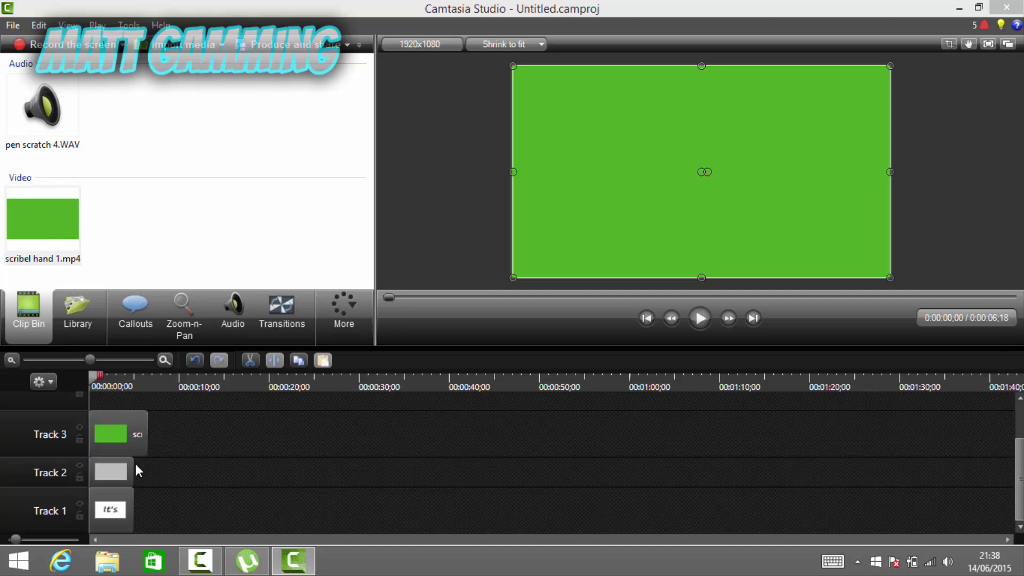
drag(132, 467, 146, 463)
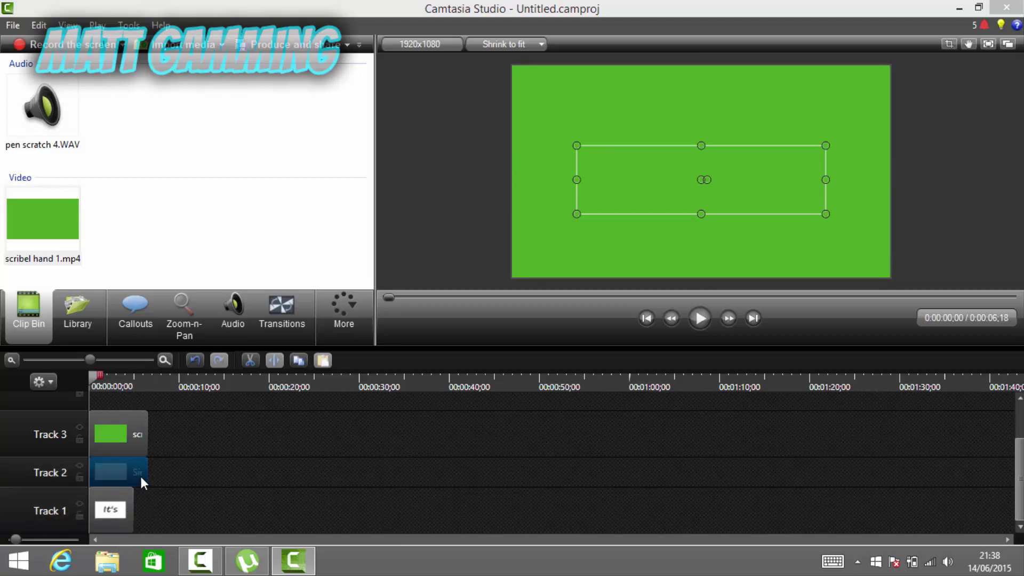
drag(147, 472, 157, 471)
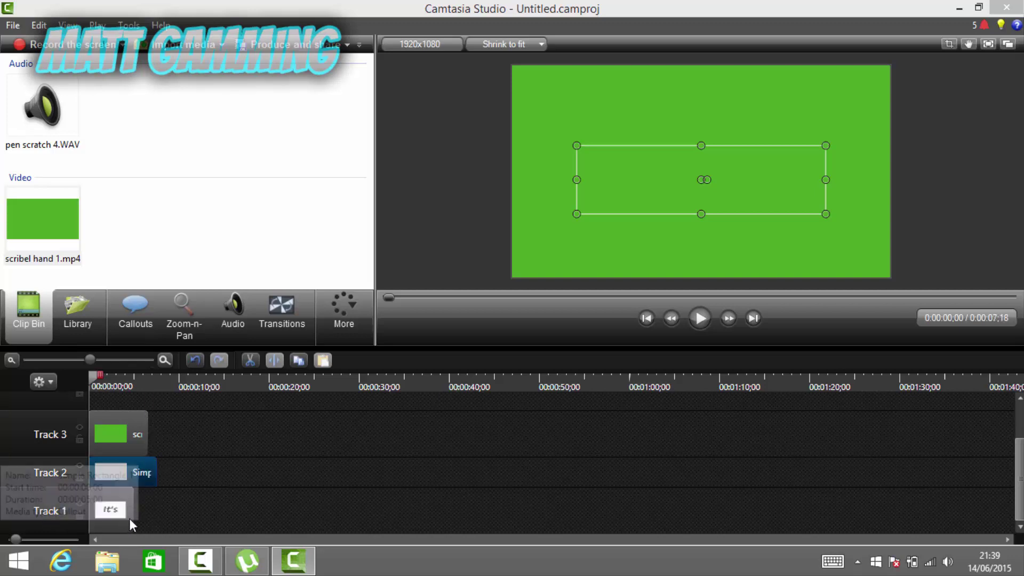
drag(133, 512, 155, 511)
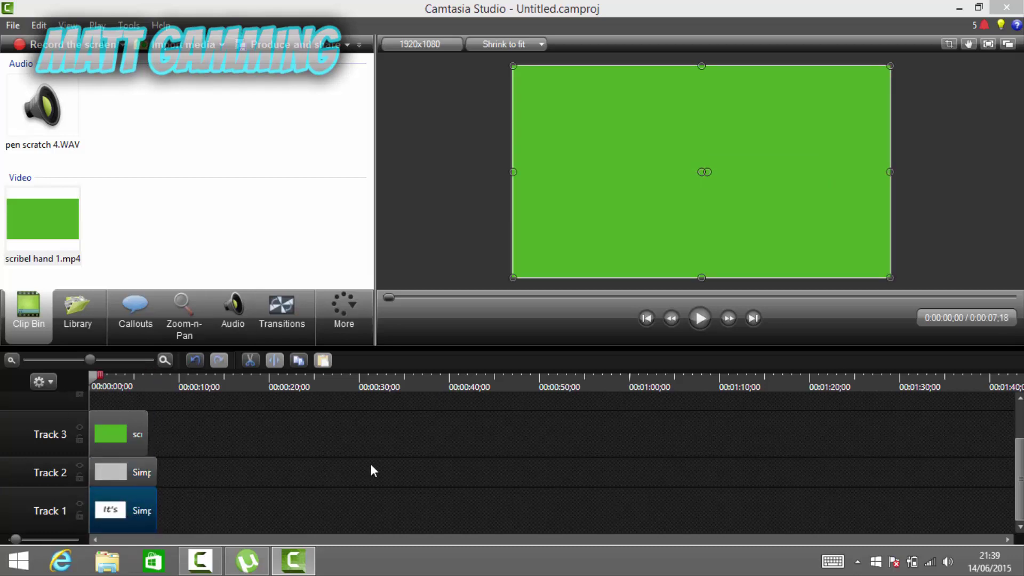
Place the playhead at 0:00:02;20 and enable Remove a color on the Track 1 text callout, sampling the hand video's green background.
click(113, 383)
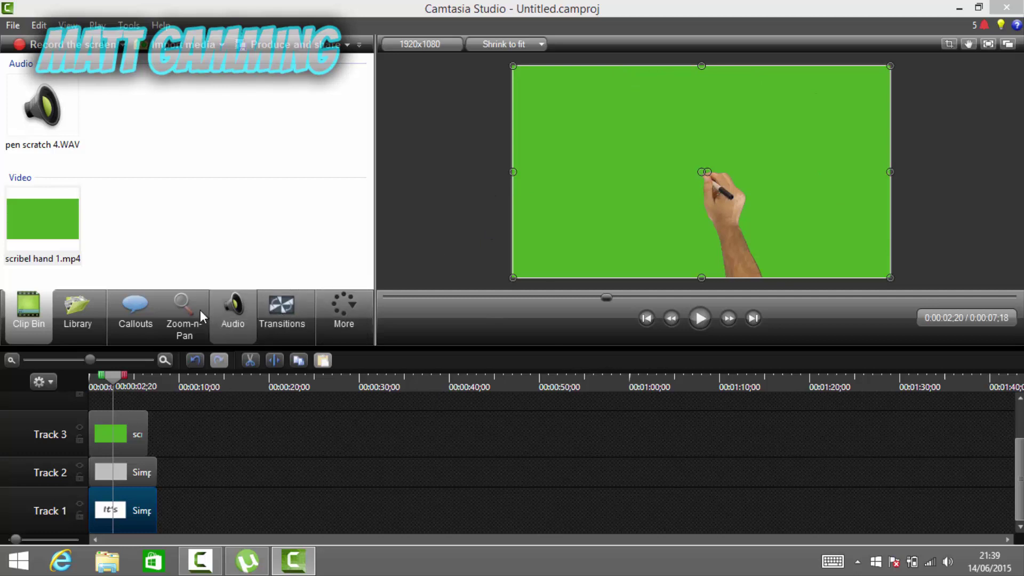
click(326, 313)
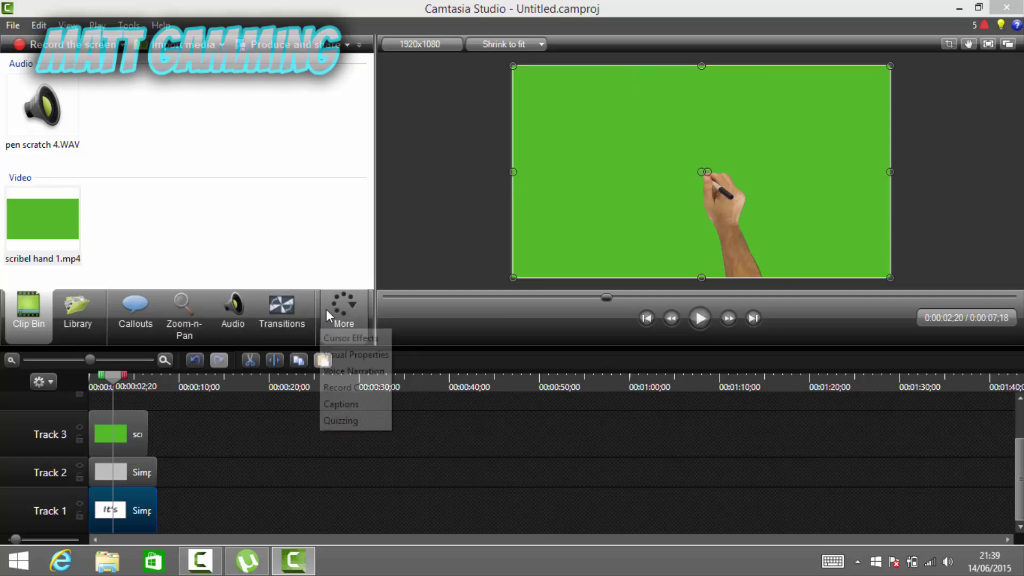
click(351, 356)
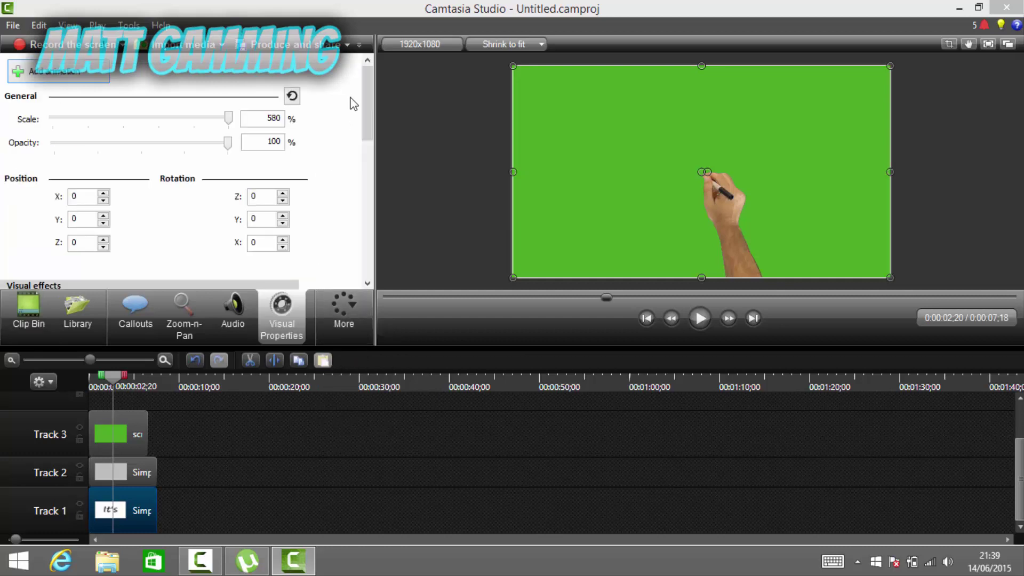
drag(369, 89, 363, 134)
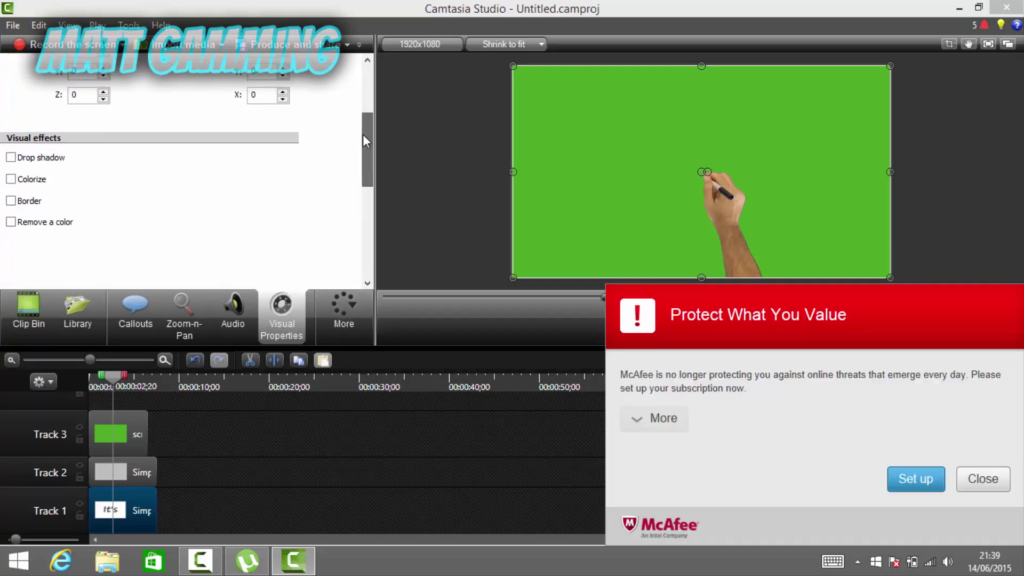
click(983, 478)
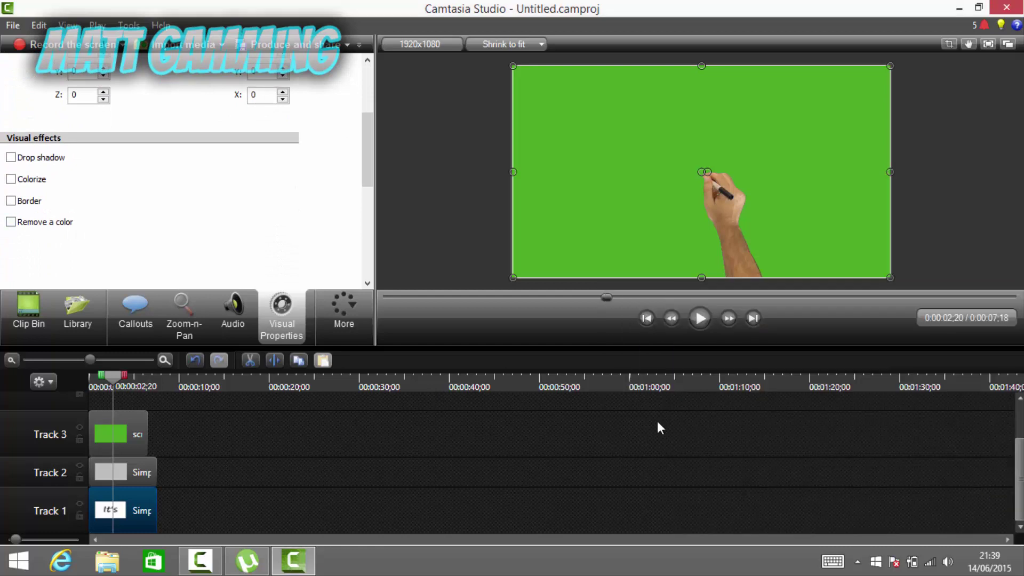
click(34, 223)
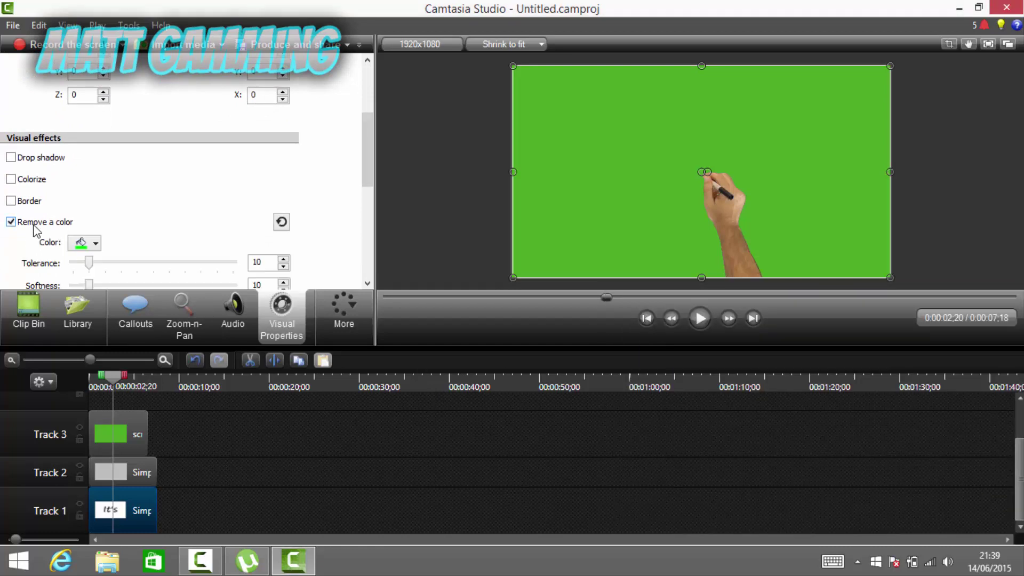
click(96, 244)
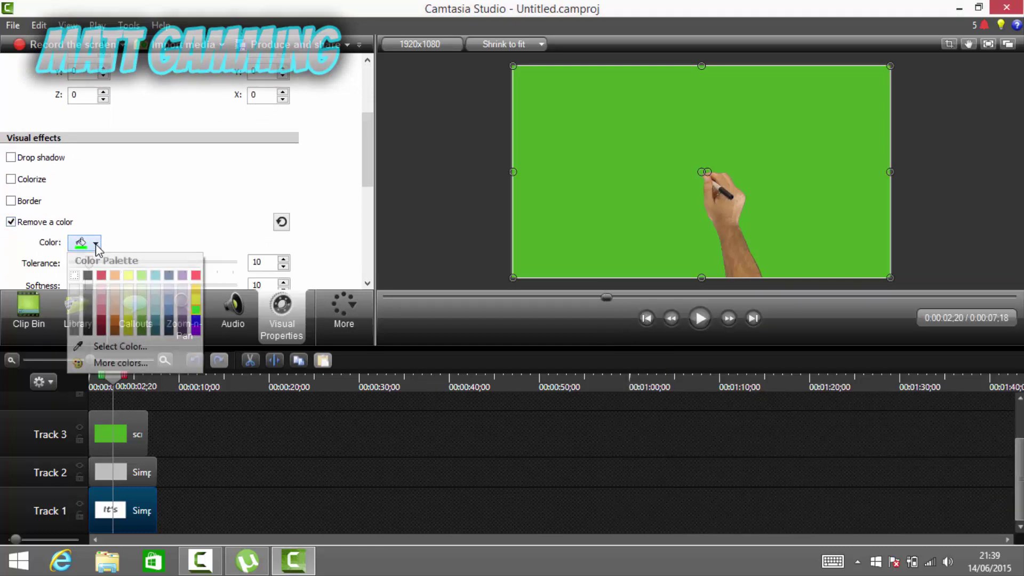
click(109, 351)
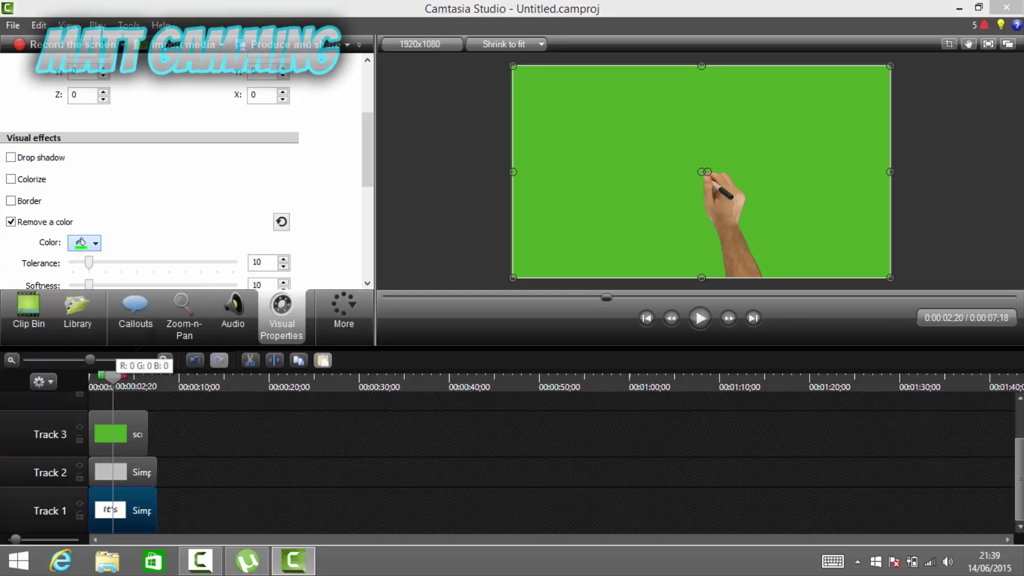
click(593, 179)
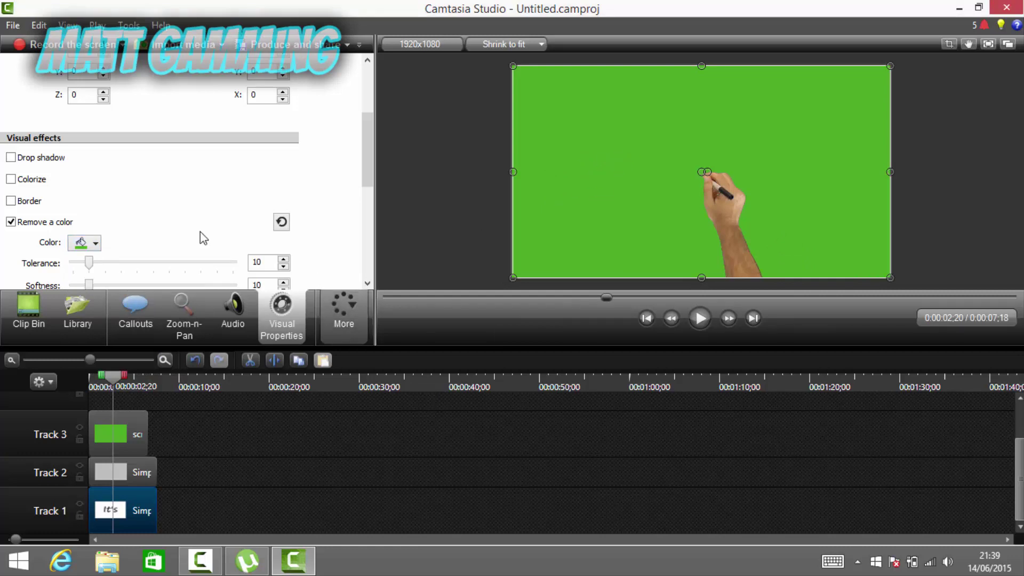
drag(372, 139, 366, 159)
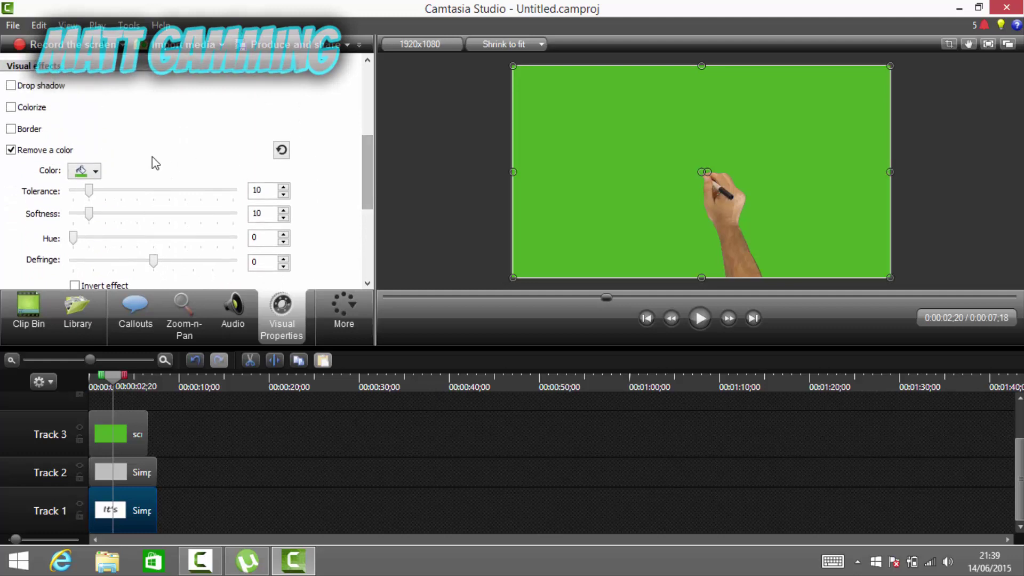
click(96, 173)
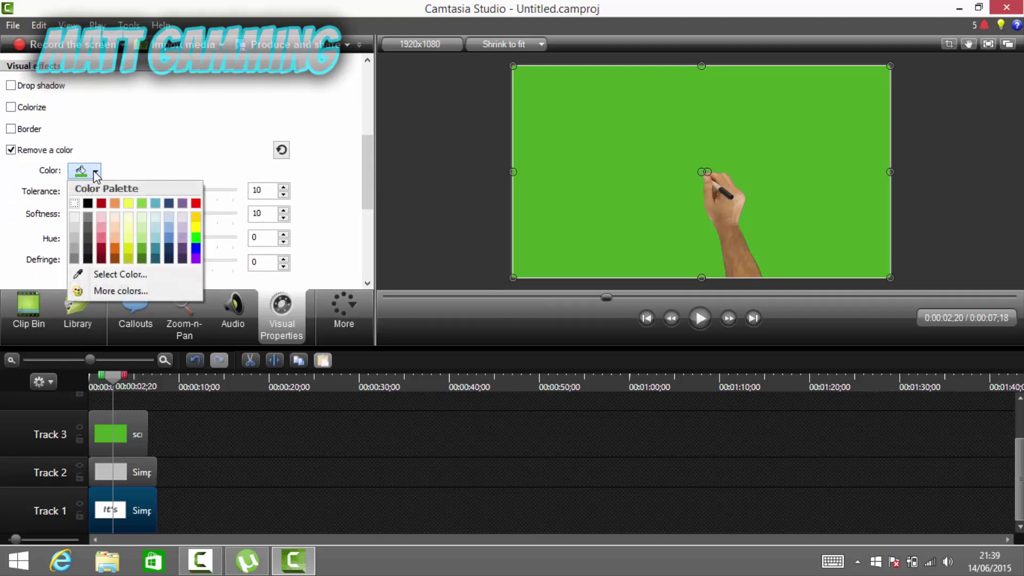
click(120, 274)
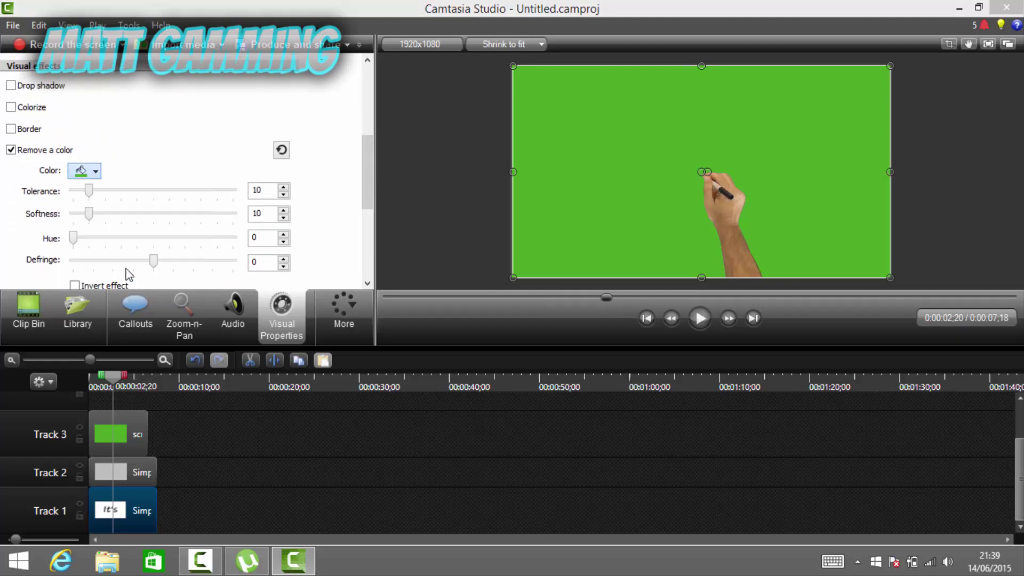
click(582, 208)
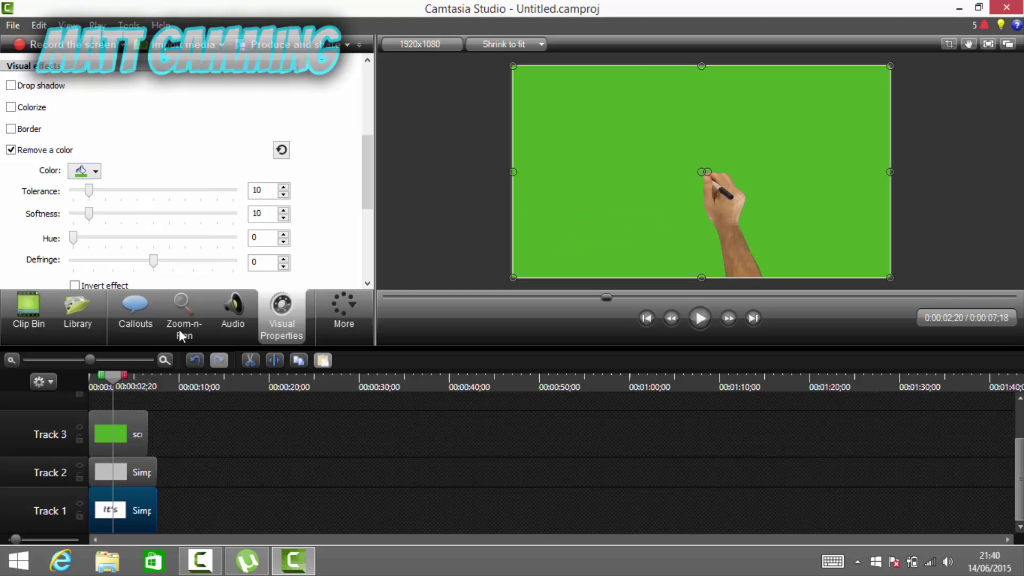
Enable Remove a color on the scribbling-hand video on Track 3.
click(116, 427)
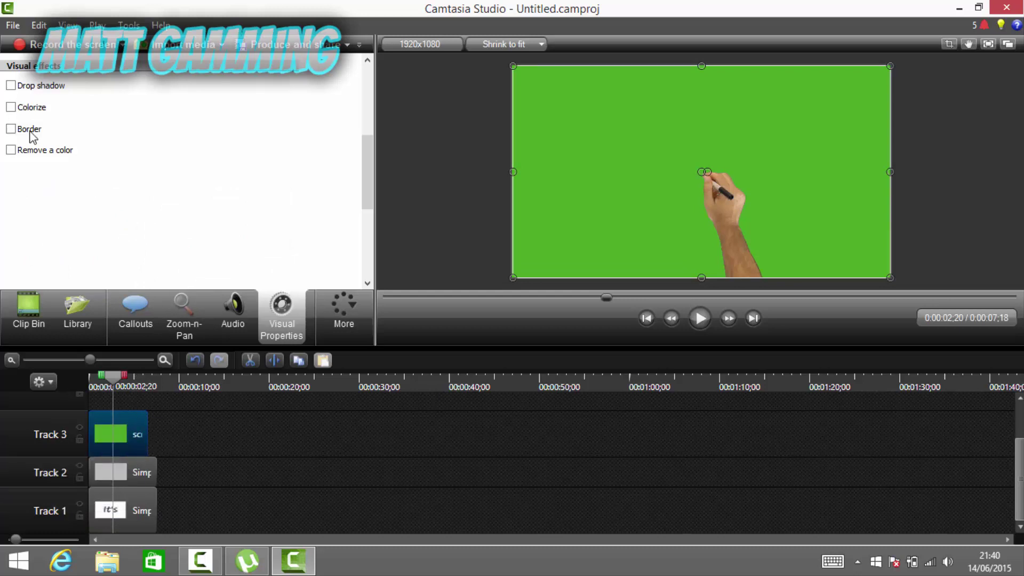
click(40, 153)
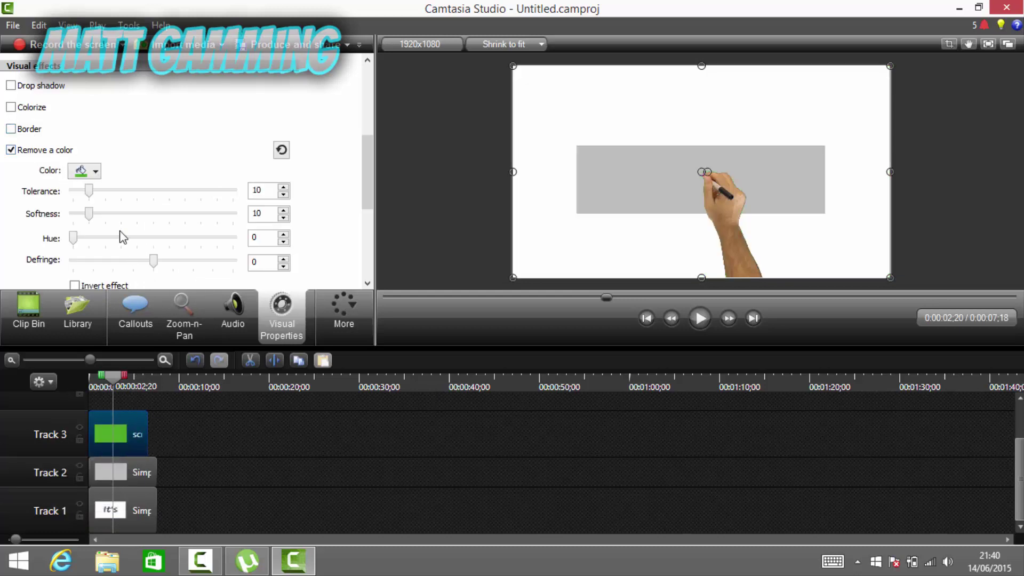
click(97, 172)
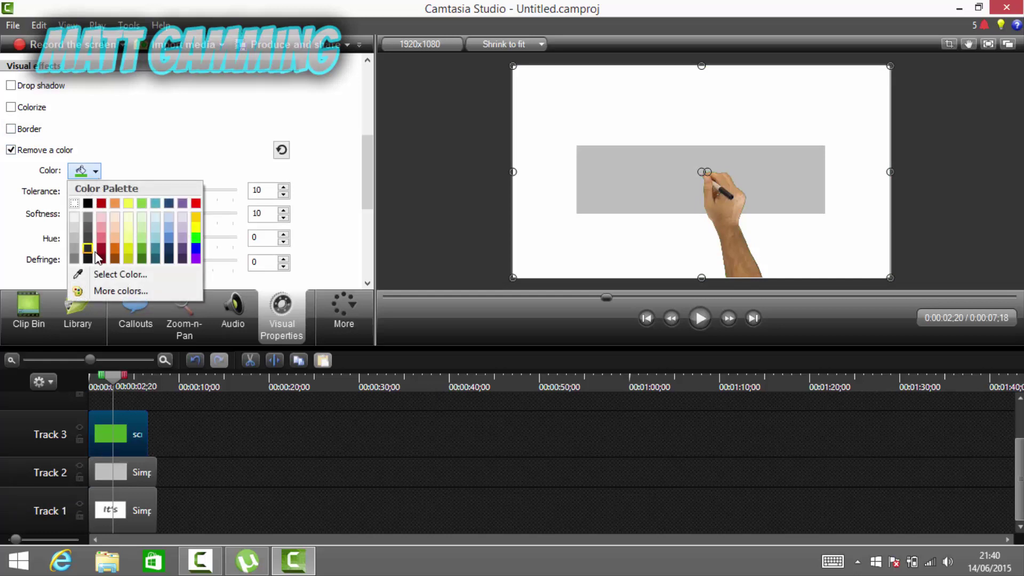
click(121, 276)
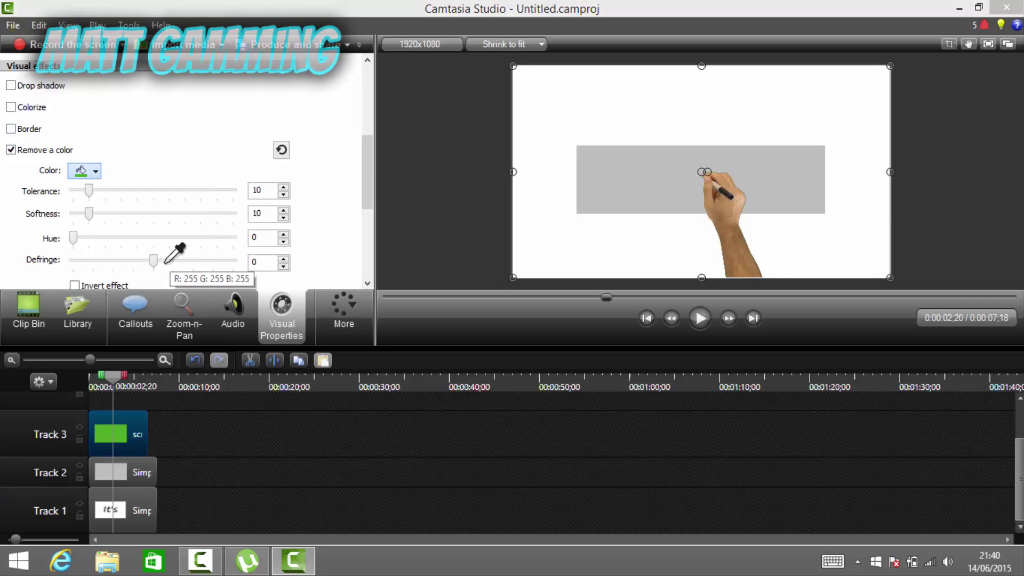
click(238, 139)
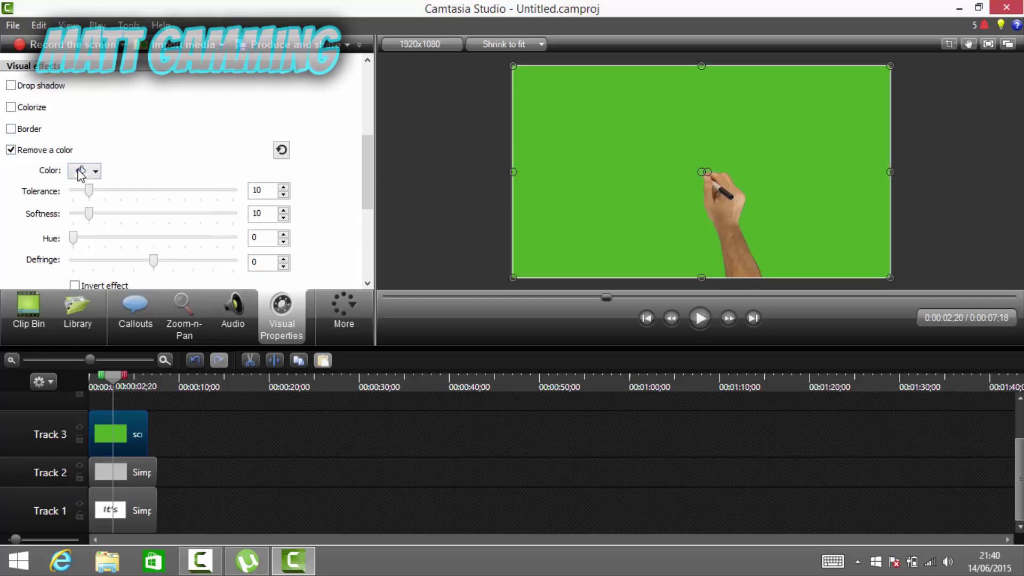
Sample the green background of the hand video as the color to remove.
click(97, 176)
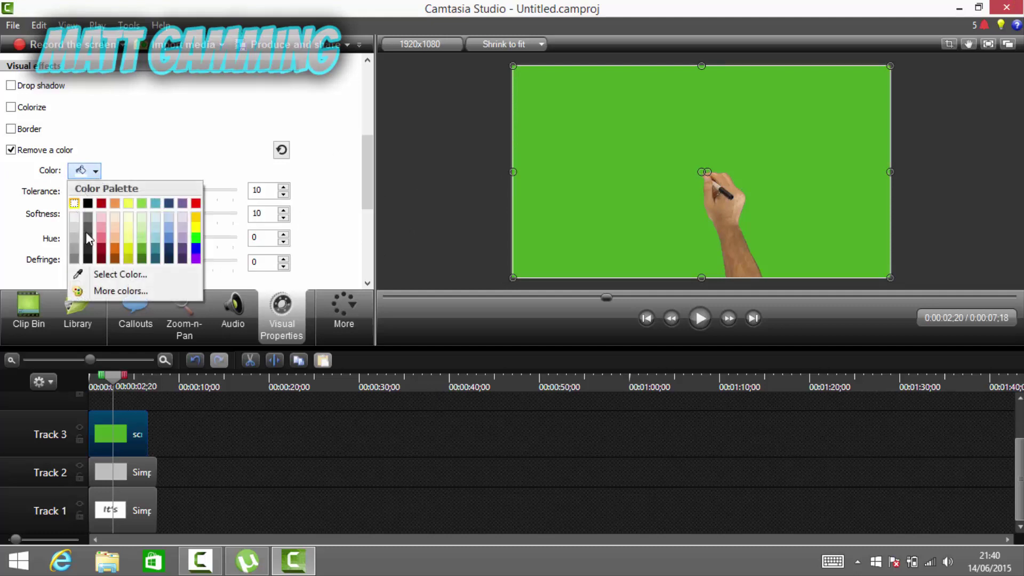
click(117, 273)
click(595, 167)
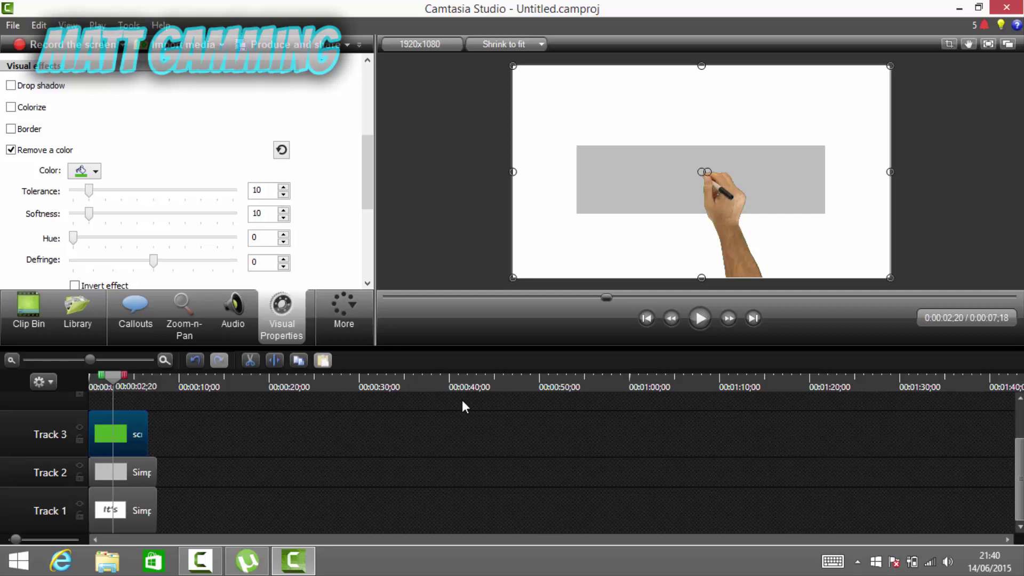
Move the hand video horizontally across the canvas so the pen tip meets the left edge of the grey rectangle.
click(479, 424)
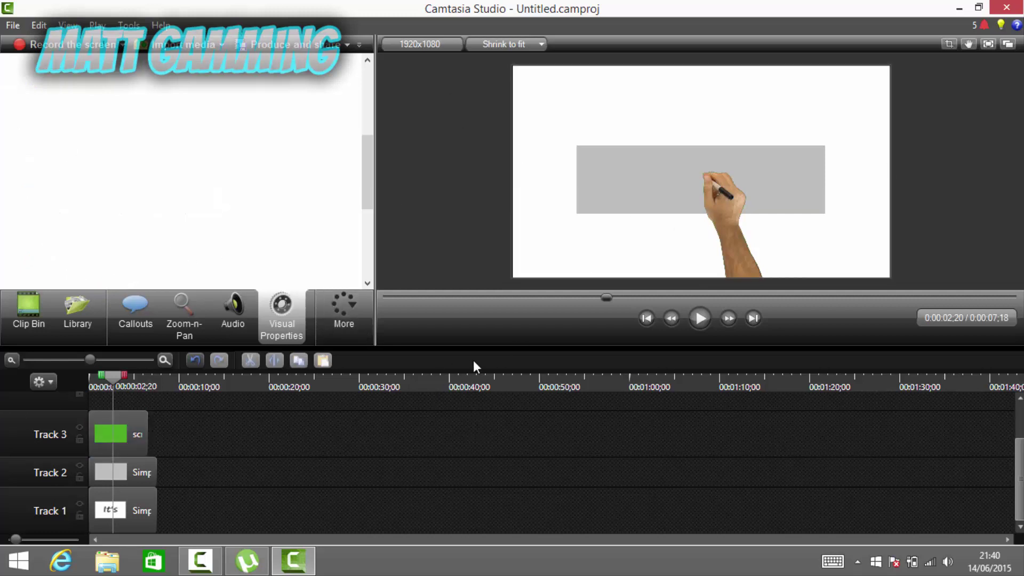
click(116, 453)
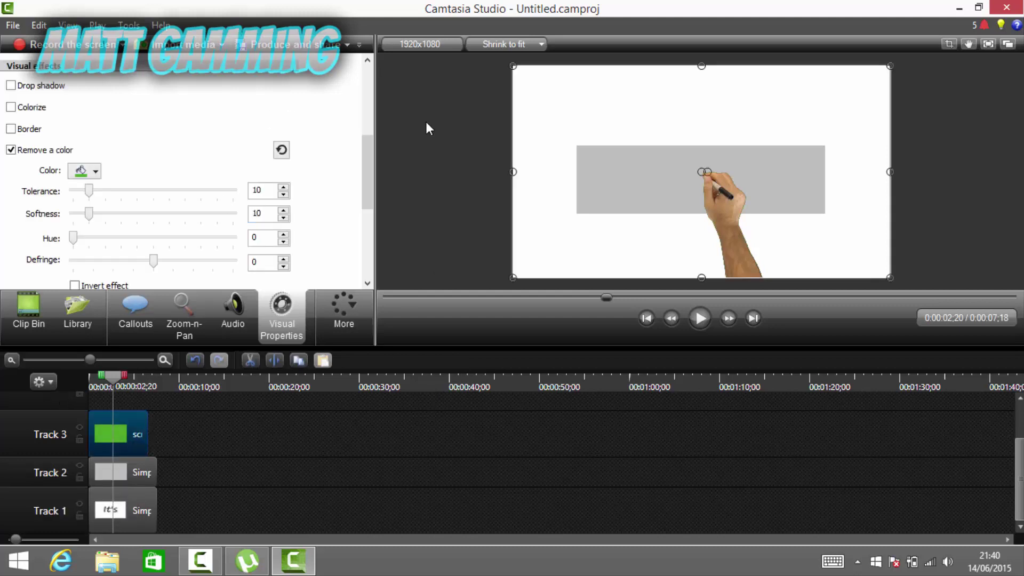
mouse_move(367, 150)
mouse_down()
mouse_move(361, 219)
mouse_move(367, 163)
mouse_up()
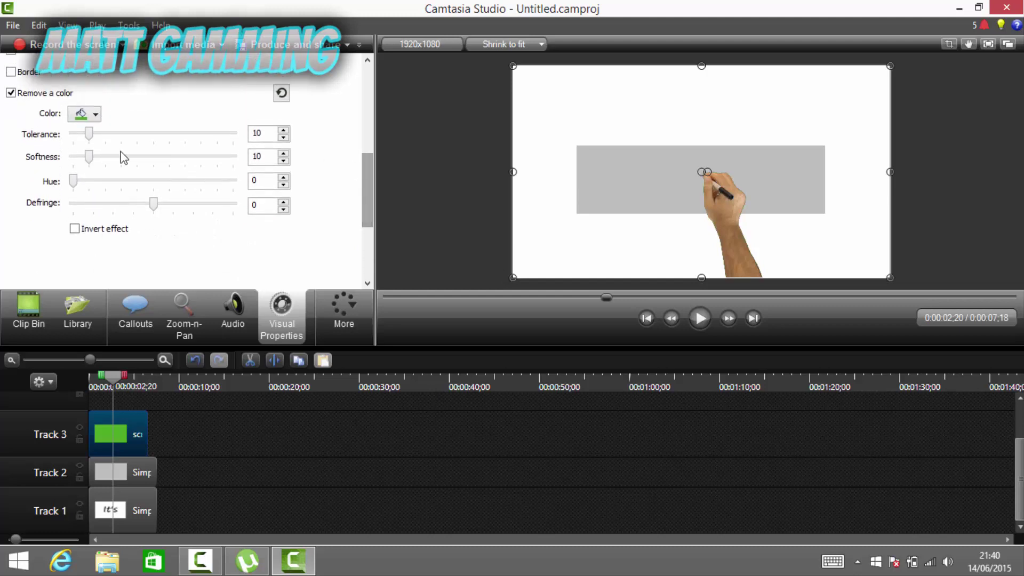
click(489, 47)
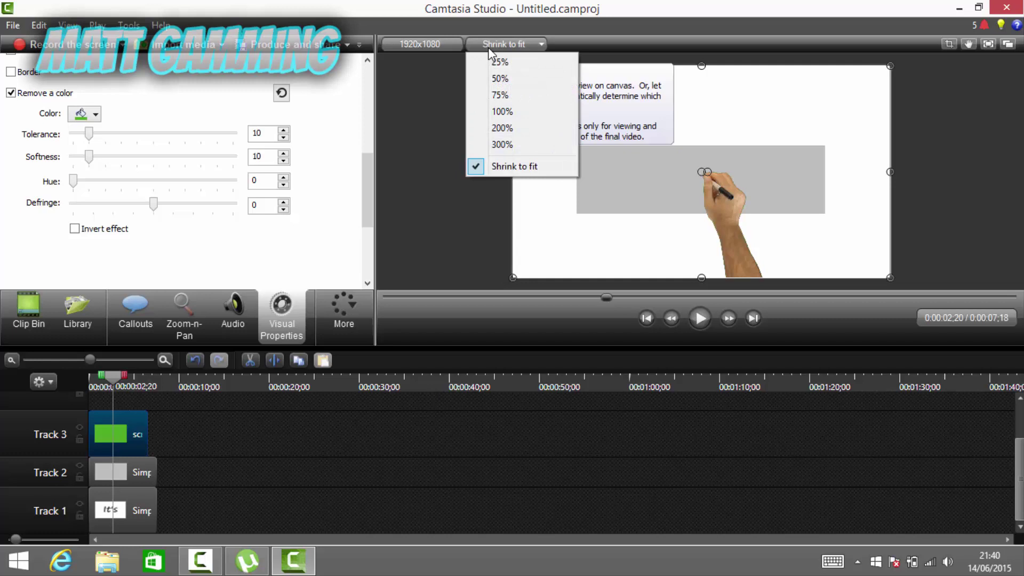
click(507, 79)
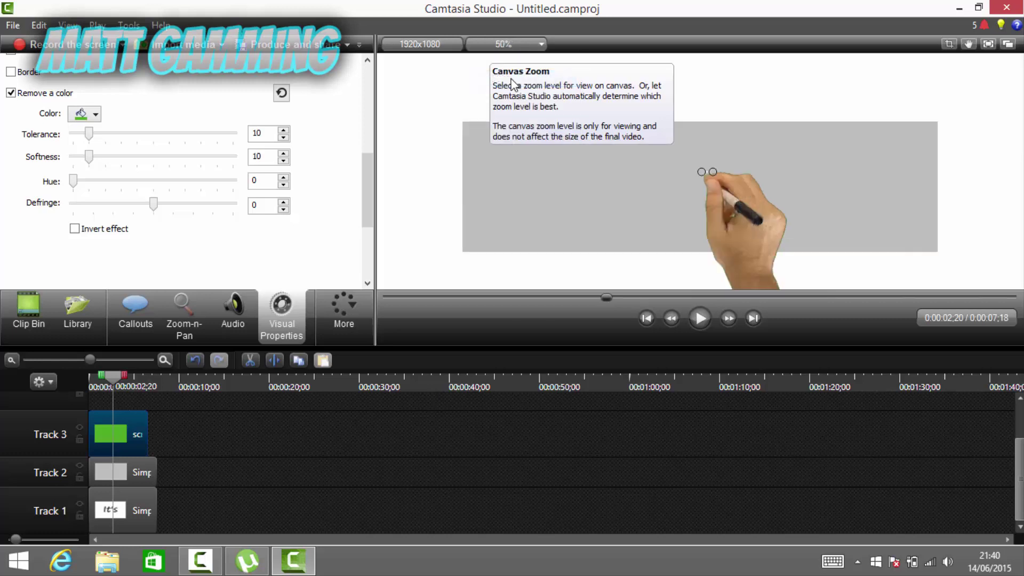
drag(739, 251, 496, 251)
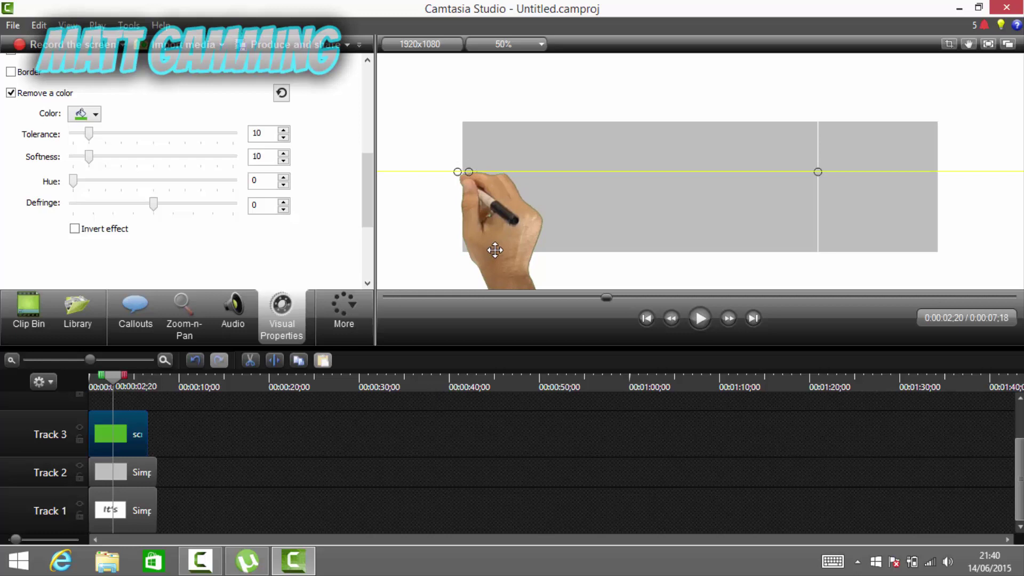
Raise the hand video slightly so the pen tip meets the start of the handwritten text, temporarily hiding the grey rectangle on Track 2.
drag(495, 249, 496, 244)
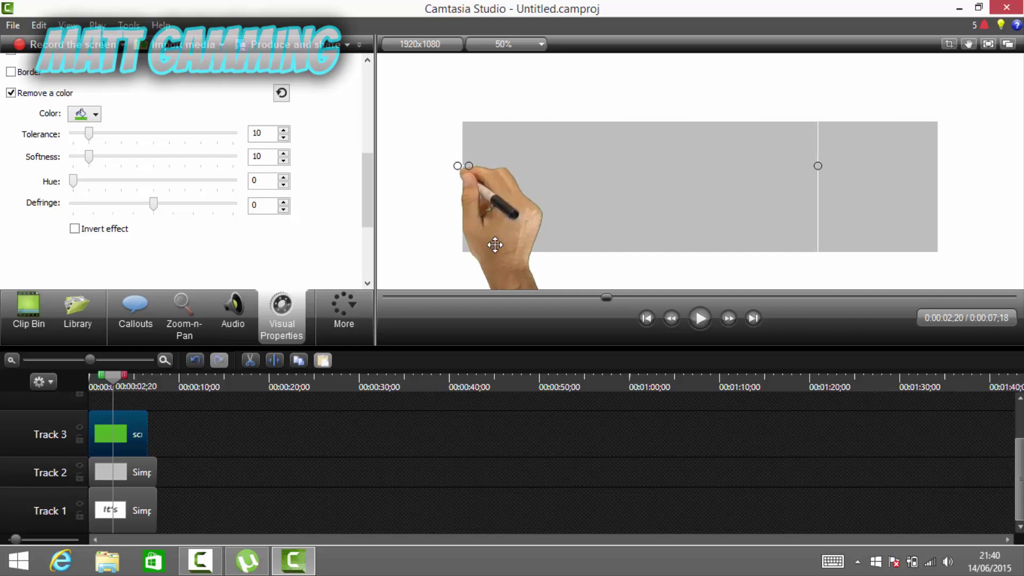
click(80, 466)
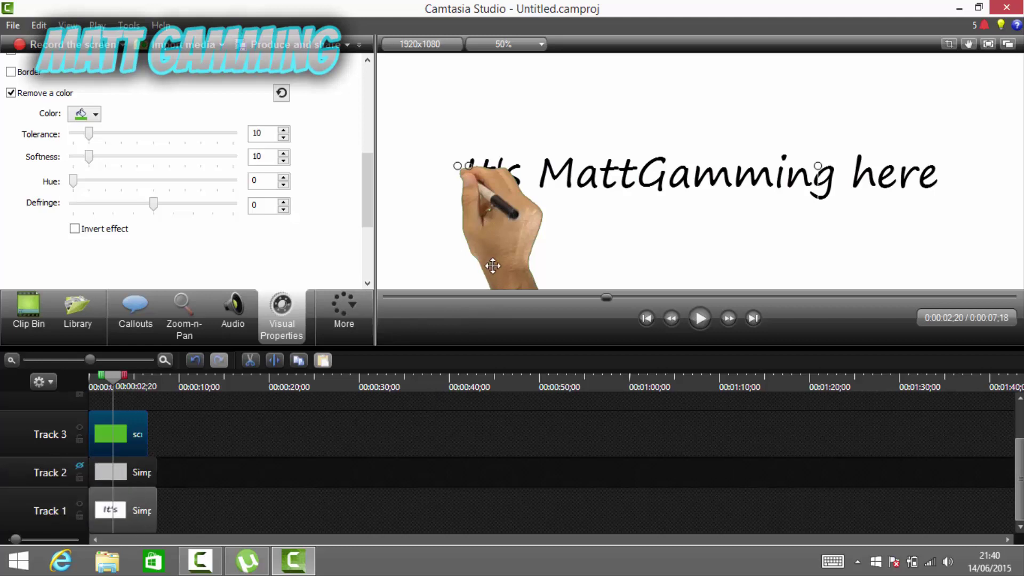
drag(509, 256, 509, 252)
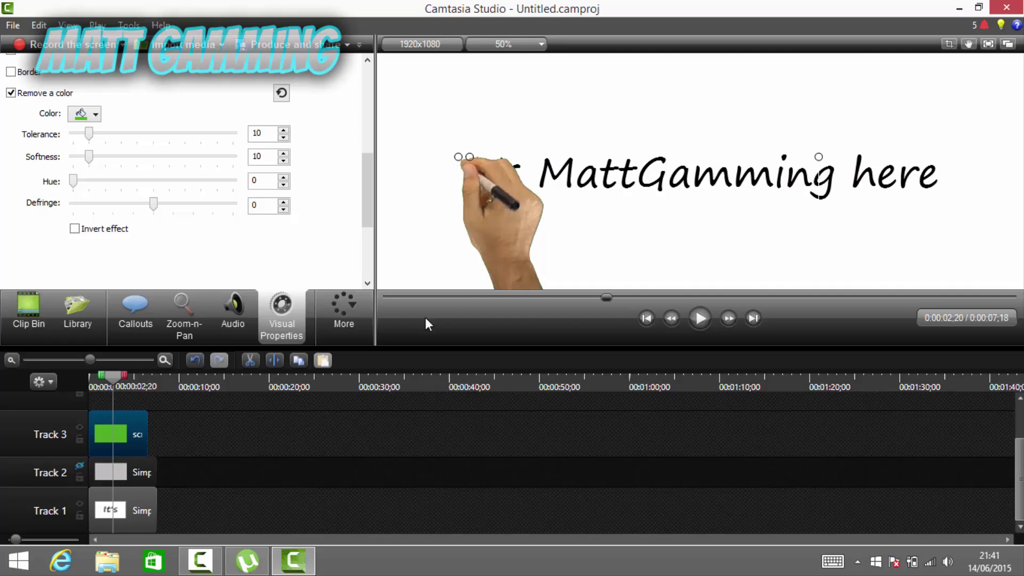
click(82, 463)
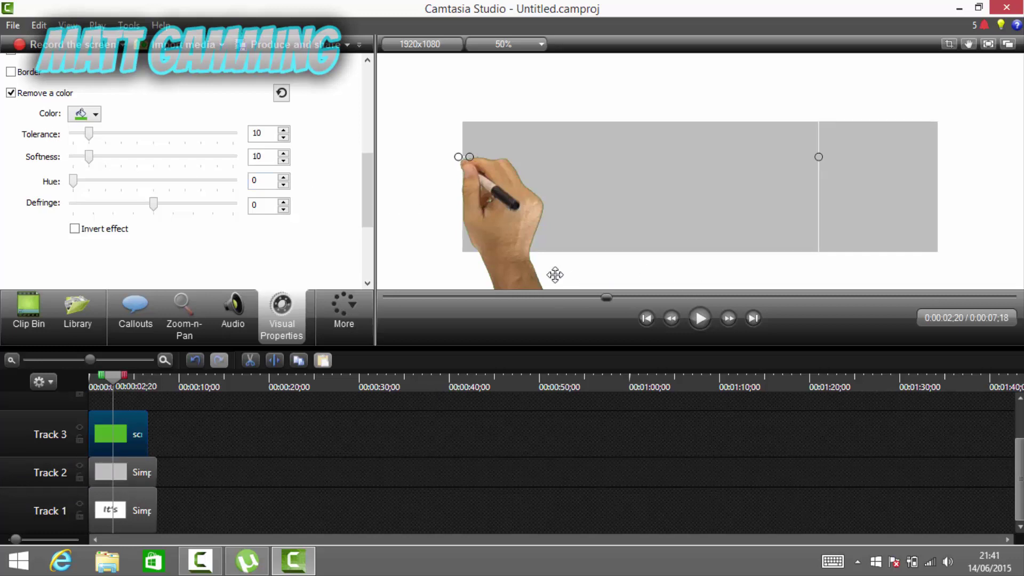
Zoom the canvas to 75% and set the hand video's color-removal tolerance to 24.
click(521, 50)
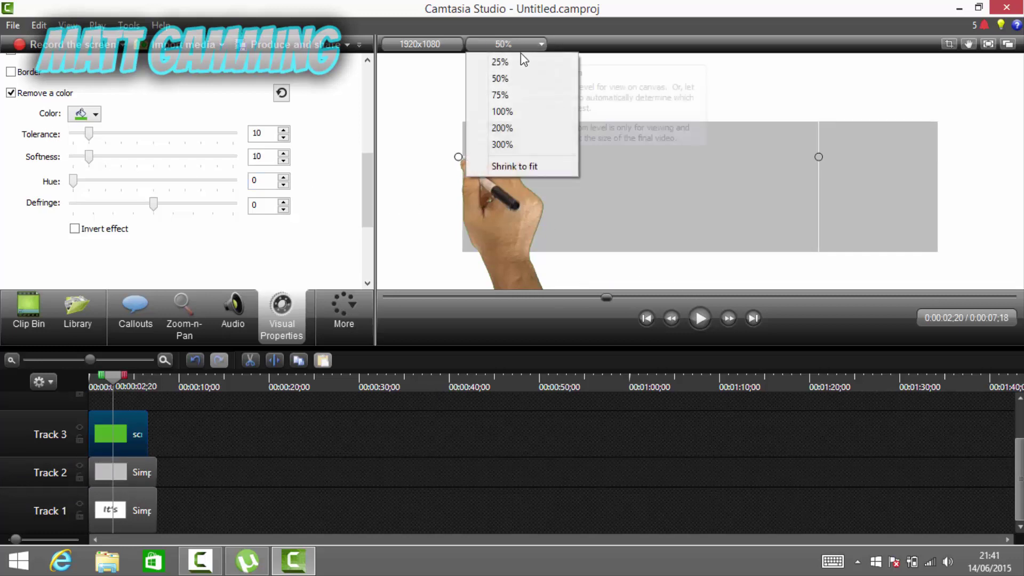
click(522, 94)
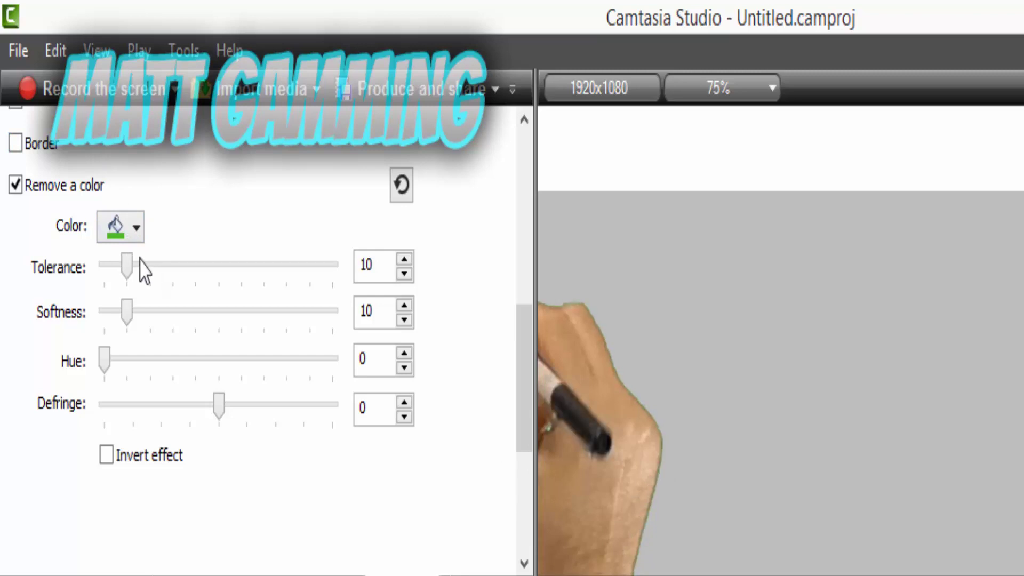
drag(124, 267, 163, 281)
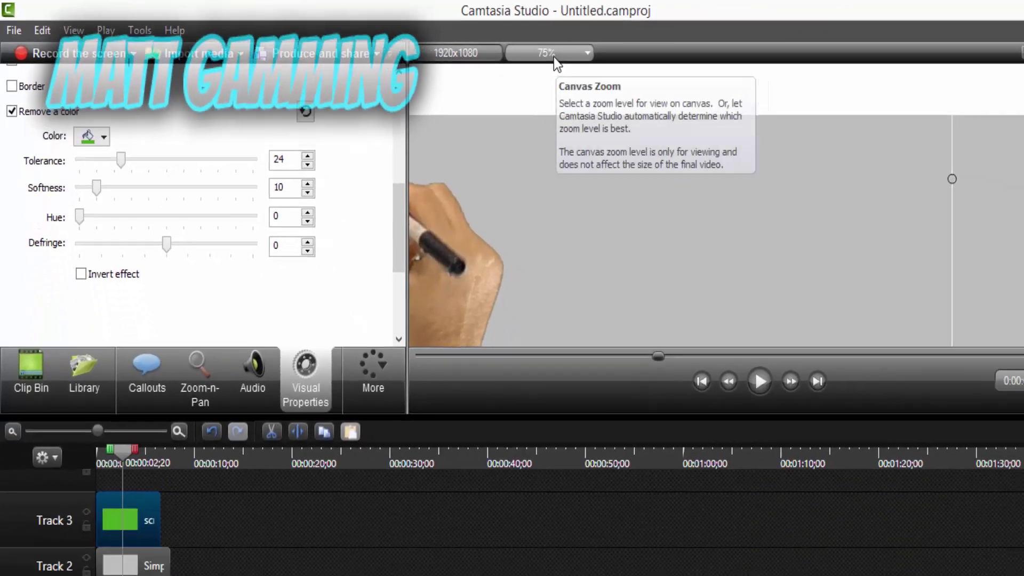
Fit the whole canvas in view and enlarge the hand video to about 104% so the arm reaches the canvas's lower edge.
click(726, 90)
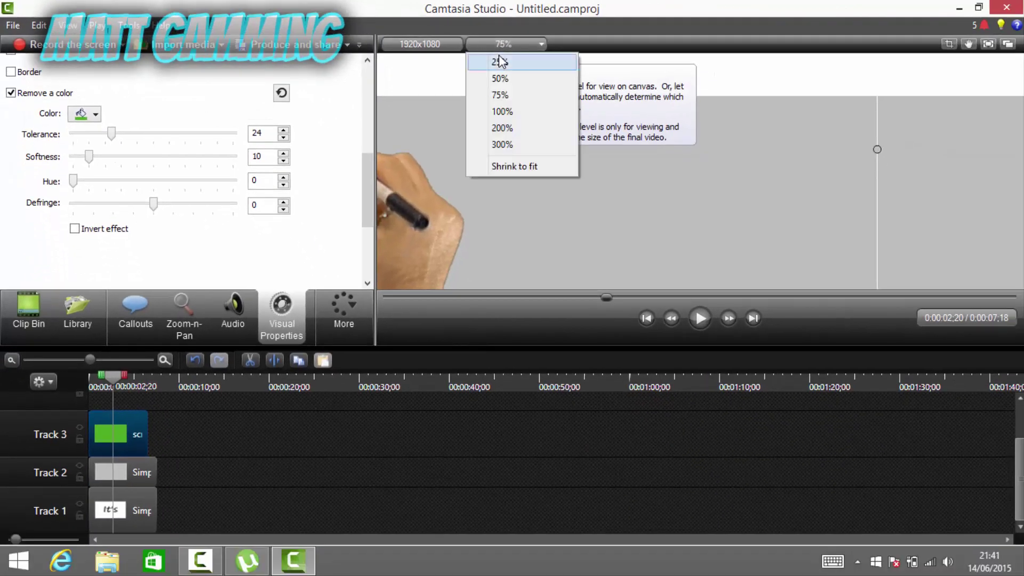
click(530, 167)
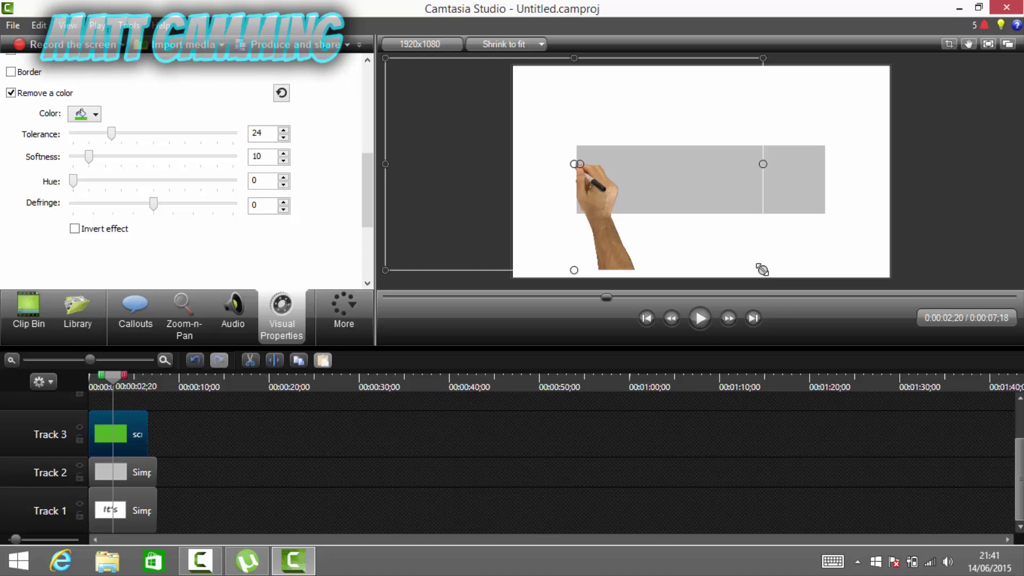
mouse_move(763, 271)
mouse_down()
mouse_move(803, 297)
mouse_move(803, 311)
mouse_move(743, 271)
mouse_move(749, 279)
mouse_up()
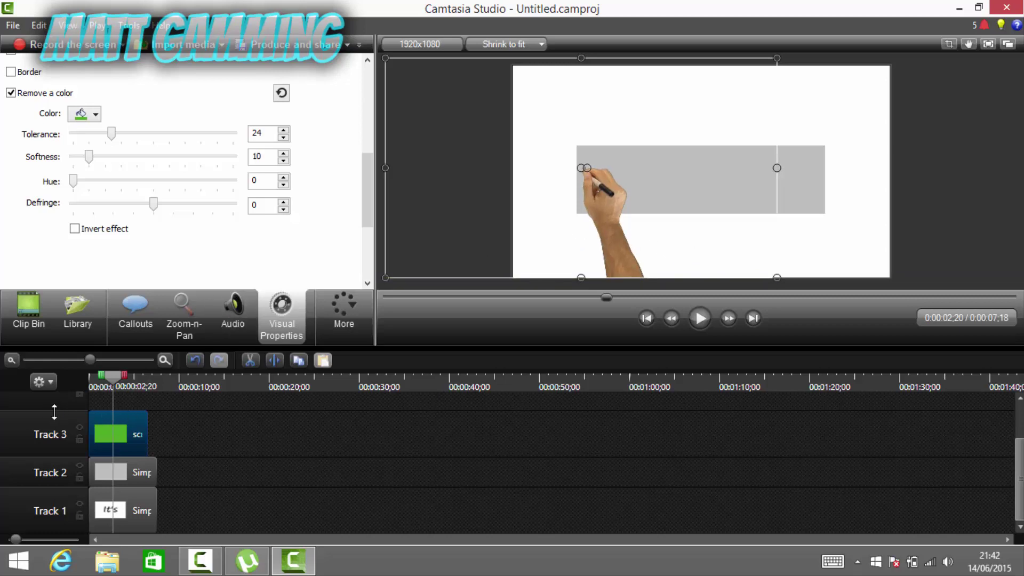
click(79, 466)
click(79, 466)
Move the grey rectangle up slightly on the canvas, with the hand video on Track 3 hidden during the adjustment.
click(79, 425)
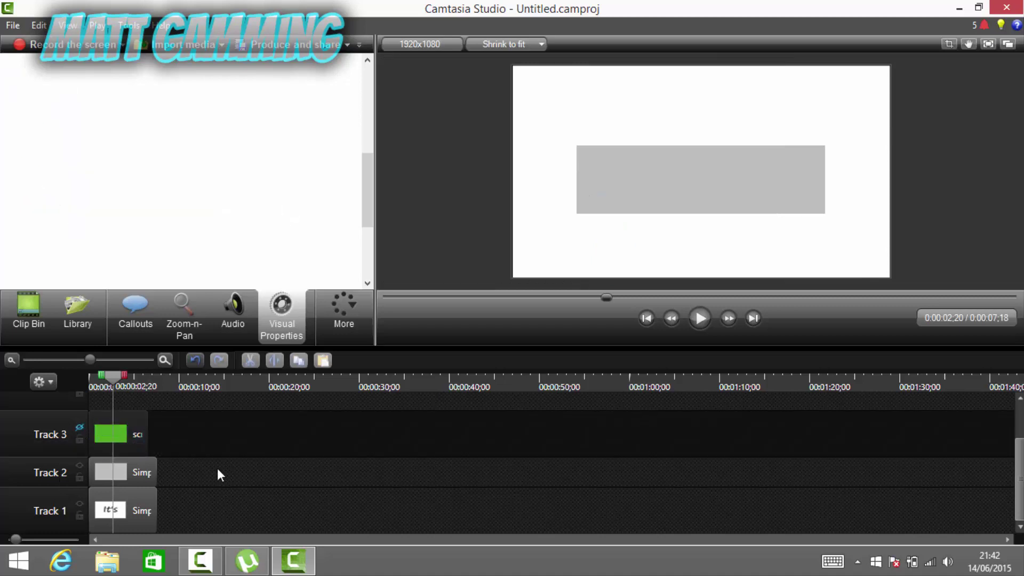
click(684, 172)
mouse_move(684, 170)
mouse_down()
mouse_move(694, 172)
mouse_move(686, 169)
mouse_up()
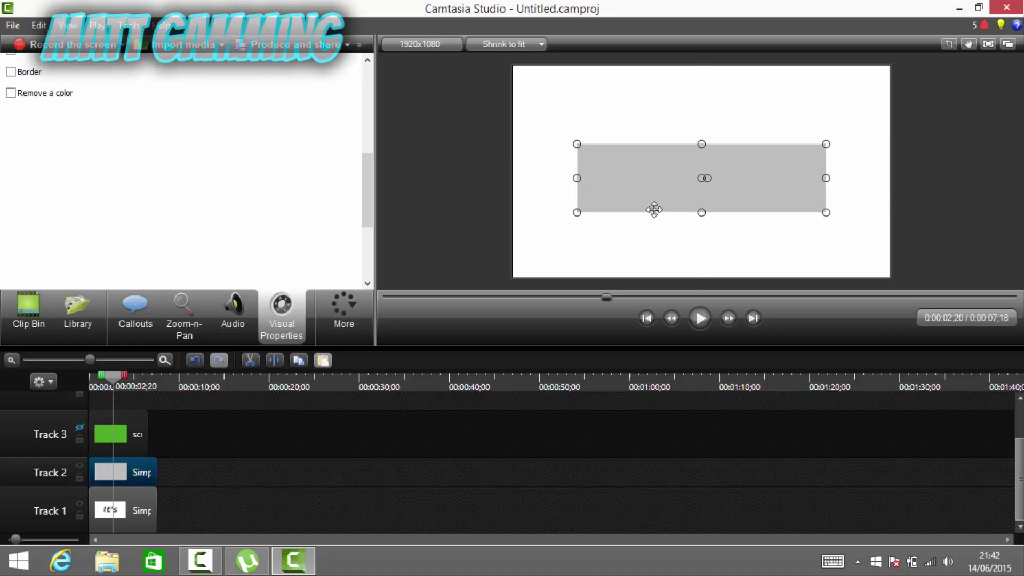
click(79, 427)
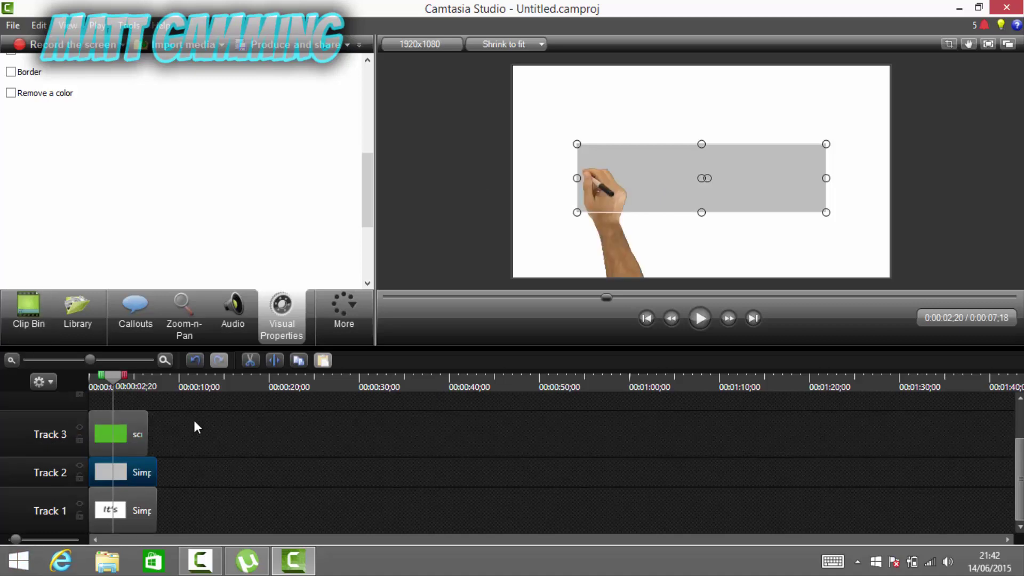
Play the project from the start and step through frames around 0:00:01;15 to examine the hand's writing motion.
drag(112, 376, 75, 376)
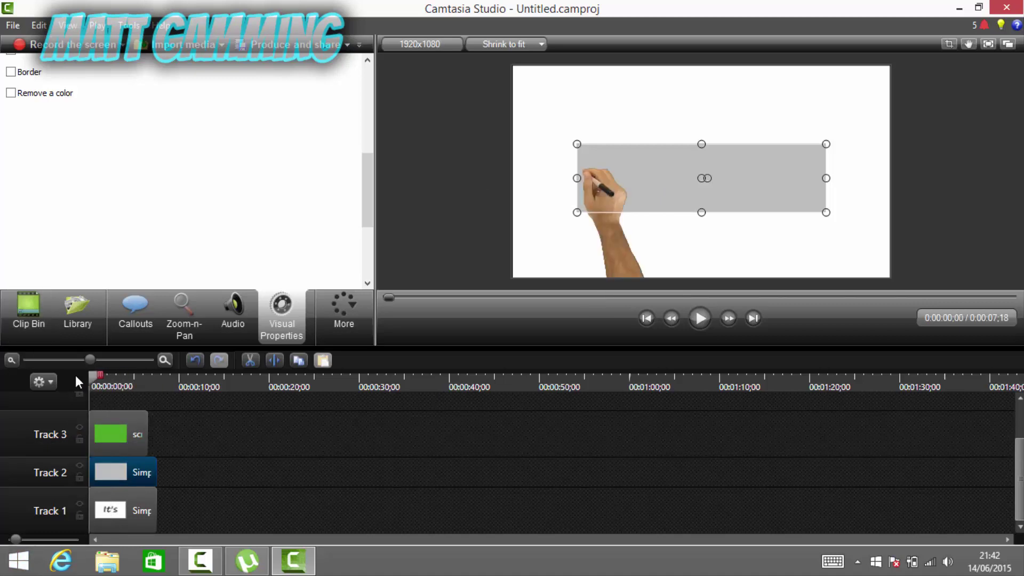
key(space)
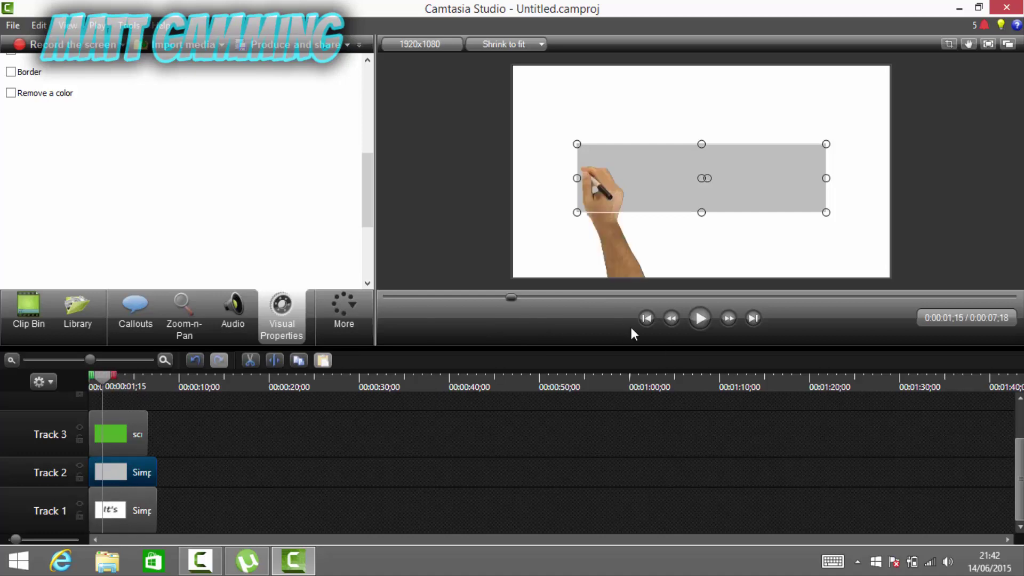
click(729, 318)
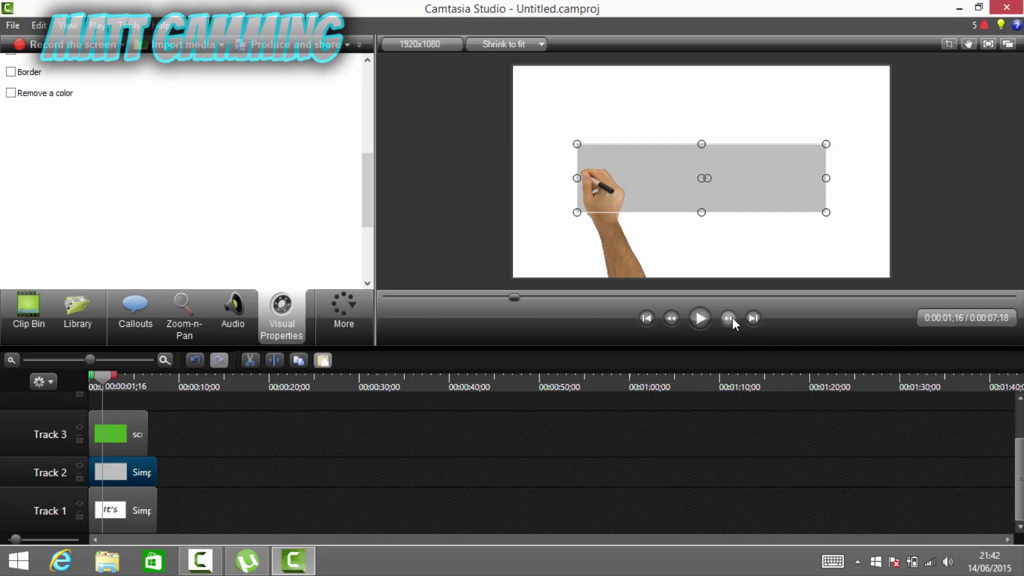
click(728, 318)
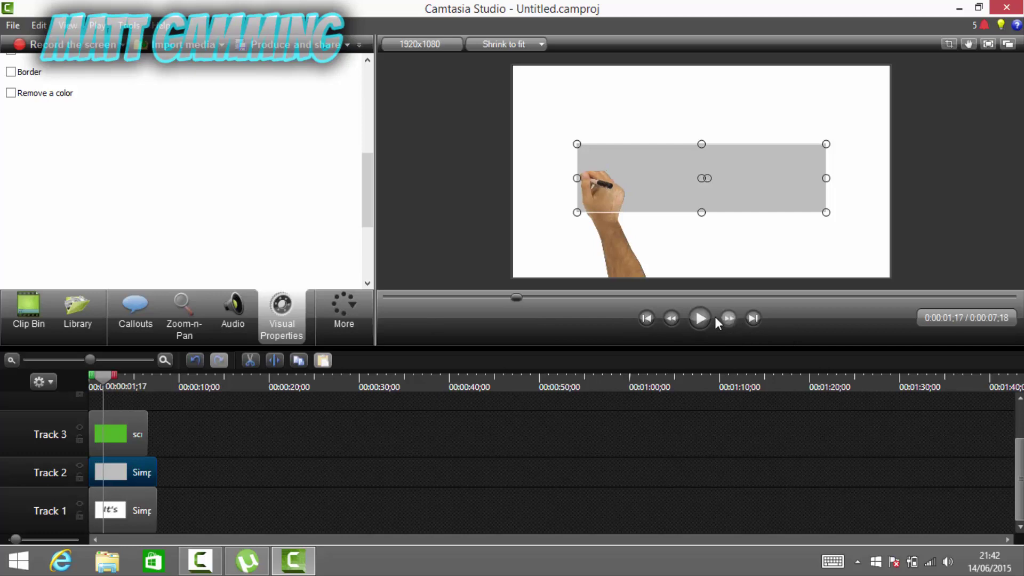
click(677, 317)
click(677, 317)
click(677, 317)
click(675, 317)
click(675, 317)
click(675, 317)
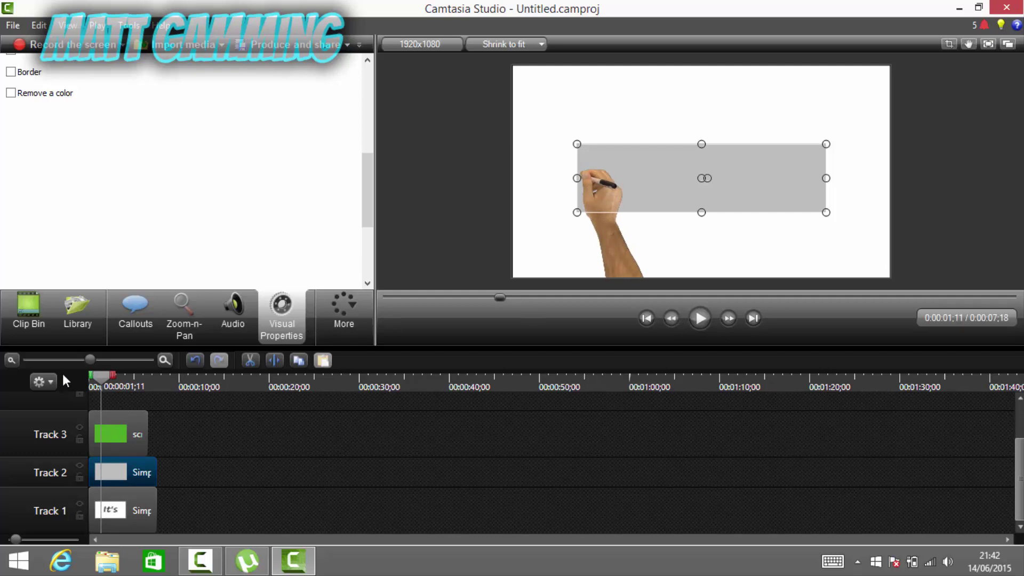
Rewind near the start and advance frame by frame to place the playhead at 0:00:00;25, where the hand begins scribbling.
drag(100, 376, 91, 375)
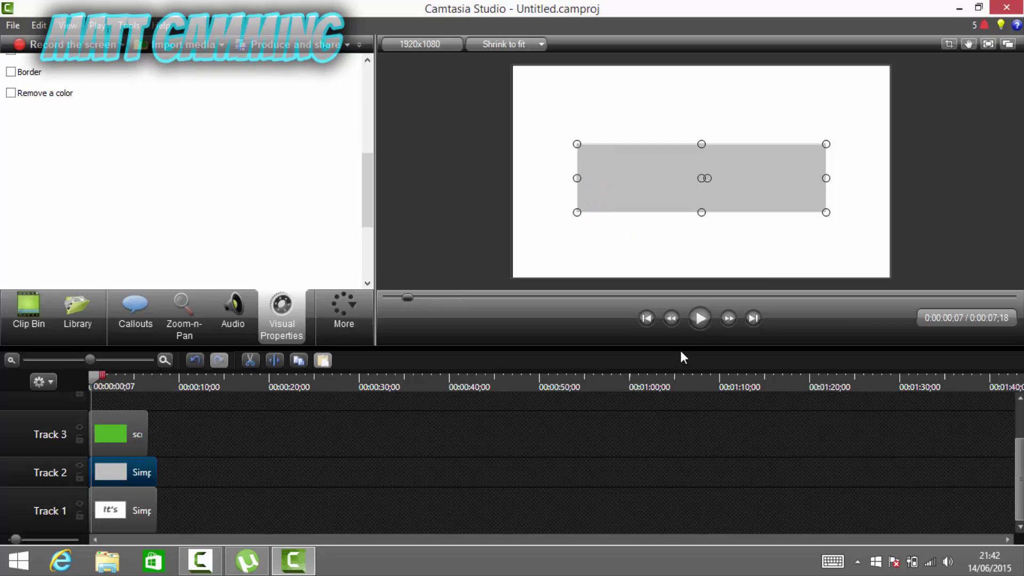
click(729, 320)
click(729, 320)
click(729, 320)
click(730, 320)
click(730, 325)
click(730, 325)
click(731, 325)
click(730, 325)
click(730, 325)
click(730, 324)
click(730, 324)
click(729, 325)
click(730, 325)
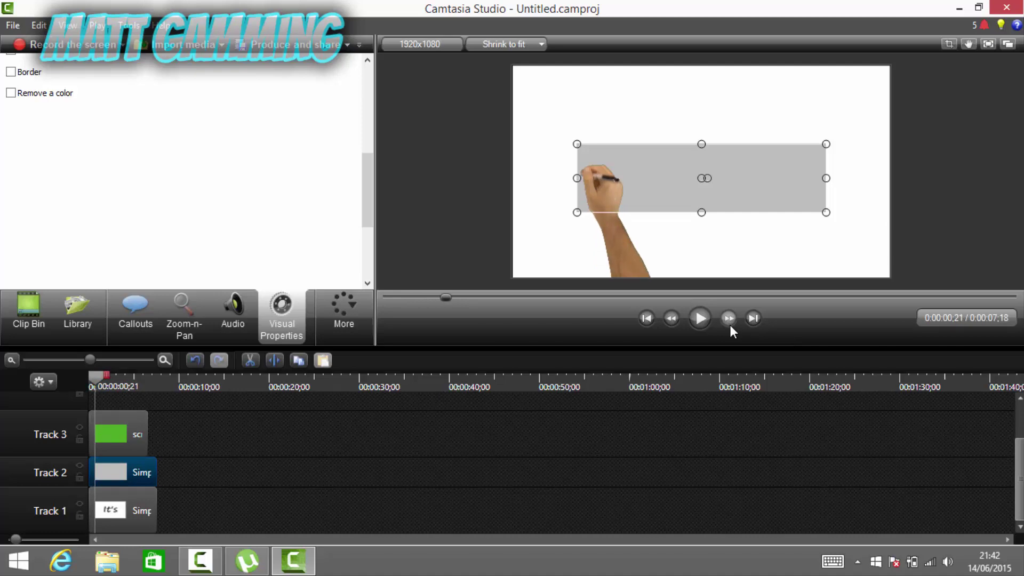
click(730, 325)
click(730, 325)
click(730, 325)
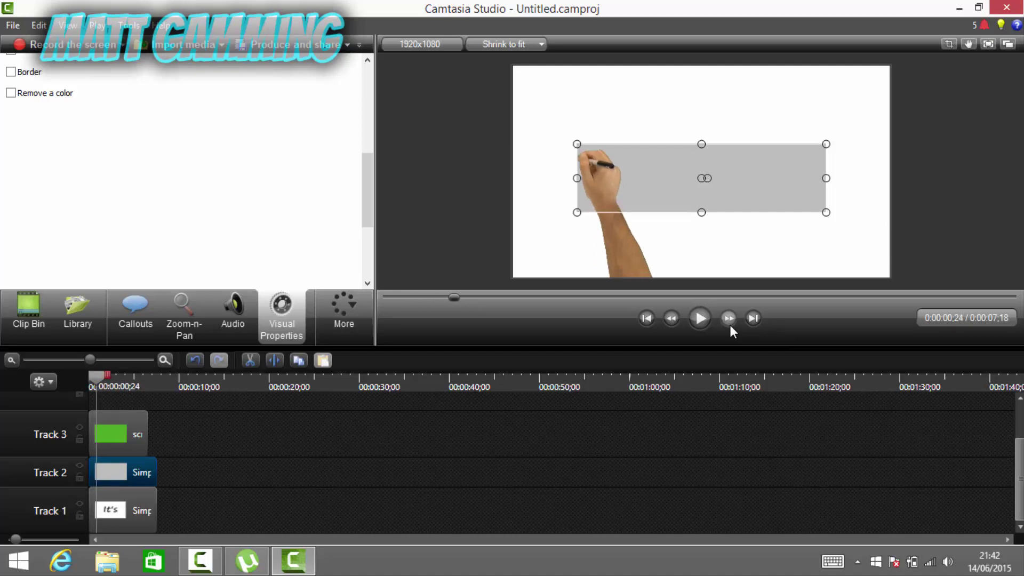
click(730, 324)
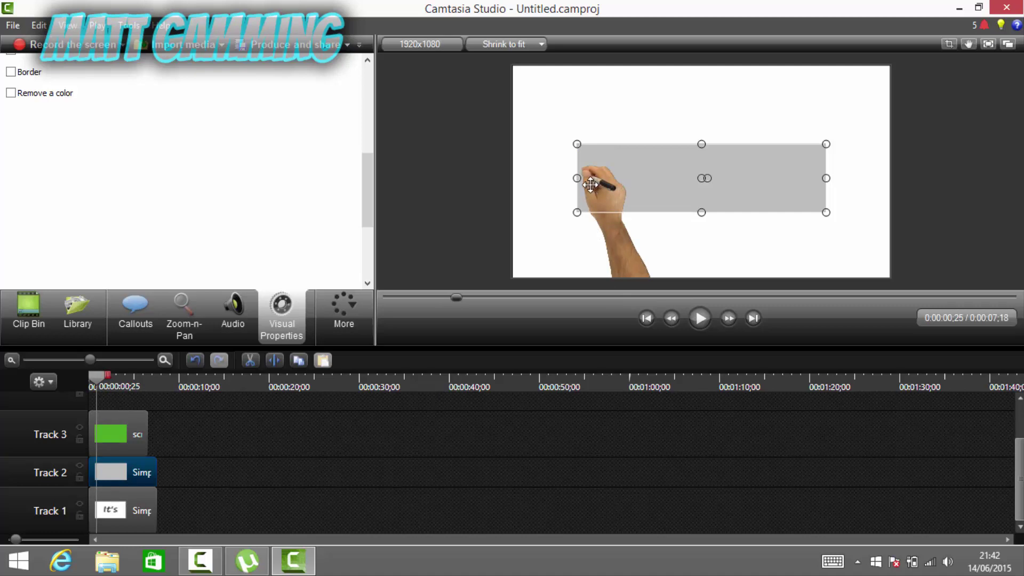
click(673, 319)
click(729, 319)
Add an animation to the grey rectangle on Track 2, starting at the playhead and ending at about 4 seconds.
drag(371, 183, 350, 94)
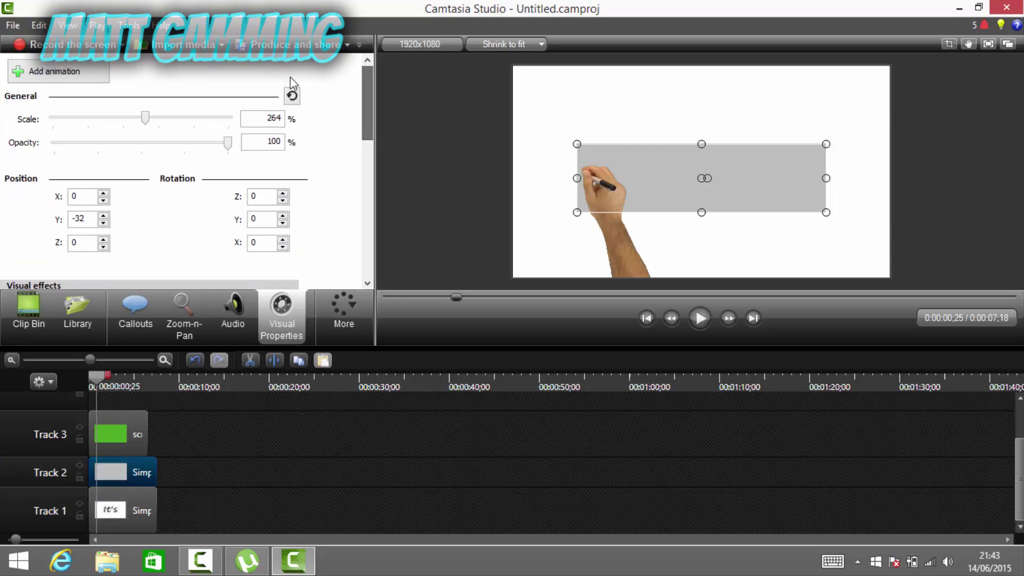
click(55, 75)
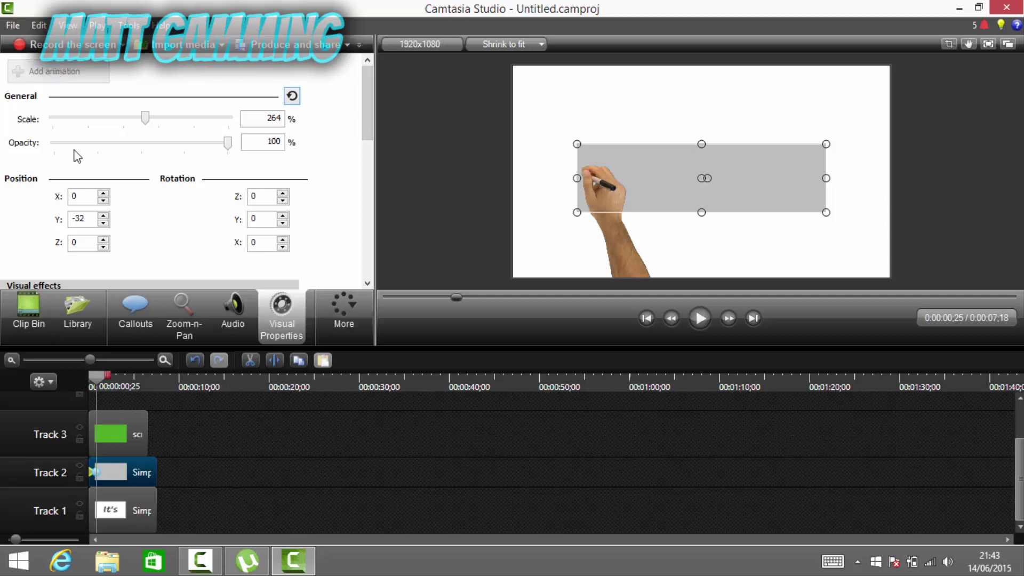
mouse_move(95, 472)
mouse_down()
mouse_move(107, 472)
mouse_move(104, 464)
mouse_up()
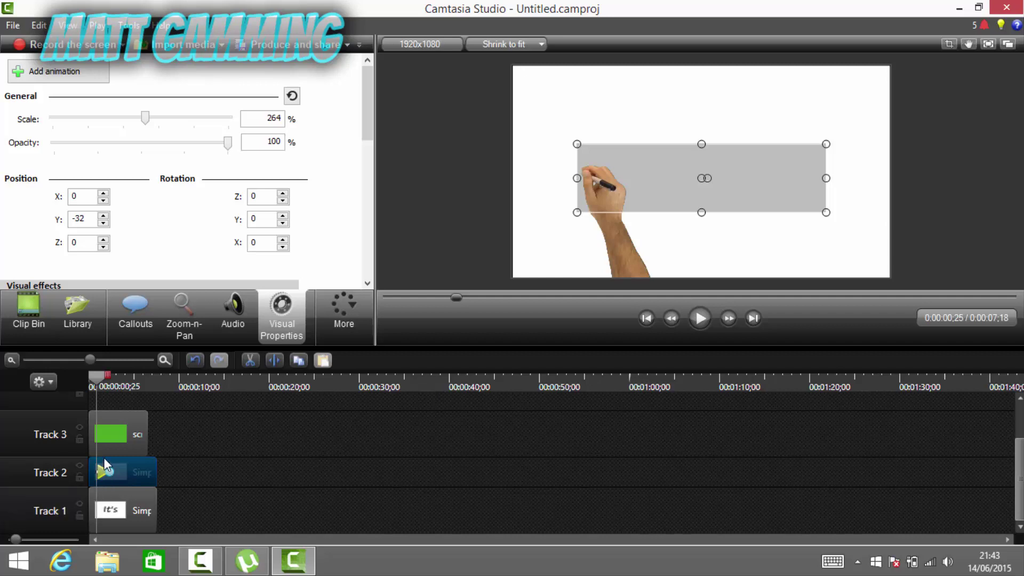
click(105, 358)
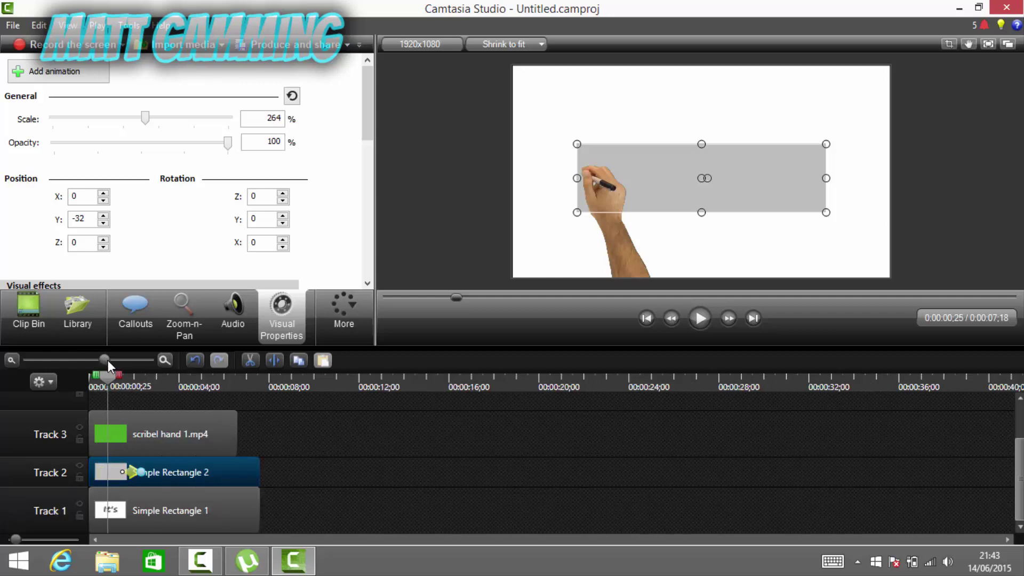
drag(130, 475, 118, 475)
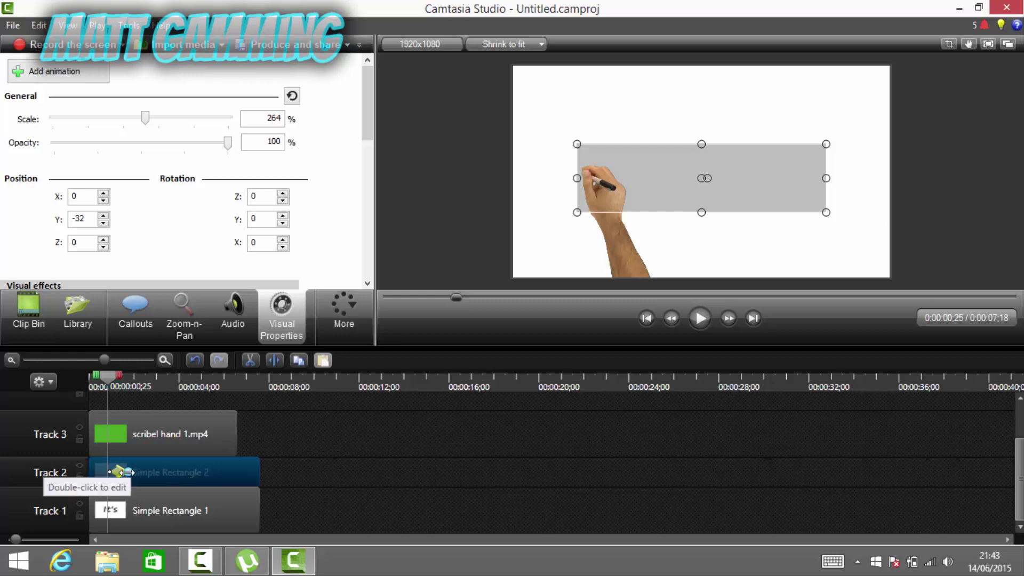
drag(127, 473, 179, 472)
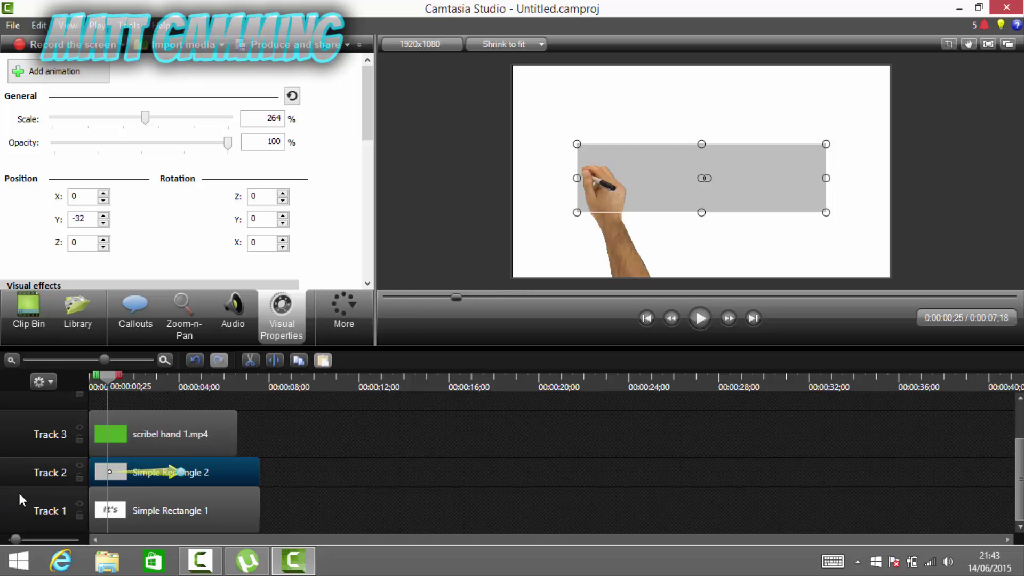
Reposition the grey rectangle to Y -29, with the hand video on Track 3 temporarily hidden.
click(79, 427)
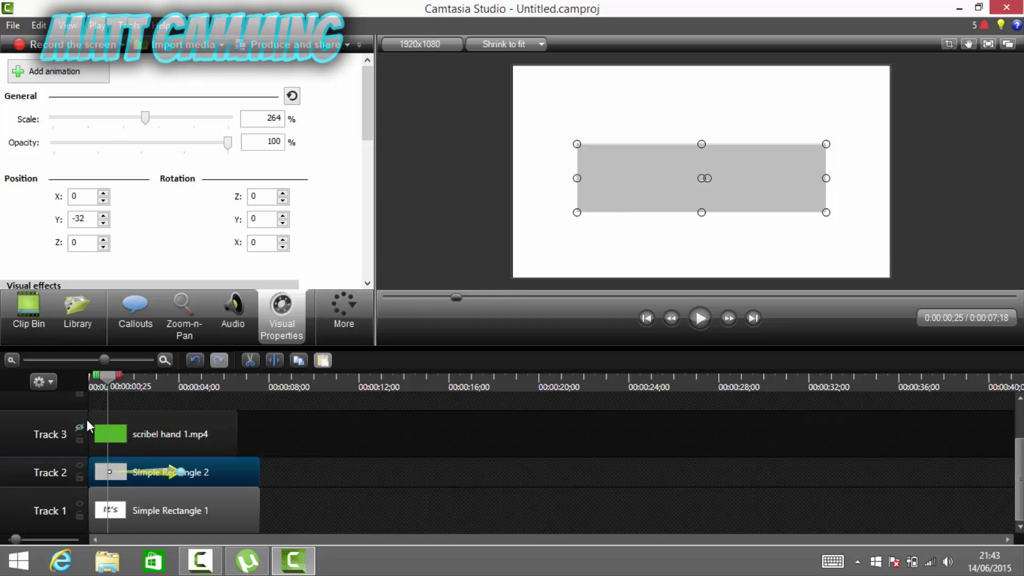
mouse_move(660, 156)
mouse_down()
mouse_move(672, 158)
mouse_move(658, 158)
mouse_up()
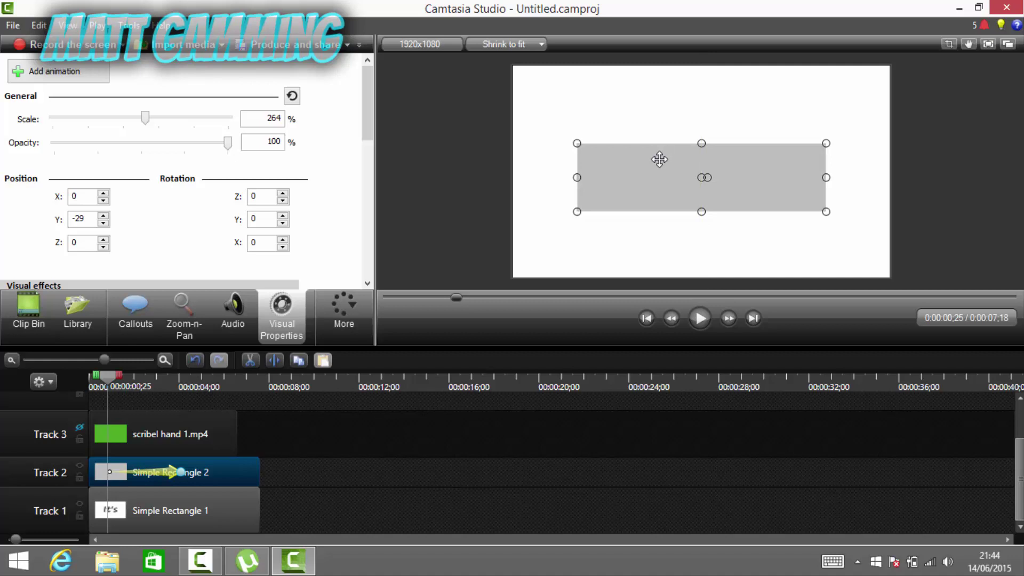
click(76, 427)
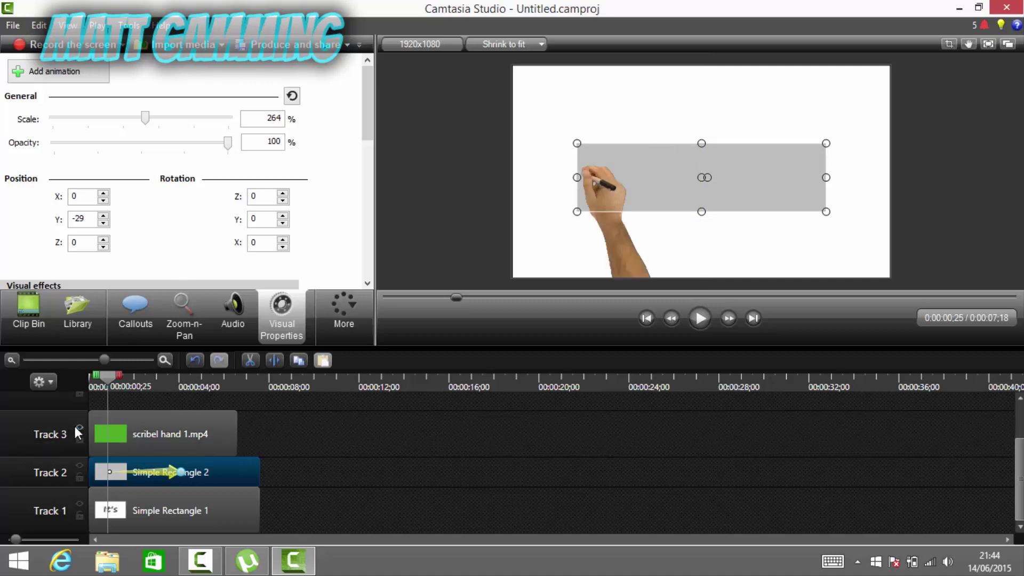
Reposition the hand video to X -624, Y 30 over the start of the text, with the Track 2 rectangle temporarily hidden.
click(84, 469)
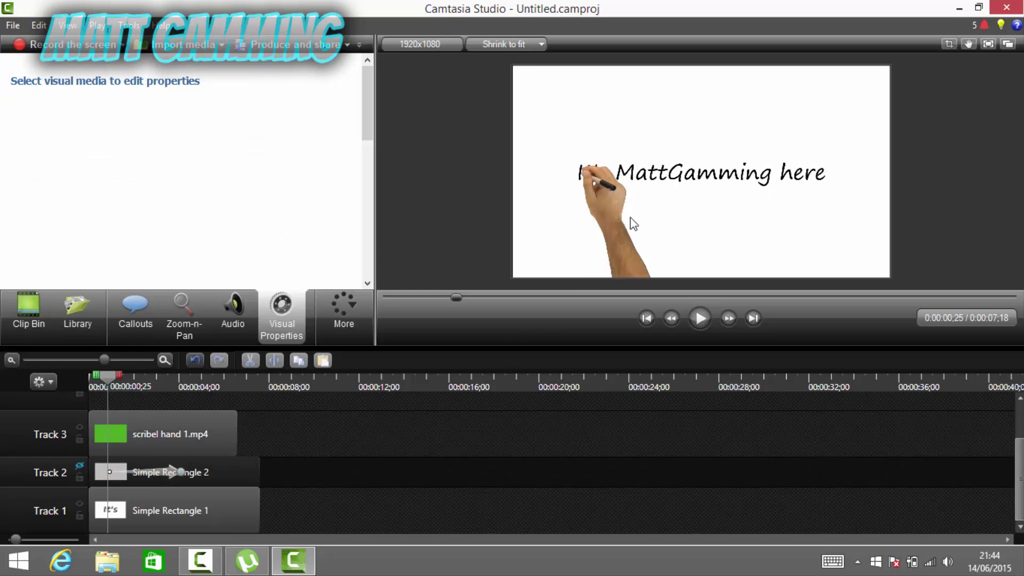
drag(616, 222, 614, 218)
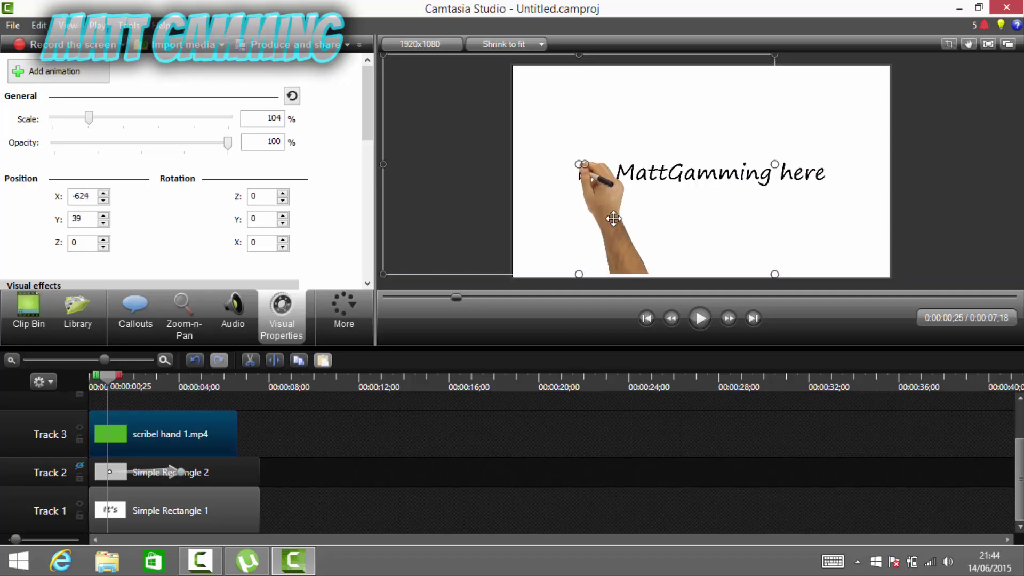
drag(579, 275, 579, 278)
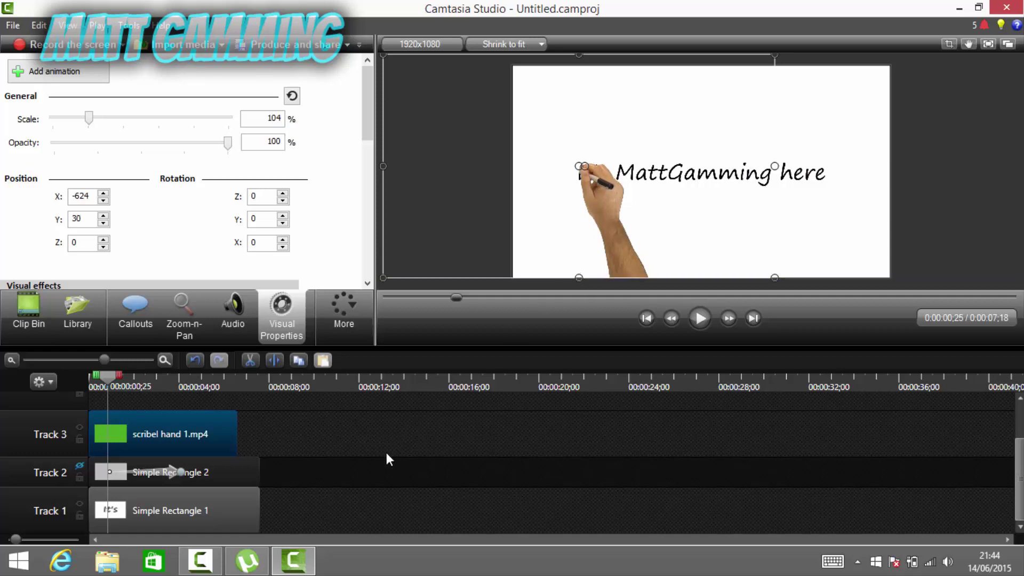
click(78, 466)
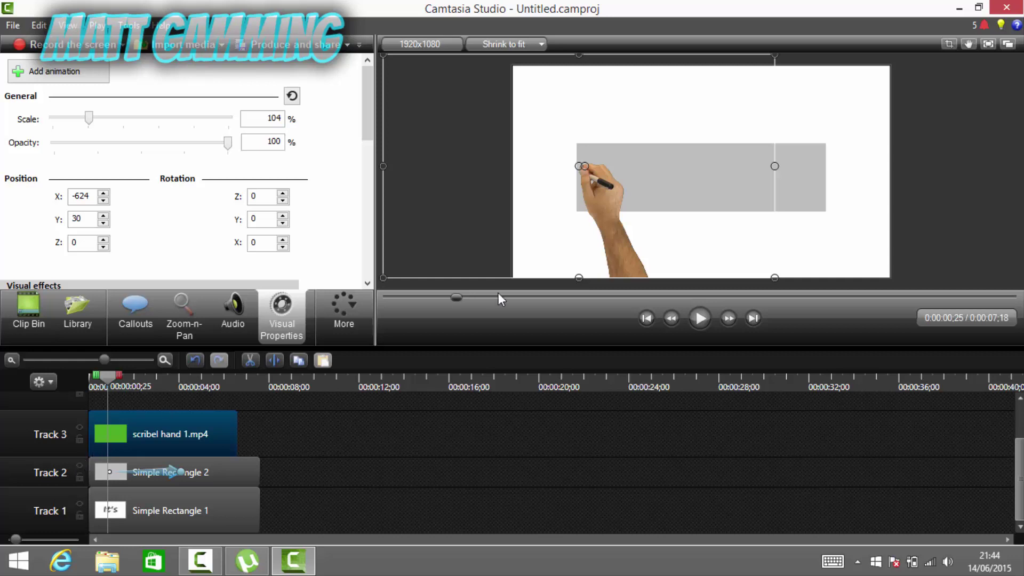
Shift the hand video to X -633 and give it an animation running from the playhead to about 4 seconds.
drag(619, 241, 617, 241)
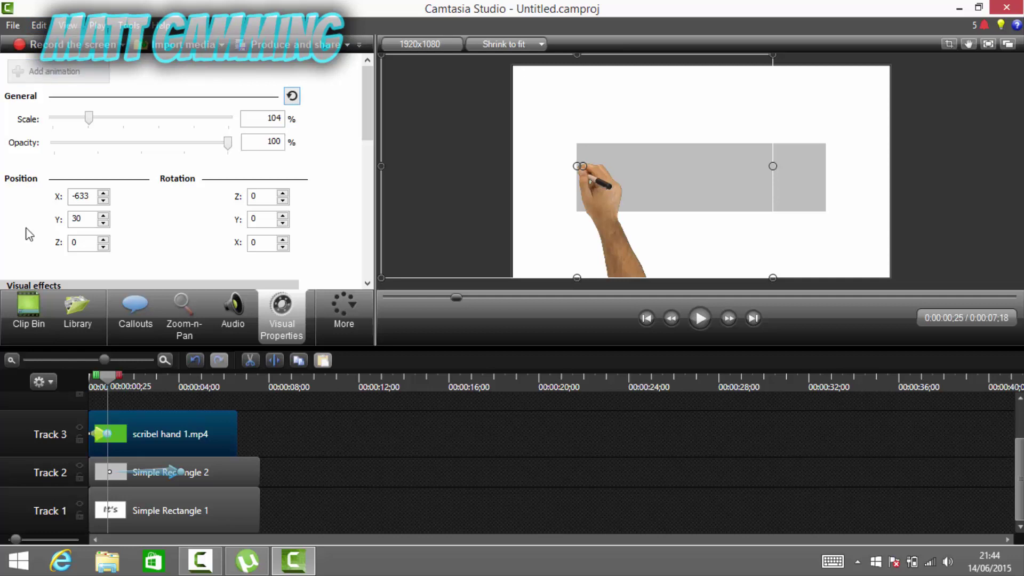
drag(101, 433, 122, 437)
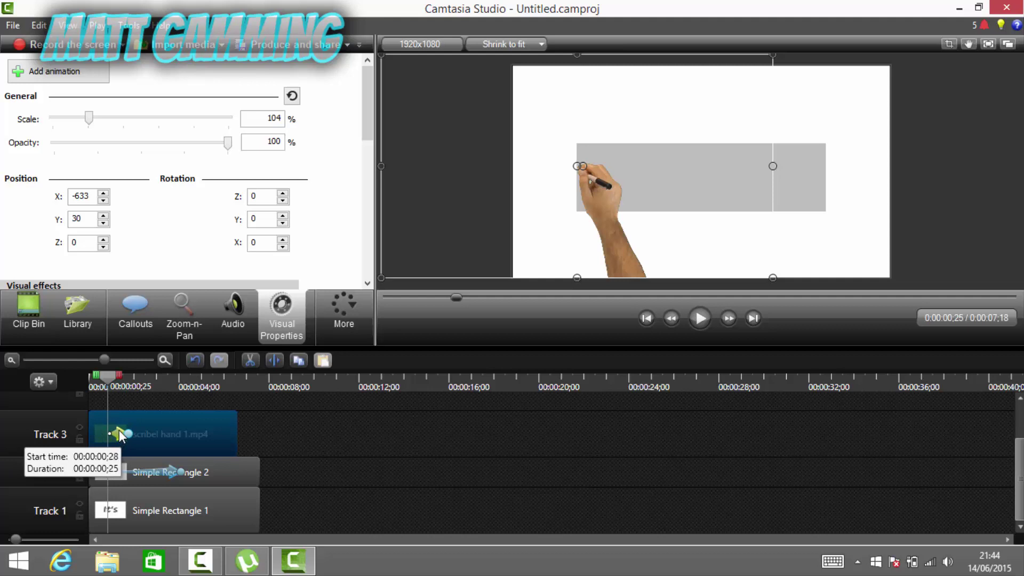
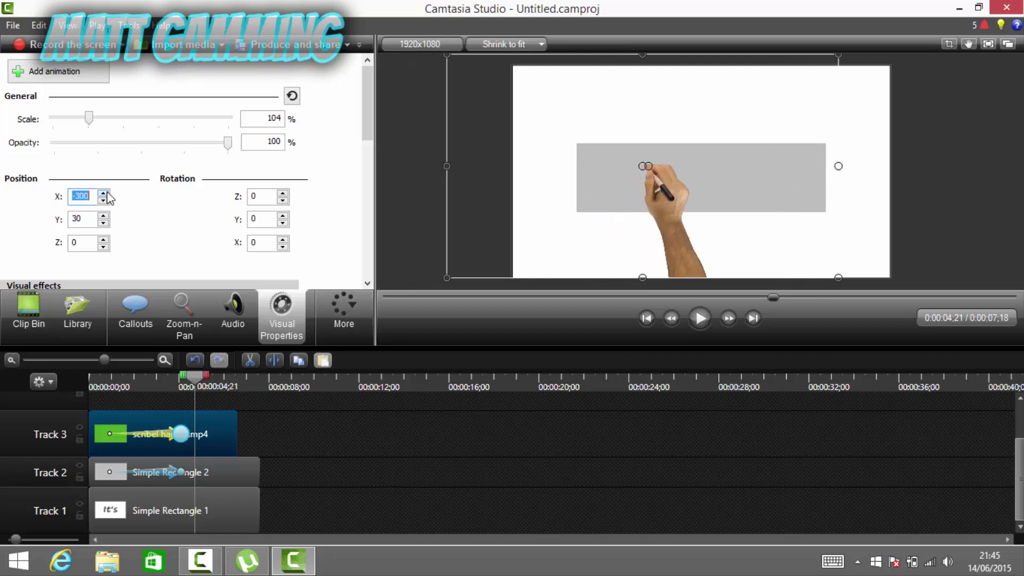
Set the Track 2 grey rectangle's end position to X 1270, Y -32, just past the end of the text.
click(220, 472)
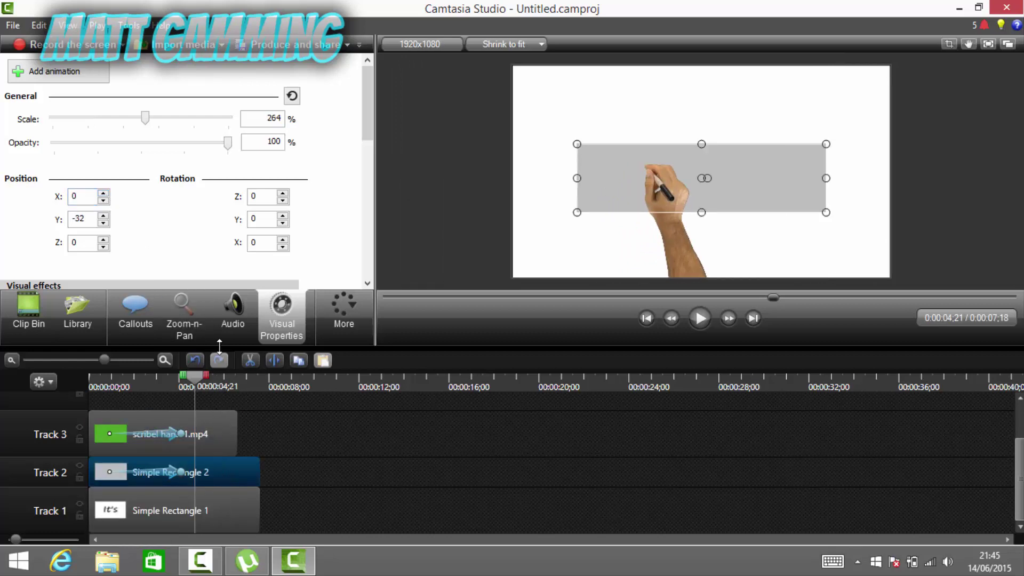
click(104, 195)
click(104, 194)
click(104, 194)
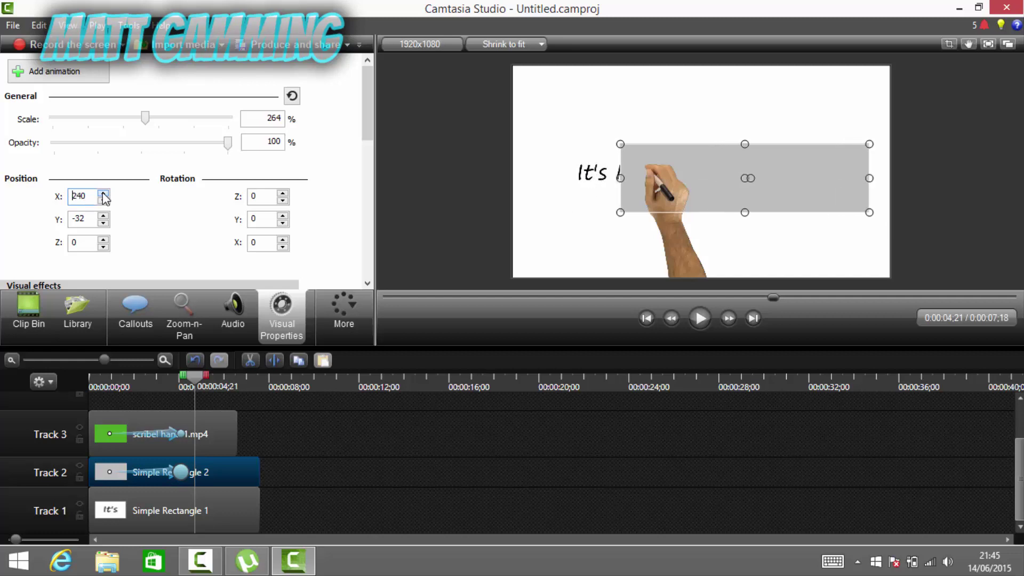
click(104, 194)
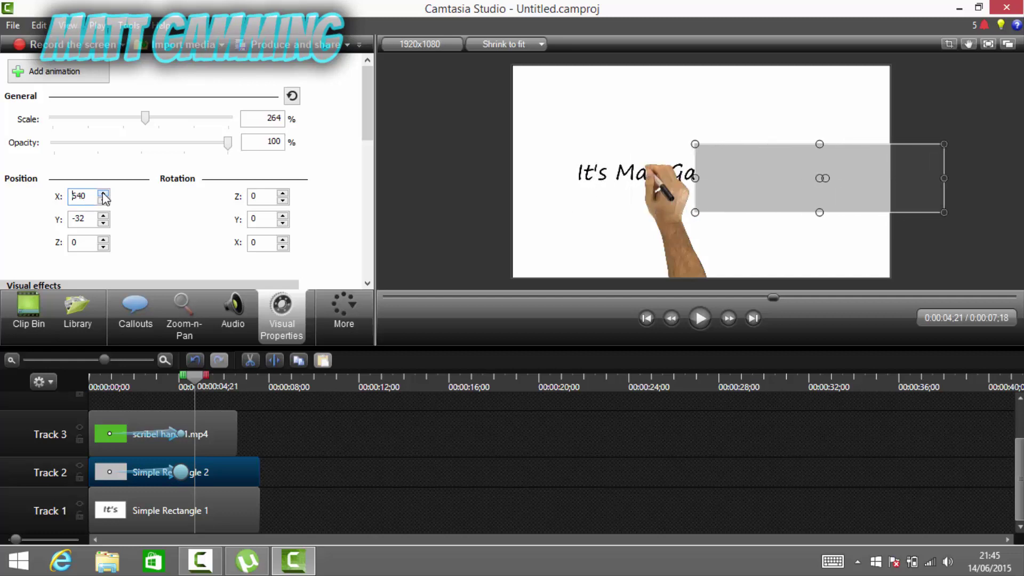
click(104, 194)
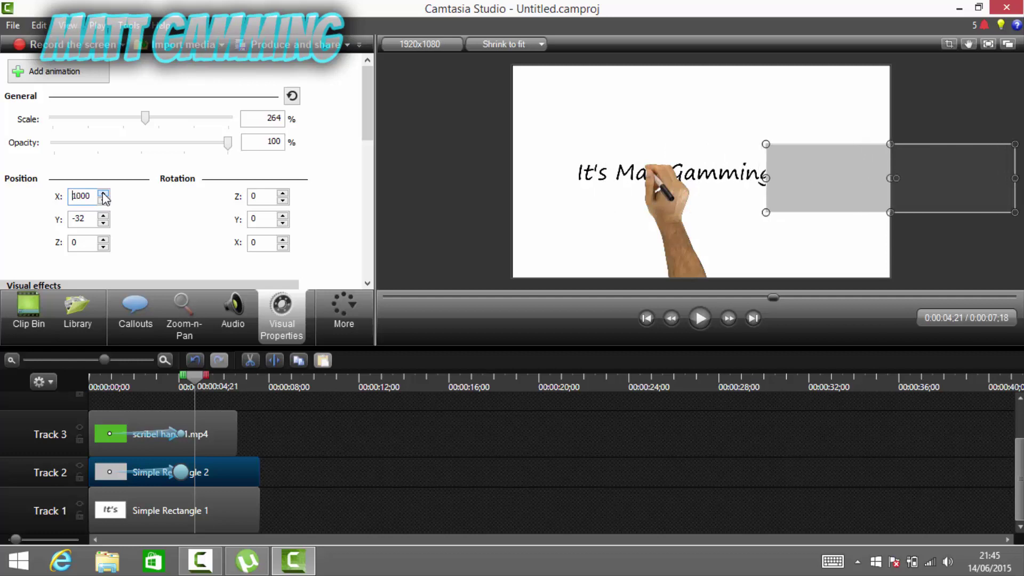
click(105, 194)
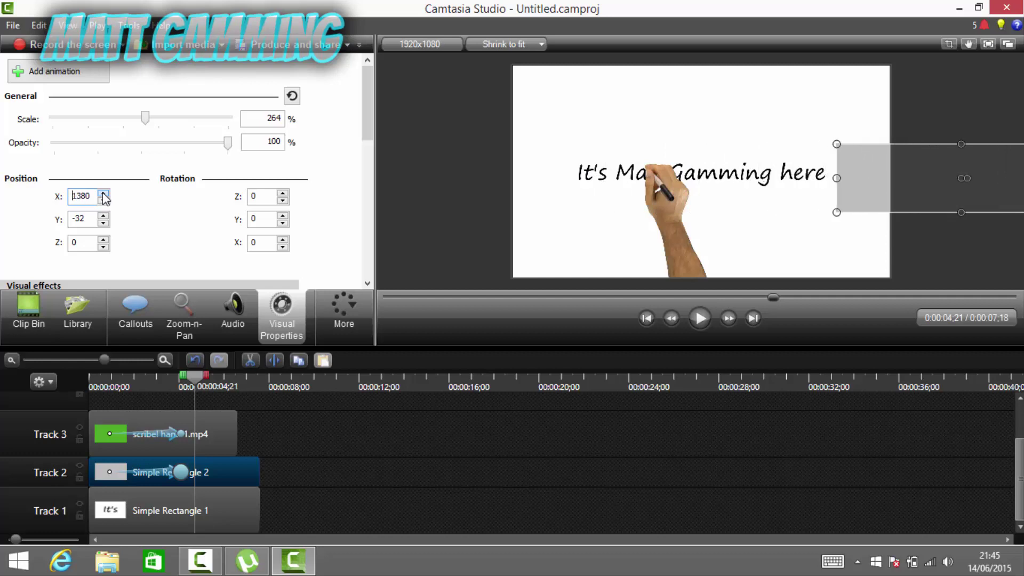
click(104, 195)
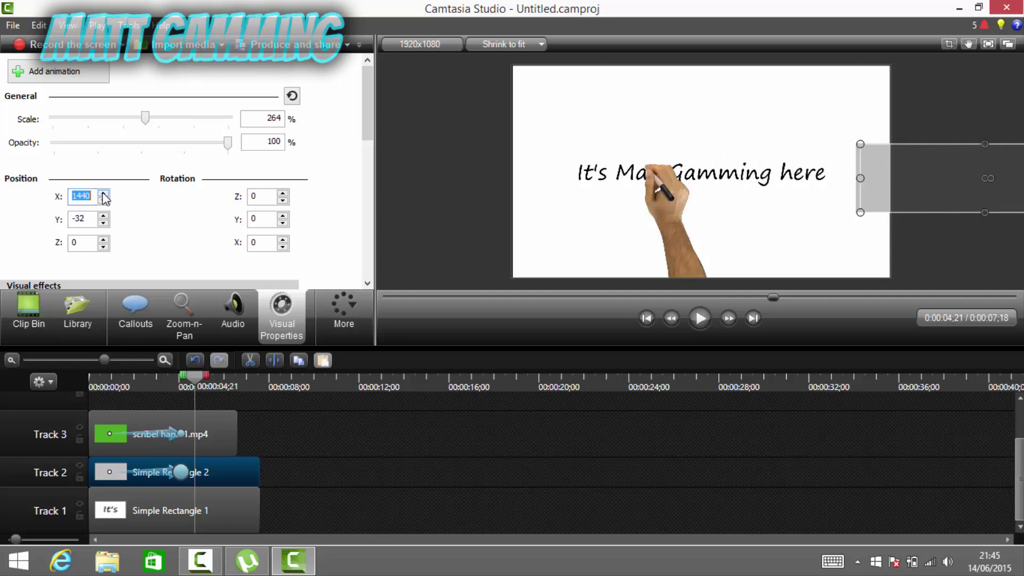
click(104, 224)
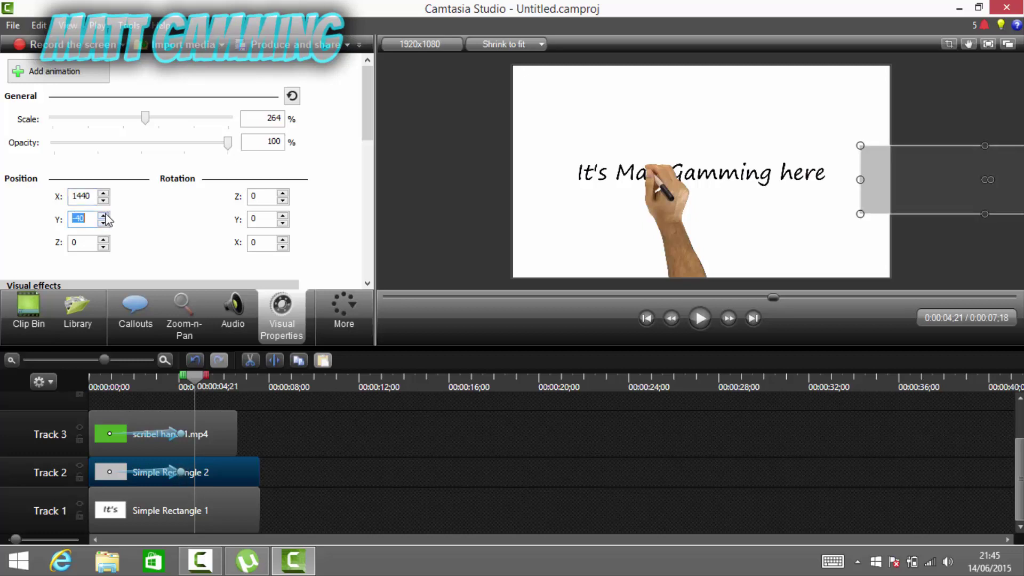
click(104, 216)
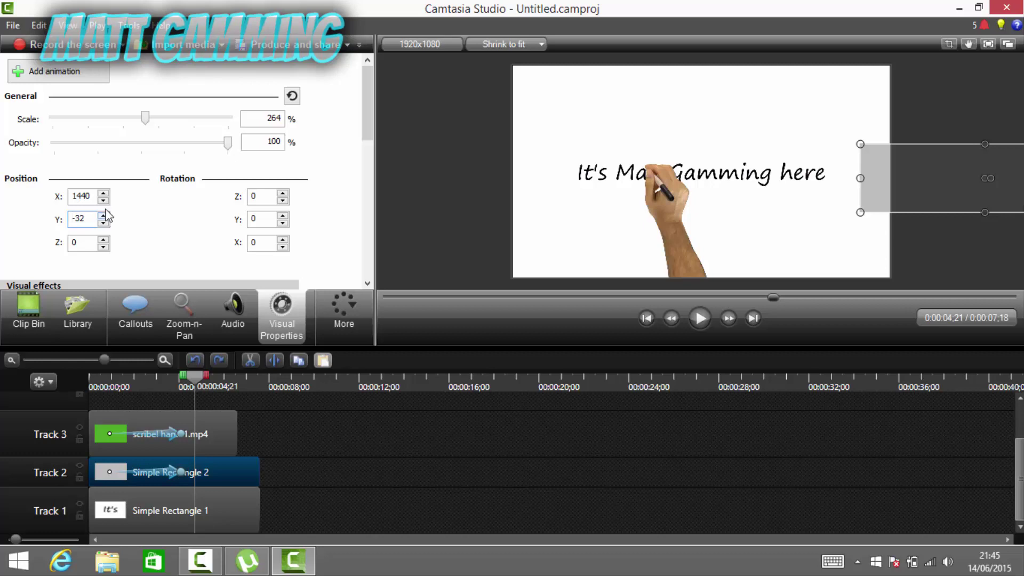
click(104, 201)
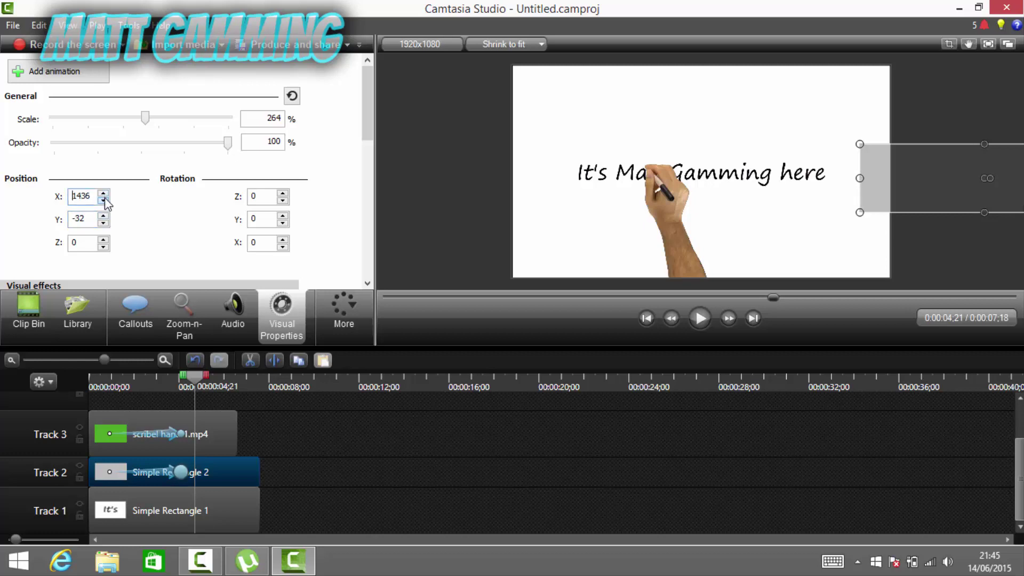
drag(105, 201, 105, 201)
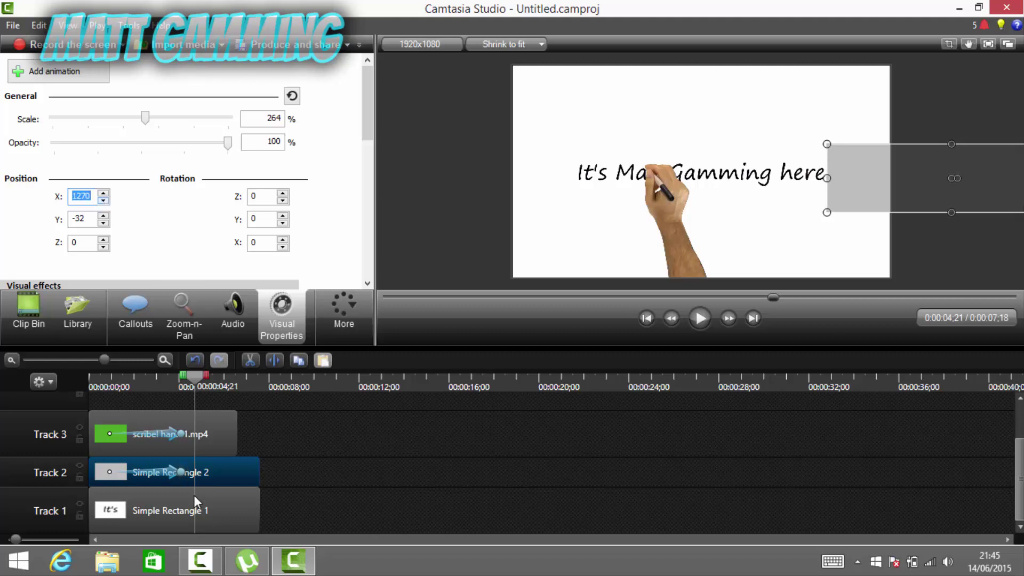
Set the Track 3 hand video's end position to X 620, Y 22, at the last letter of the text.
click(217, 442)
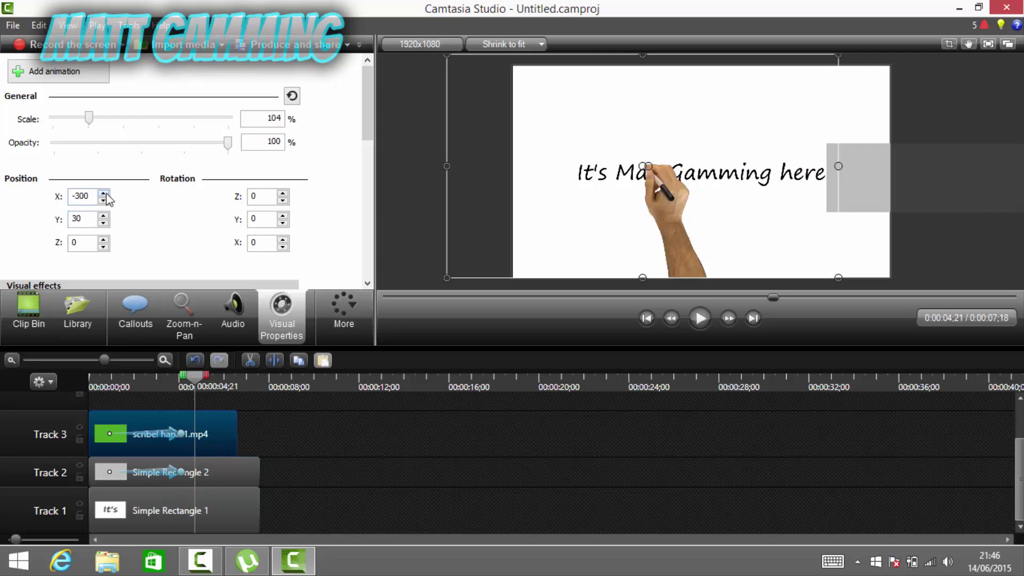
drag(105, 194, 95, 196)
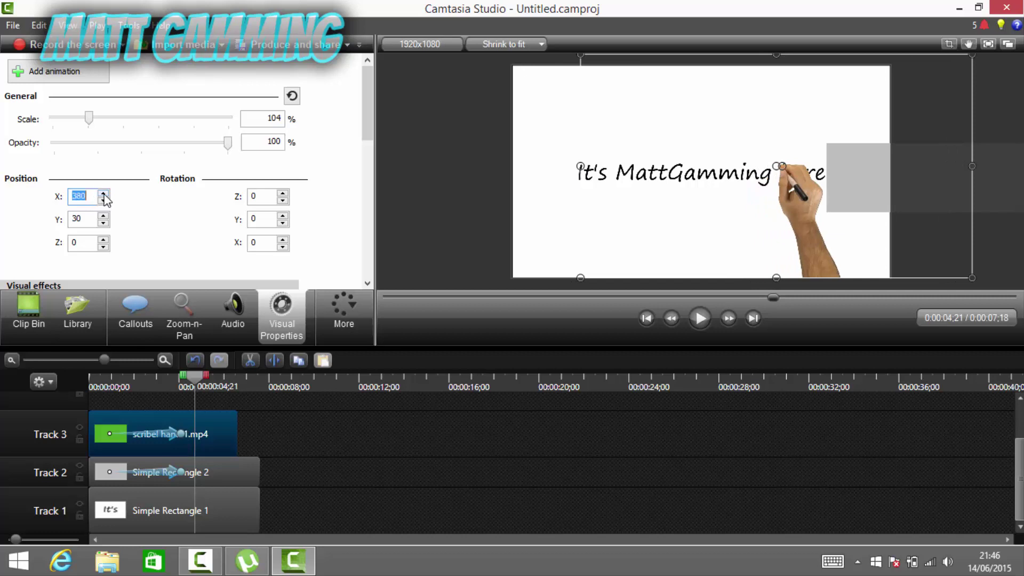
mouse_move(105, 195)
mouse_down()
mouse_move(103, 223)
mouse_move(105, 203)
mouse_up()
click(105, 204)
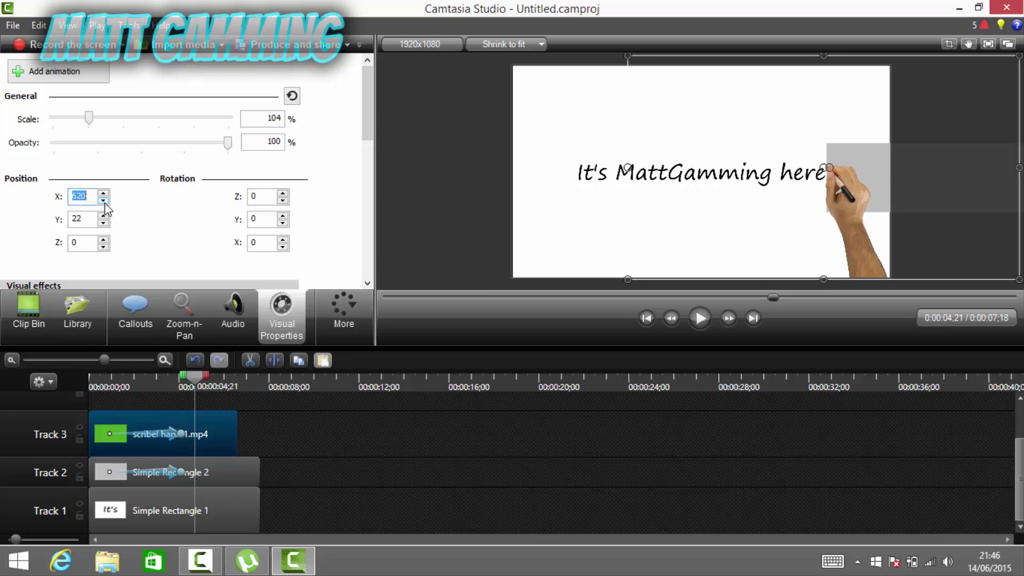
Find the frame at 0:00:05;29, near the end of the scribbling, and split the hand video there.
click(221, 383)
click(729, 318)
click(730, 318)
click(730, 318)
click(730, 317)
click(732, 316)
click(732, 317)
click(731, 317)
click(732, 317)
click(731, 317)
click(732, 317)
click(732, 317)
click(675, 320)
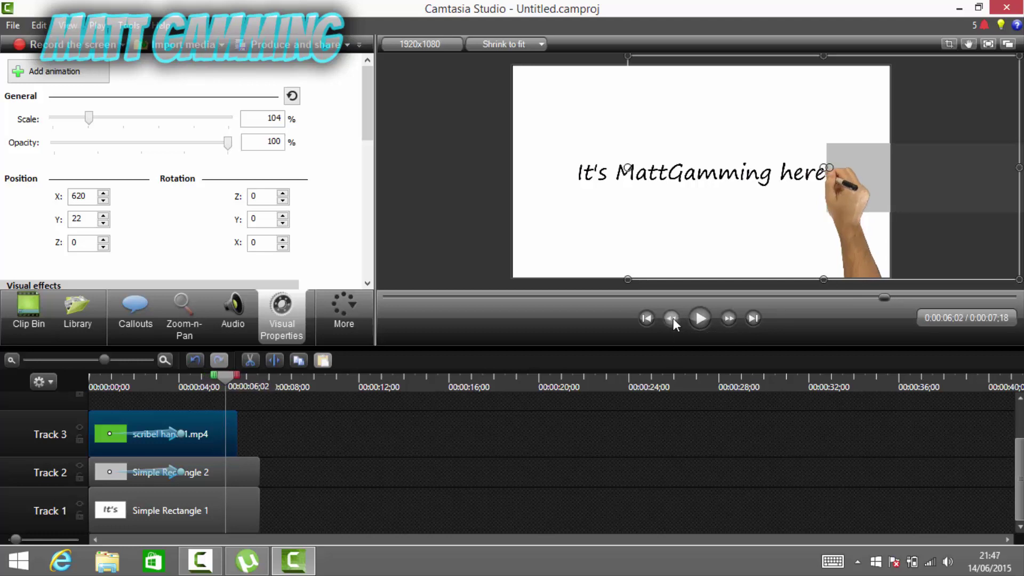
click(673, 319)
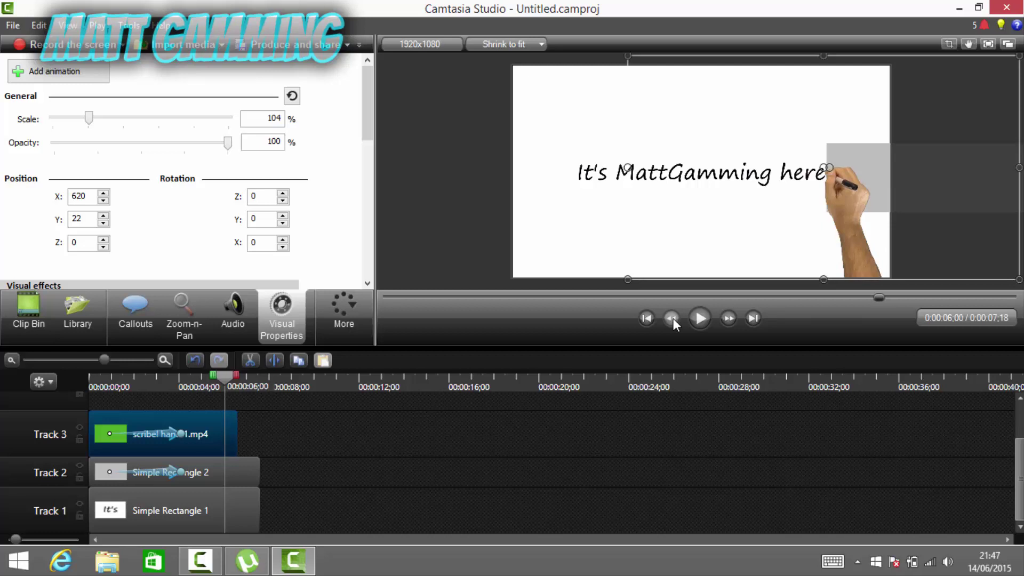
click(673, 319)
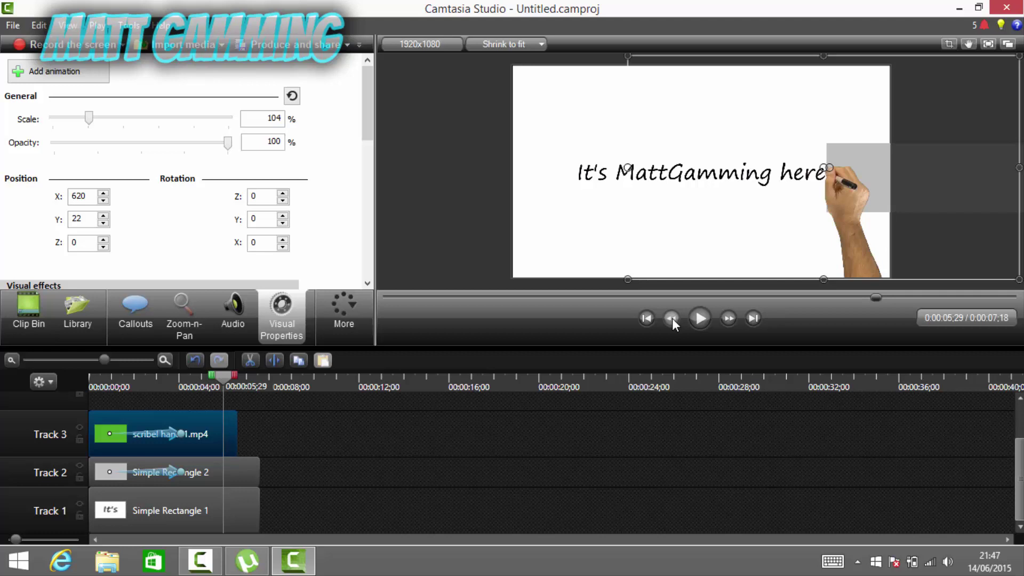
click(275, 361)
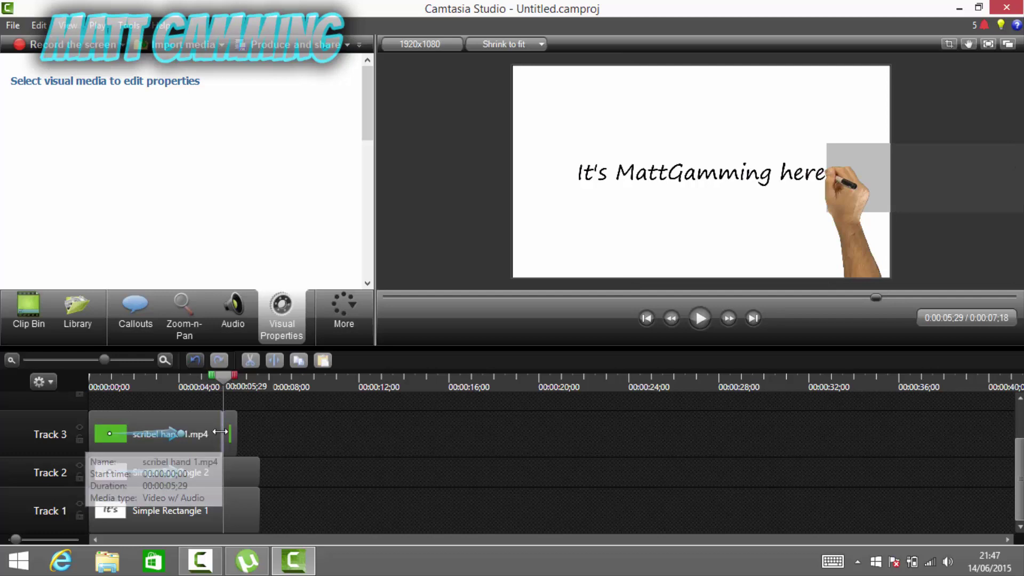
Cut the first hand clip back to end at 0:00:04;11 and move the remaining end piece directly against it.
click(219, 434)
drag(219, 434, 180, 449)
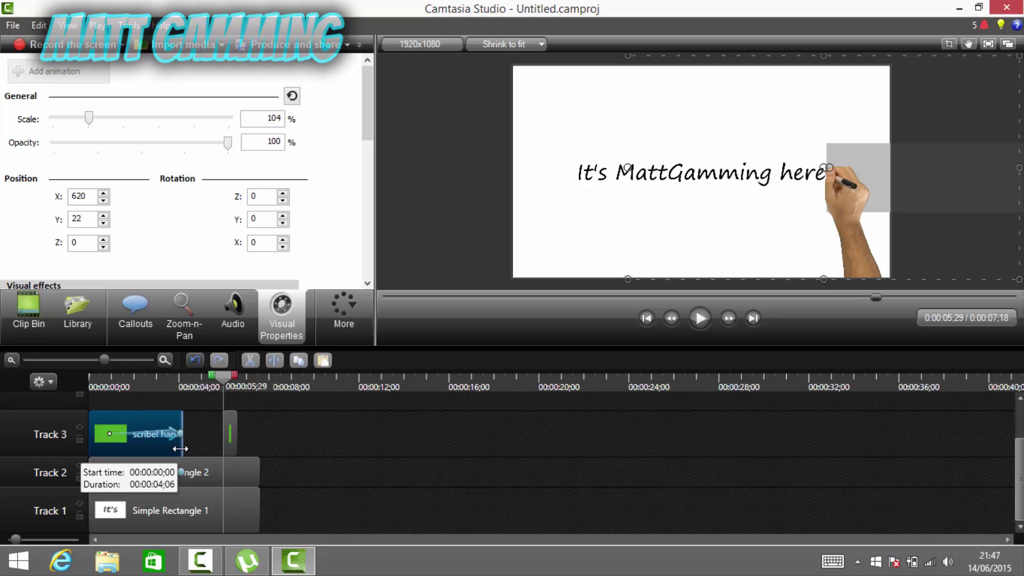
drag(180, 449, 197, 435)
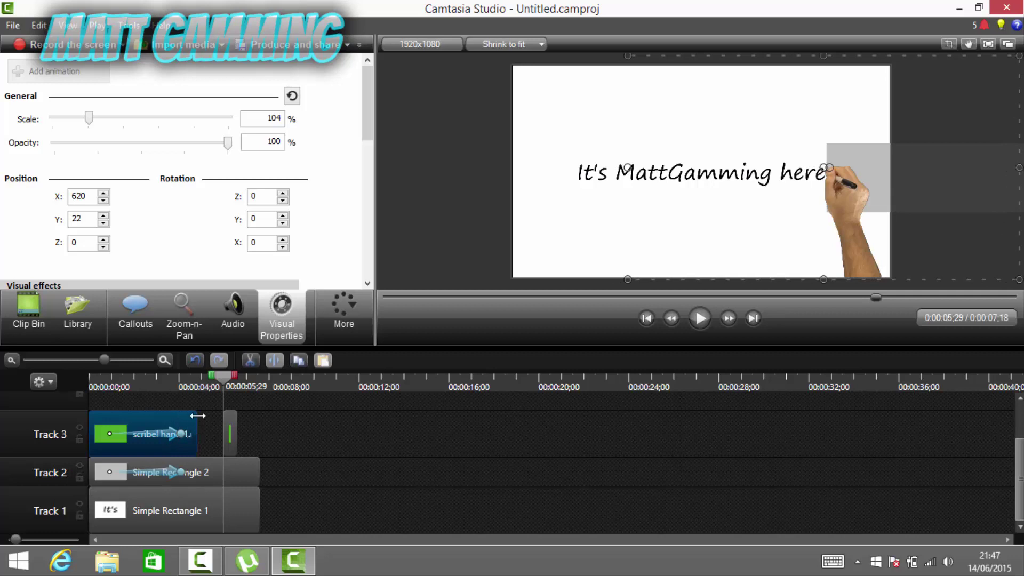
drag(218, 377, 183, 378)
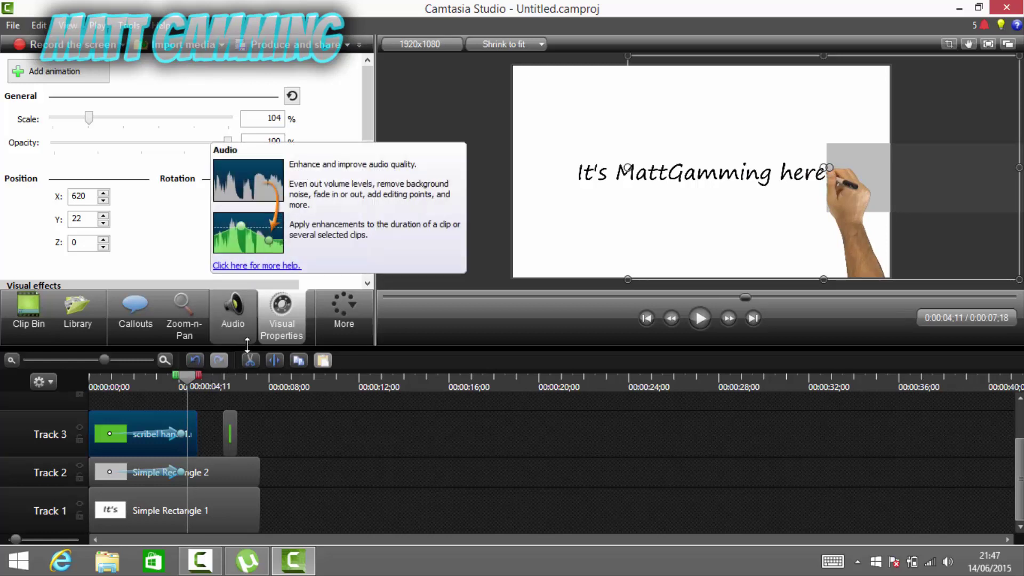
click(275, 363)
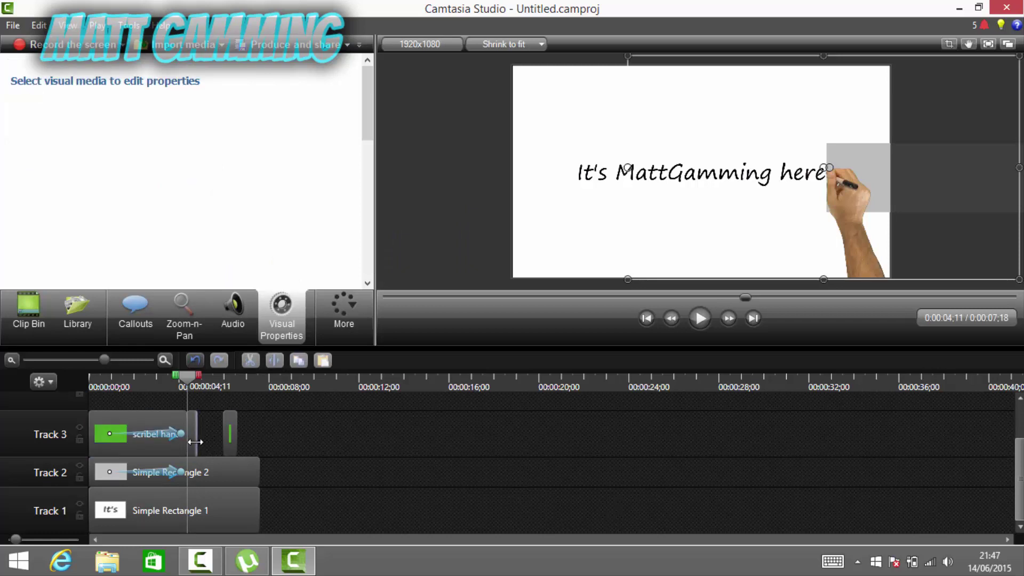
click(192, 443)
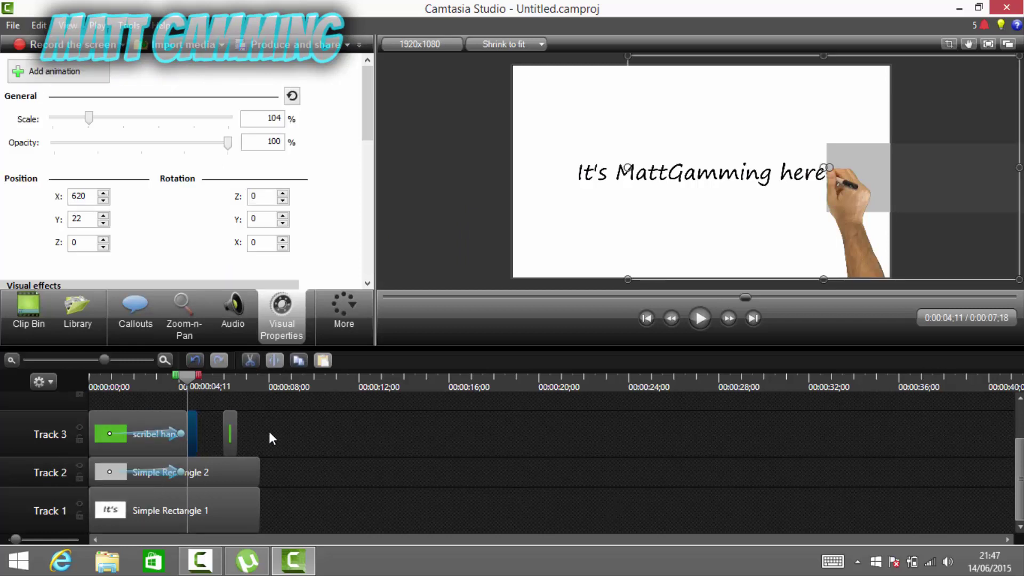
key(Delete)
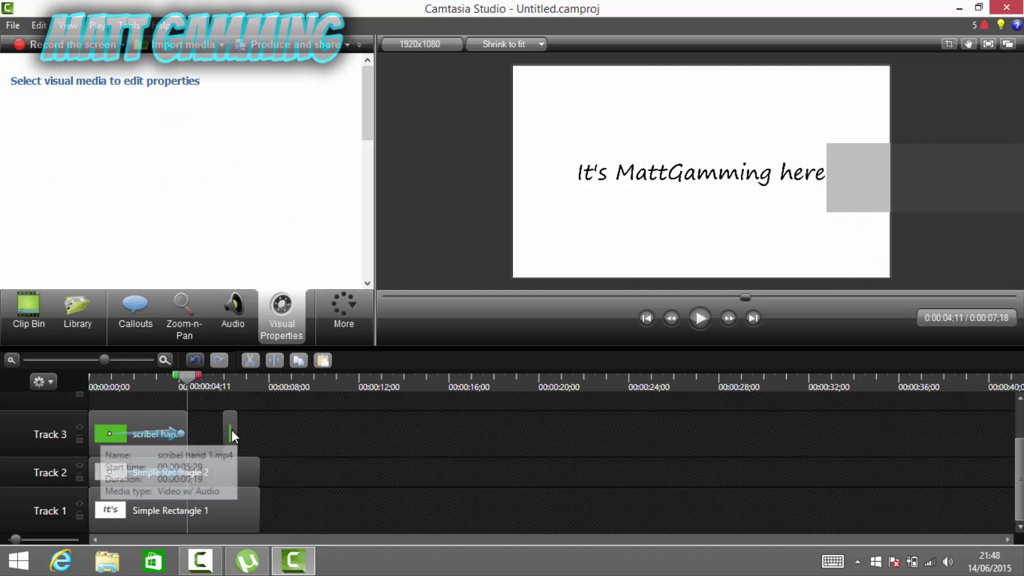
click(230, 433)
drag(204, 437, 193, 435)
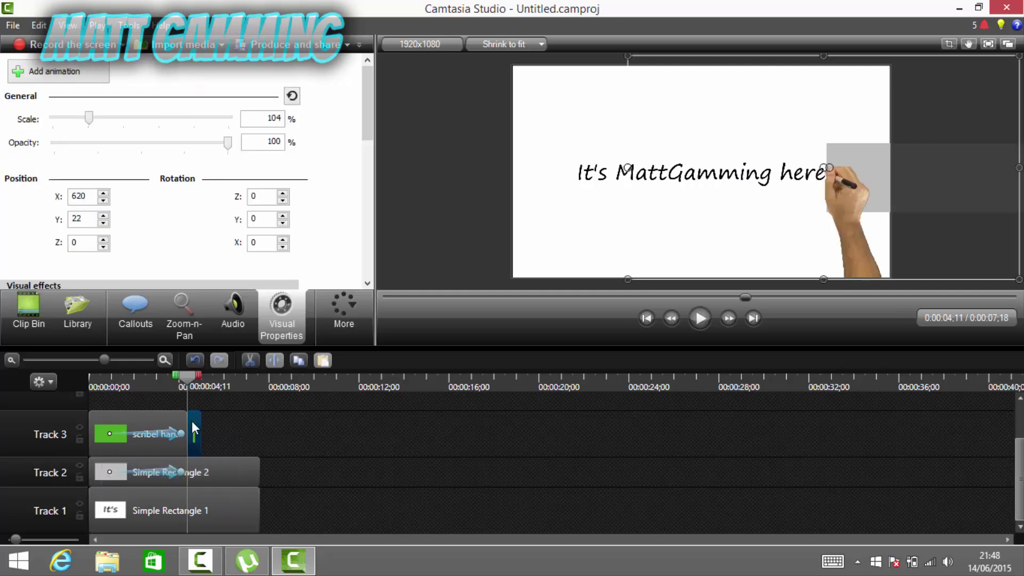
Split both rectangles on Tracks 1 and 2 at 0:00:05;25 and delete the parts after the split.
drag(191, 373, 225, 380)
drag(302, 462, 231, 517)
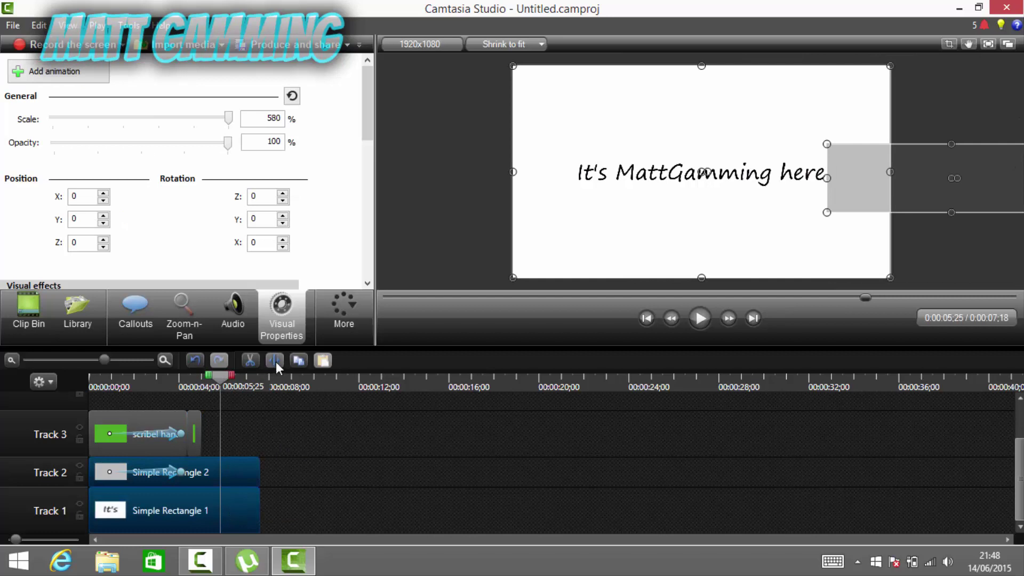
click(276, 362)
click(241, 516)
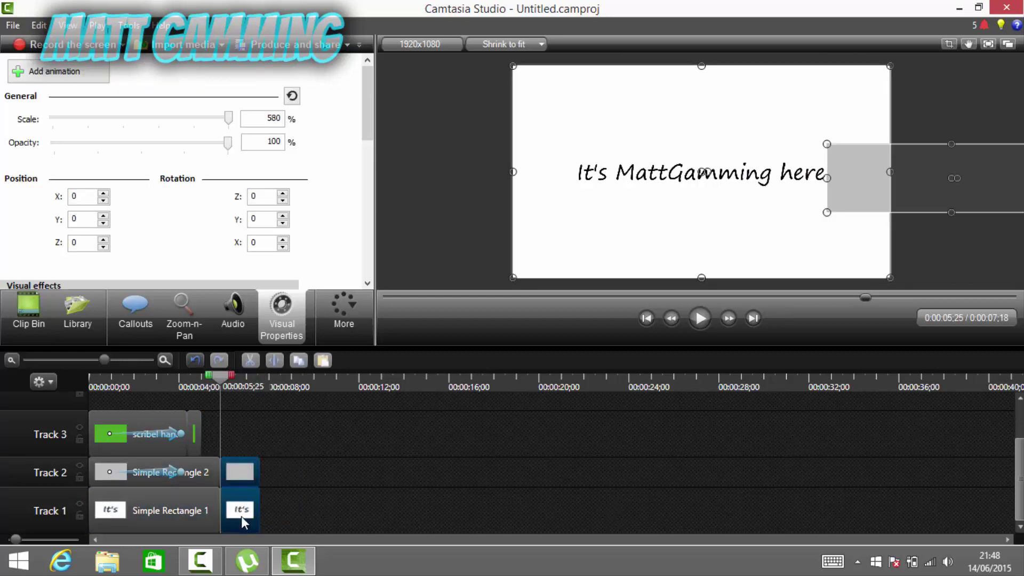
key(Delete)
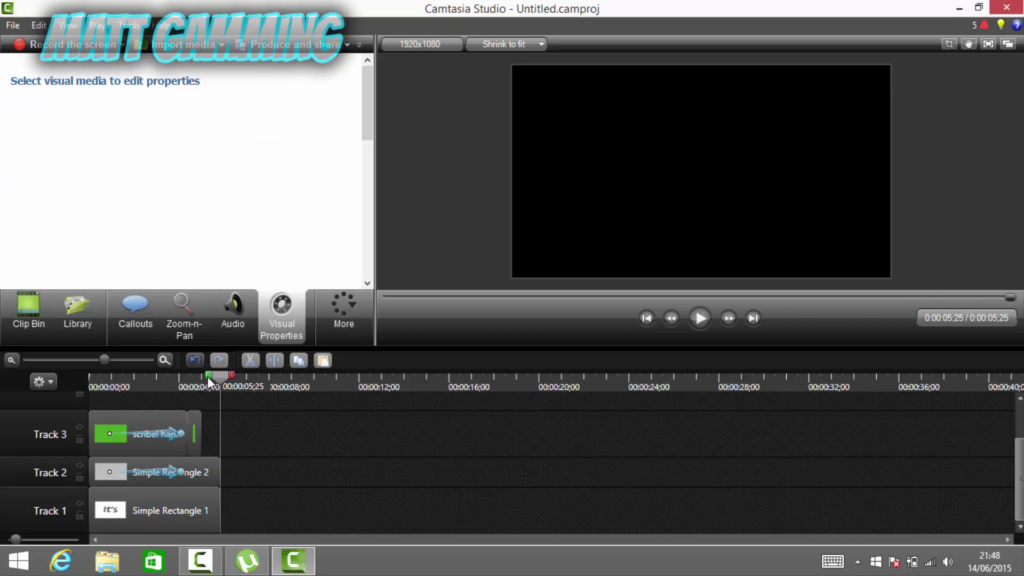
Step through the animation from the start to 0:00:02;04 to check that the hand follows the text being revealed.
drag(215, 377, 71, 398)
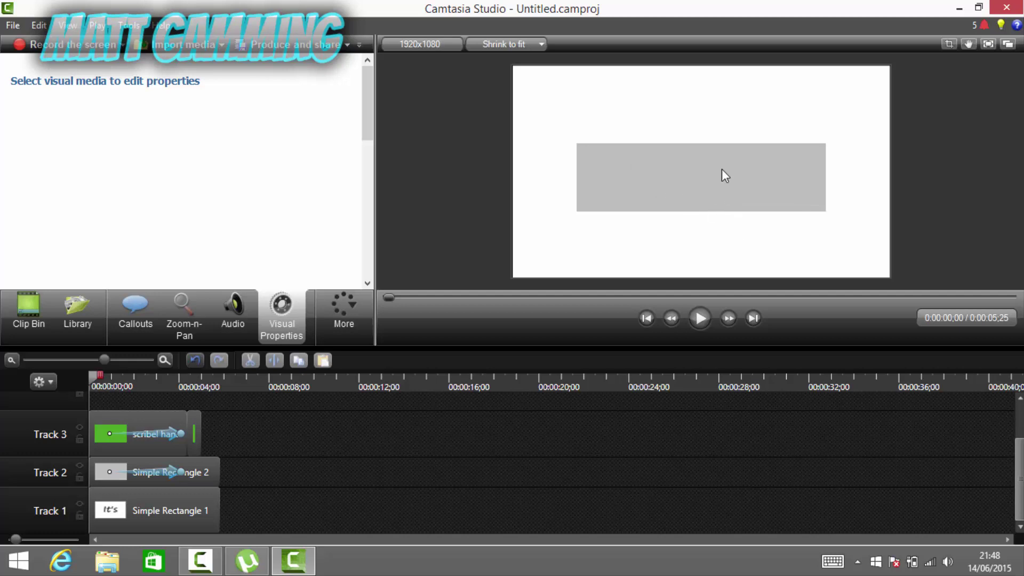
click(725, 321)
click(725, 321)
click(725, 321)
click(725, 320)
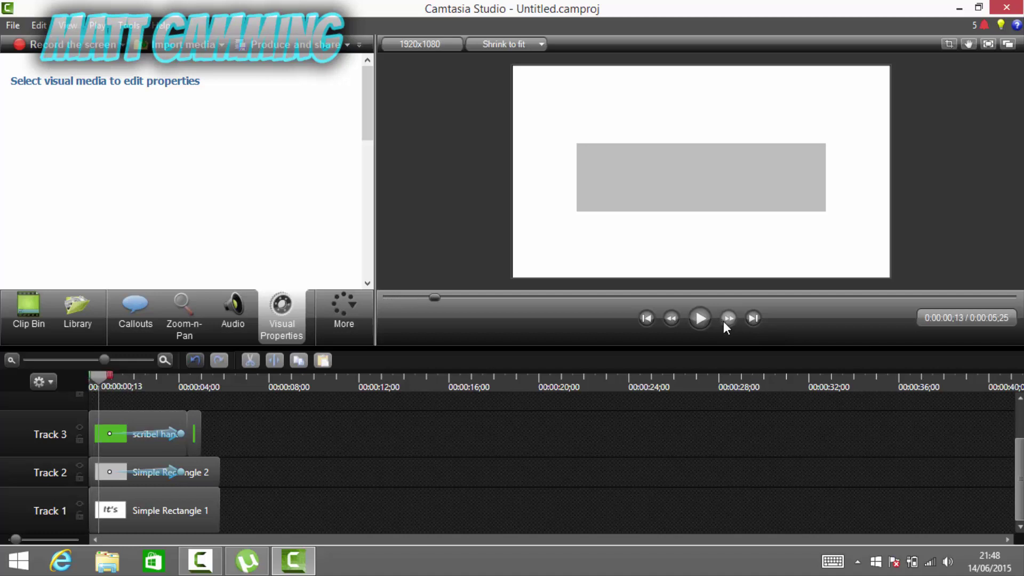
click(724, 322)
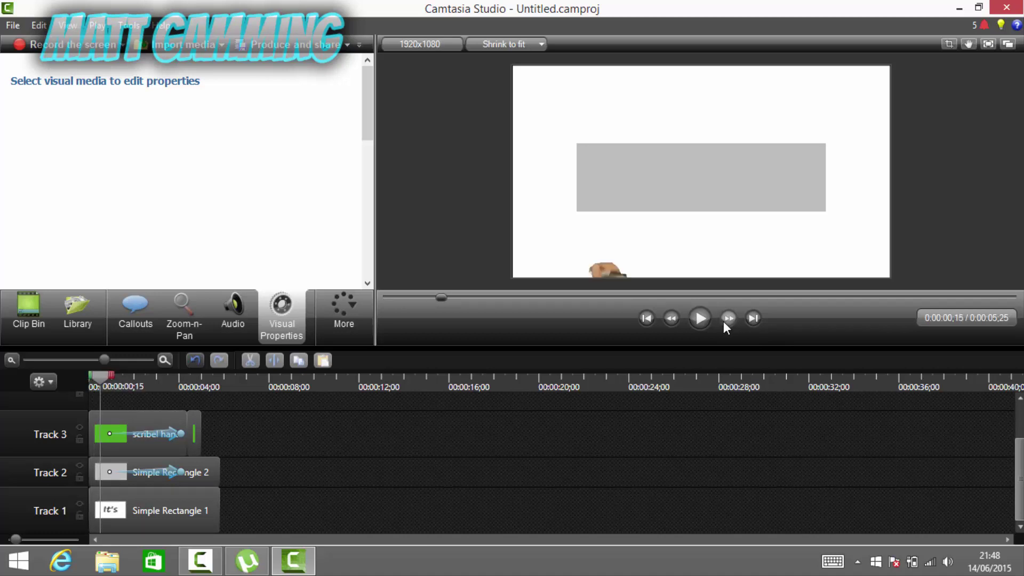
click(729, 319)
click(729, 320)
click(729, 319)
click(729, 320)
click(724, 320)
click(723, 322)
click(725, 320)
click(724, 320)
click(724, 320)
click(724, 320)
click(724, 321)
click(725, 320)
click(724, 320)
click(725, 321)
click(725, 321)
click(725, 321)
click(726, 321)
click(725, 320)
click(725, 320)
click(726, 321)
click(726, 321)
click(726, 320)
click(726, 320)
click(726, 321)
click(726, 320)
click(726, 319)
click(725, 320)
click(726, 320)
click(726, 319)
click(726, 319)
click(726, 320)
click(725, 319)
click(726, 320)
click(727, 321)
click(725, 321)
click(726, 320)
click(725, 322)
click(725, 321)
click(725, 321)
click(725, 320)
click(725, 321)
click(724, 321)
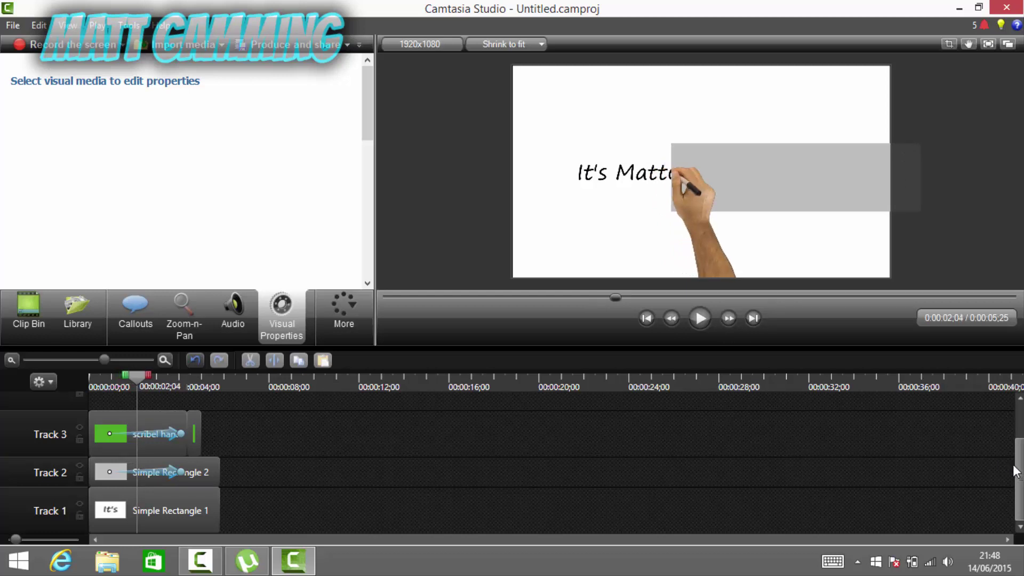
scroll(1019, 443, up, 2)
scroll(1020, 442, up, 1)
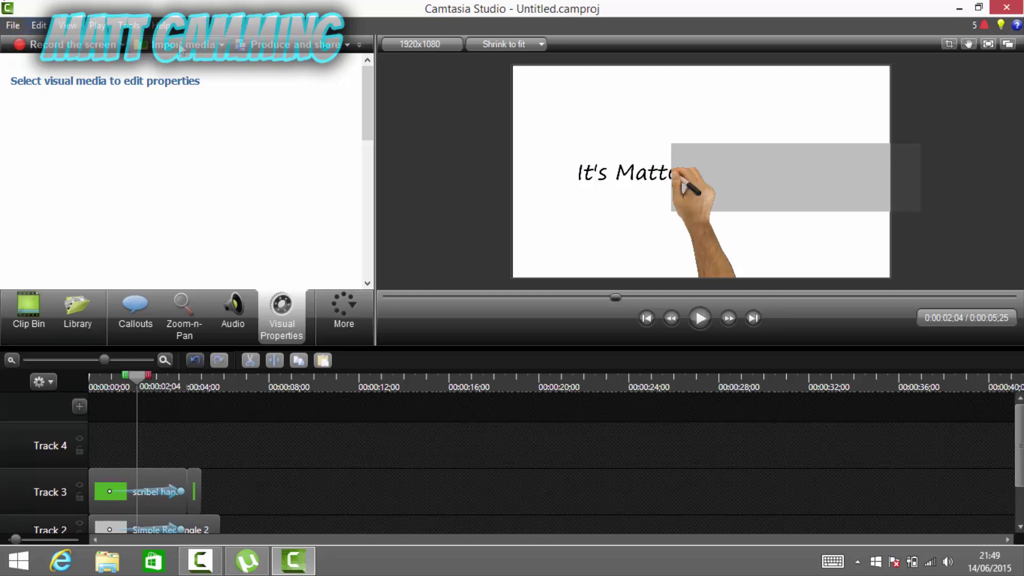
Add the pen scratch 4.WAV sound to Track 4 so that it starts at 0:00:00;28, where the writing begins.
click(52, 318)
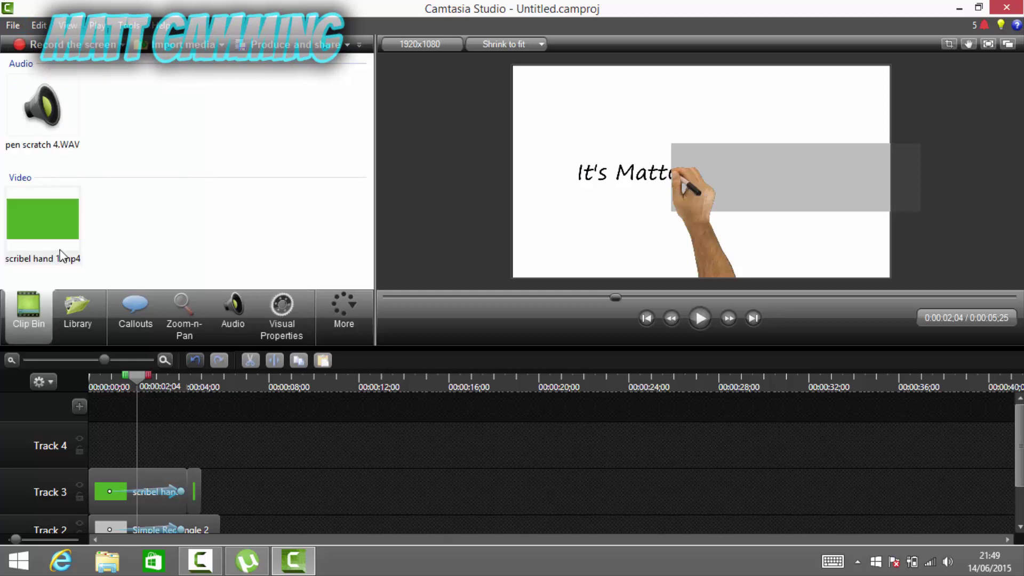
drag(51, 116, 122, 451)
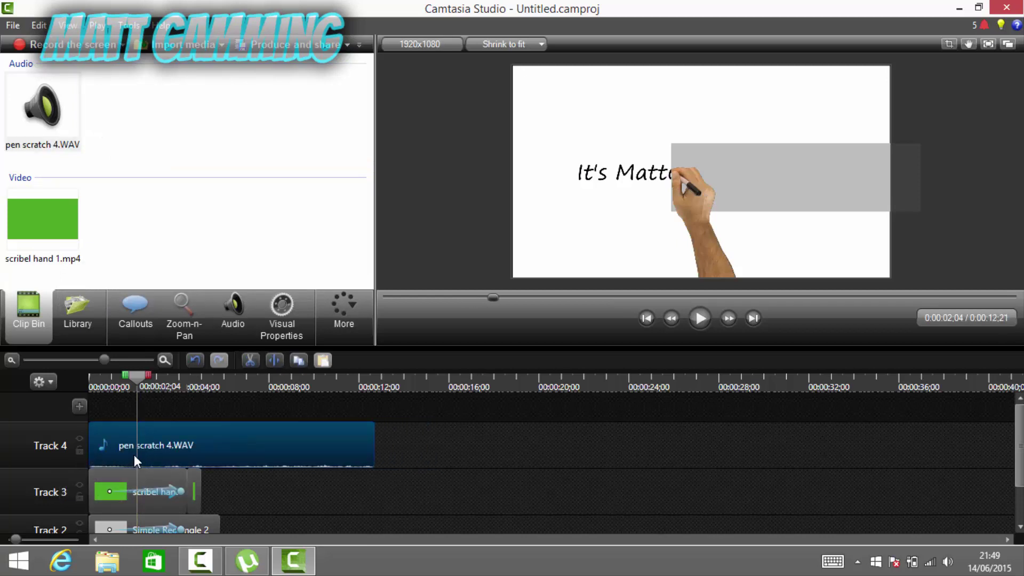
drag(138, 375, 159, 438)
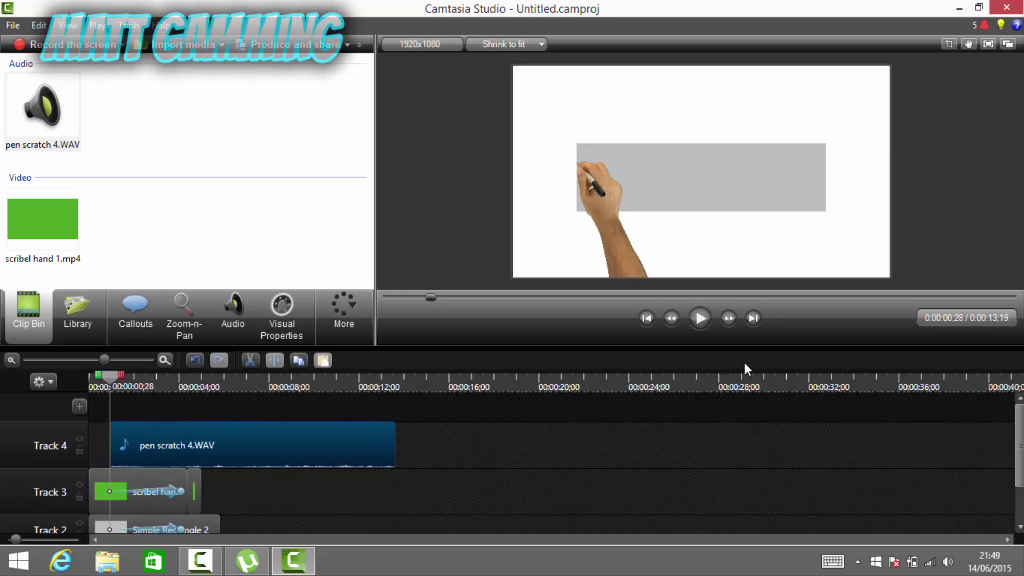
Split the pen scratch audio at 0:00:04;11, where the first hand clip ends, and delete the part after the split.
click(753, 318)
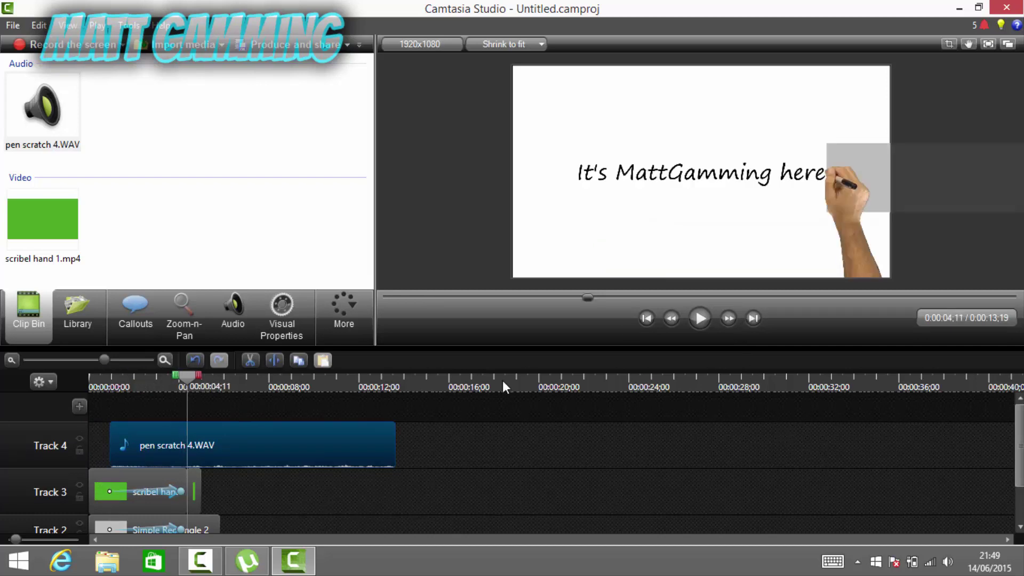
click(275, 359)
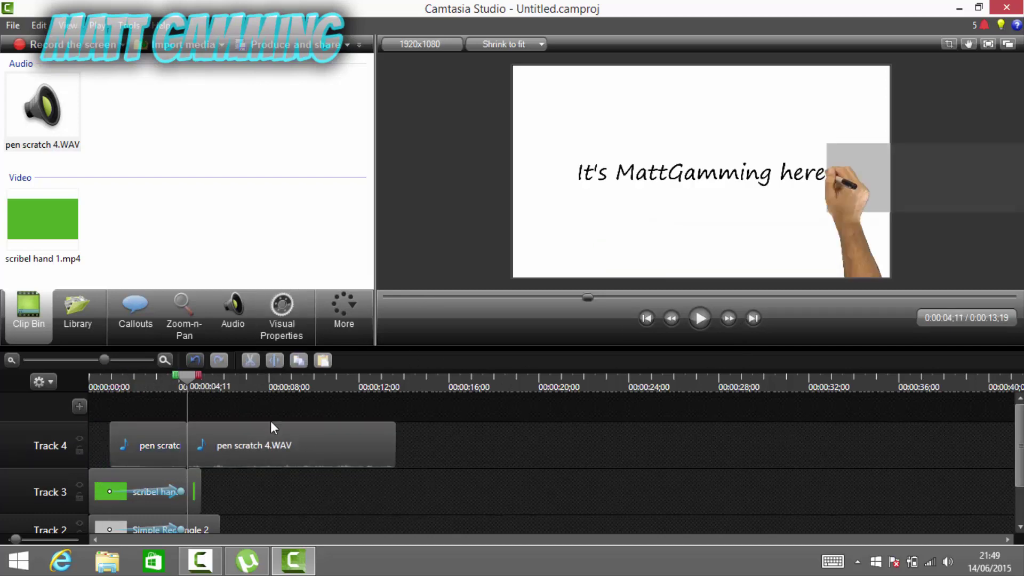
click(273, 454)
key(Delete)
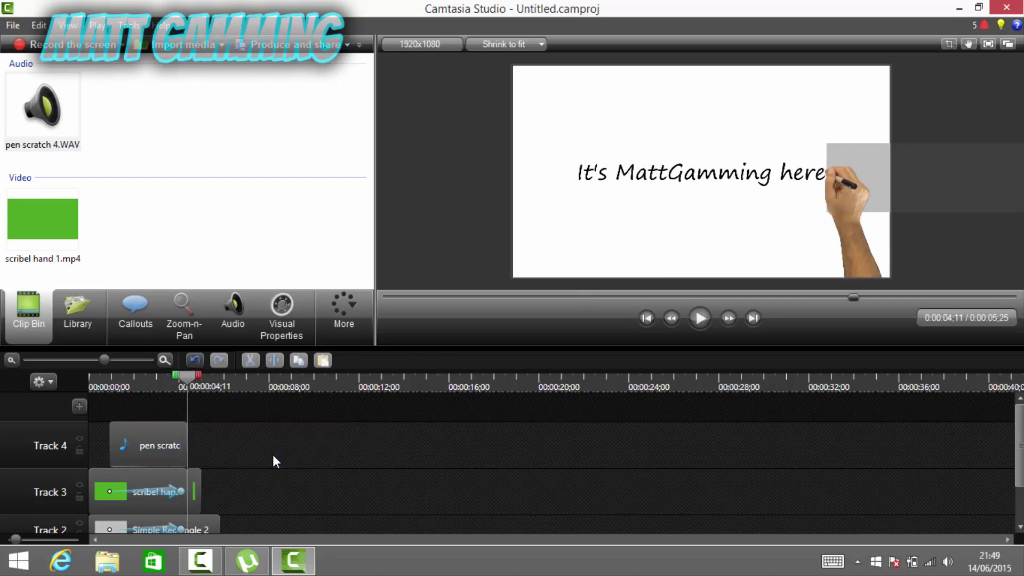
Lower the volume of the pen scratch clip on Track 4 by several increments.
click(241, 315)
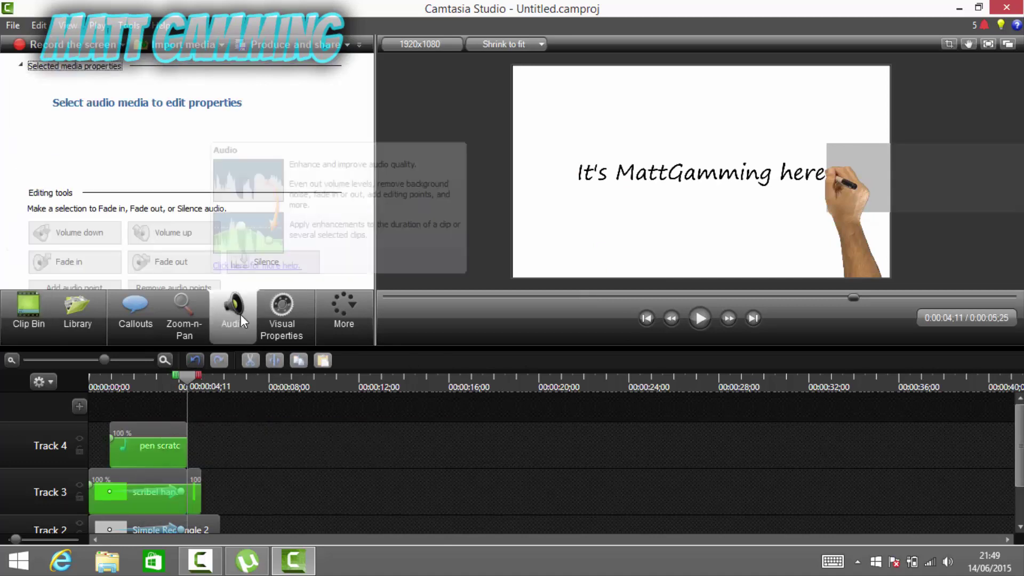
click(174, 423)
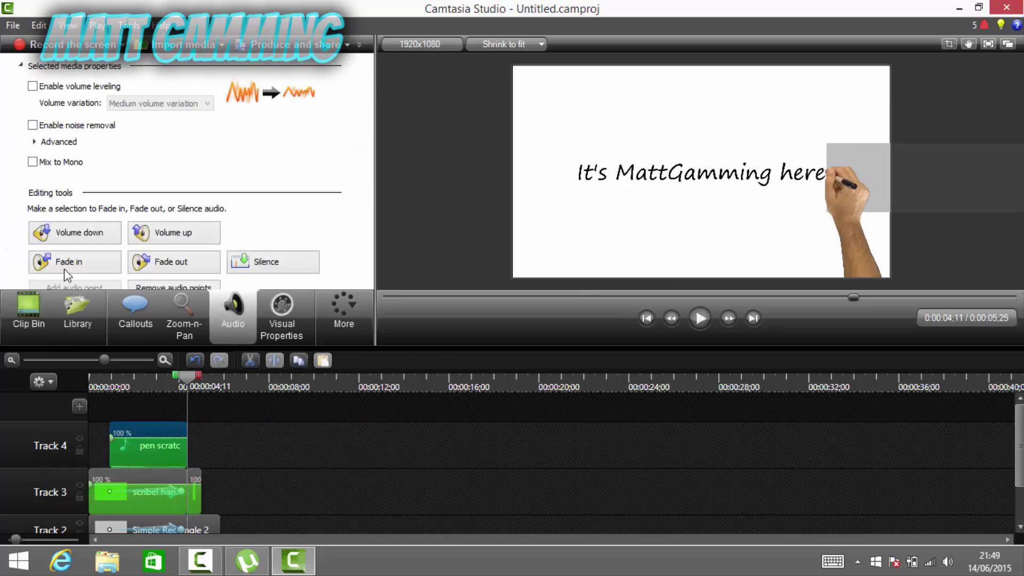
click(87, 244)
click(87, 244)
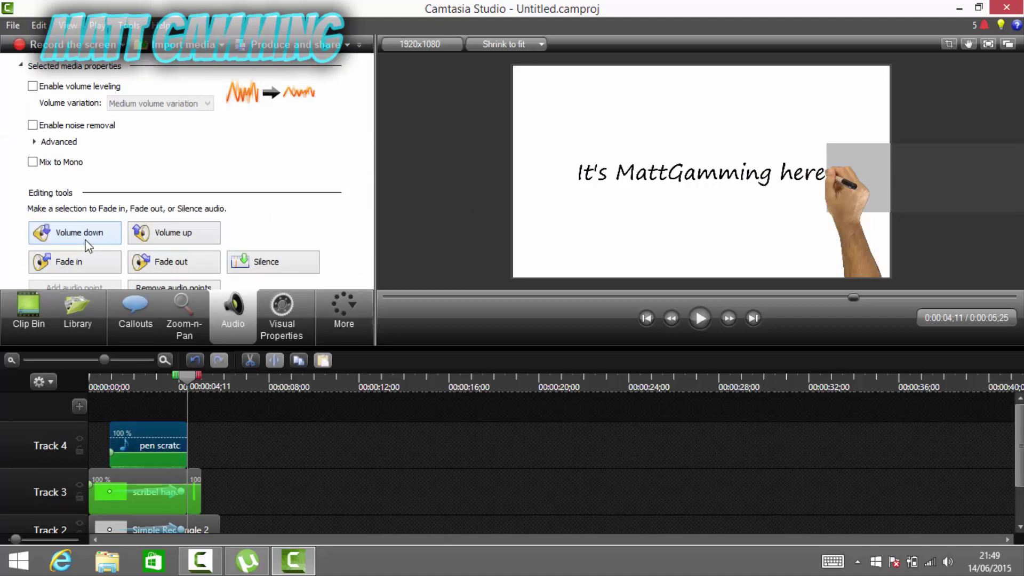
click(88, 244)
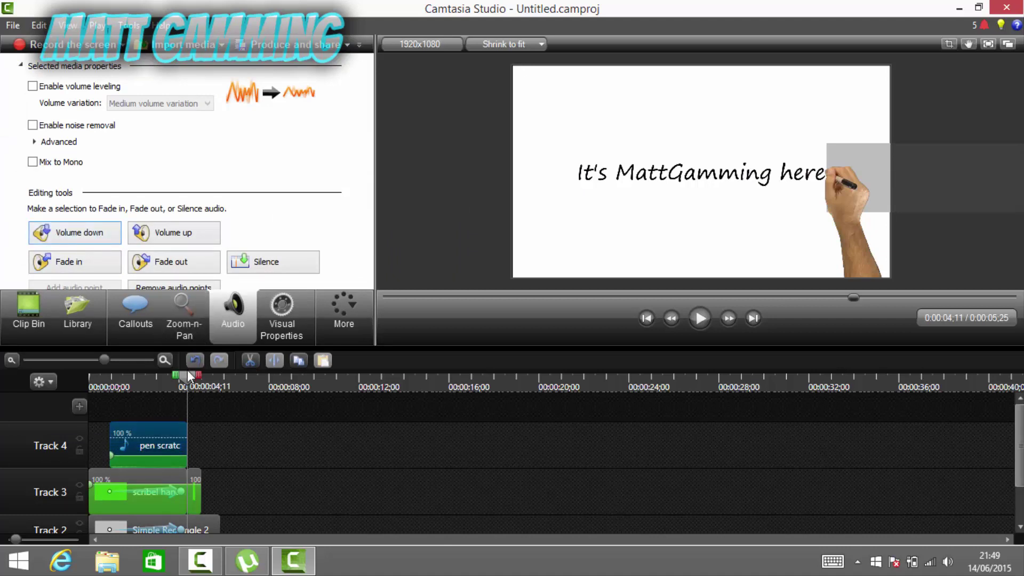
Play the animation from 0:00:00;28 to hear the pen scratch, raising the system volume to 100.
drag(184, 373, 110, 384)
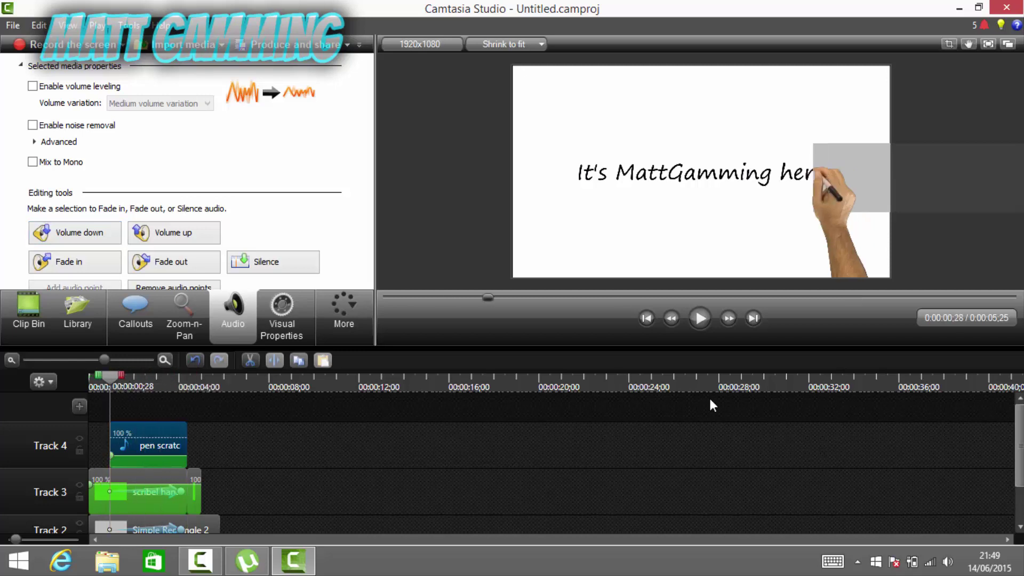
click(705, 316)
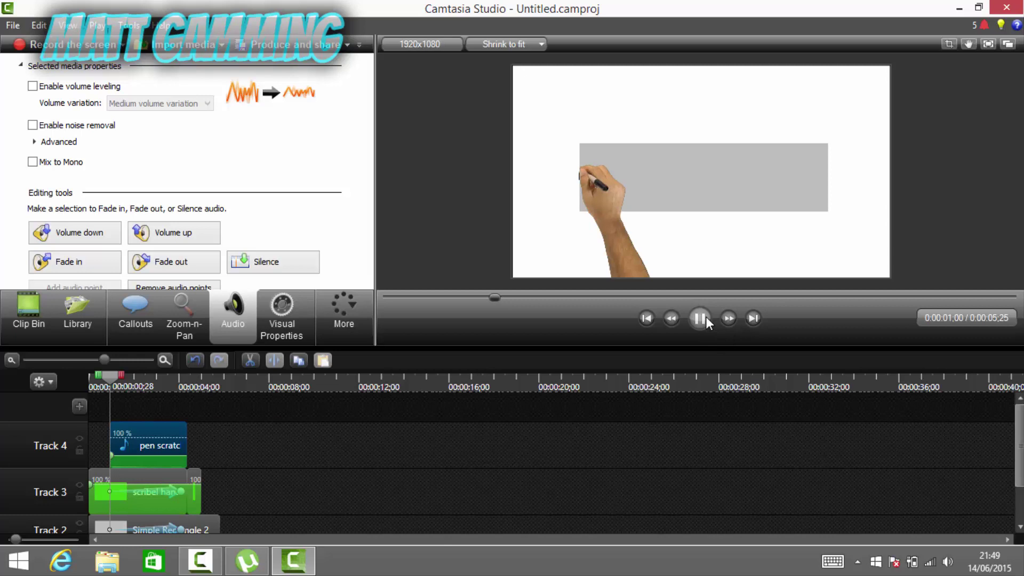
click(709, 322)
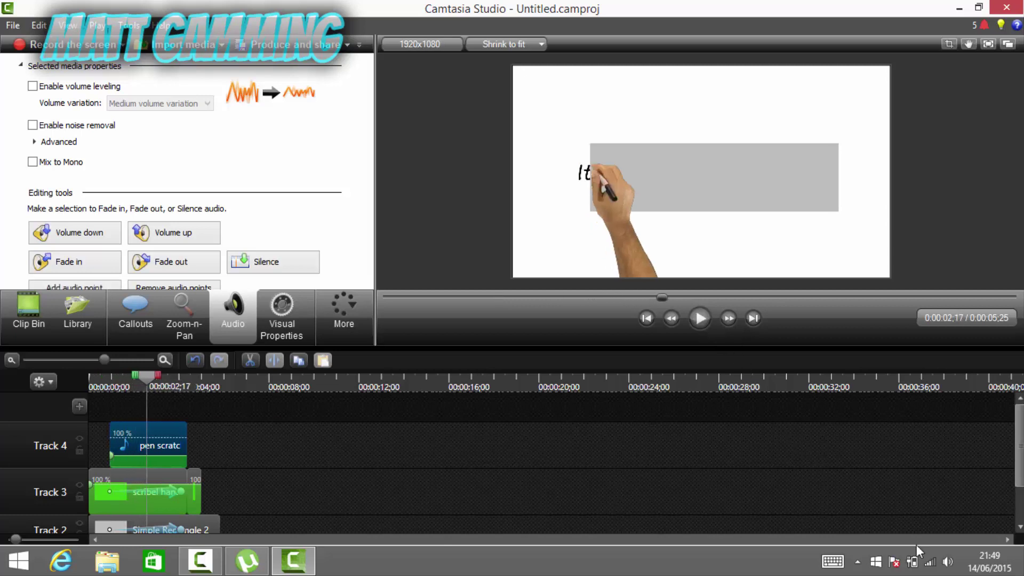
click(950, 567)
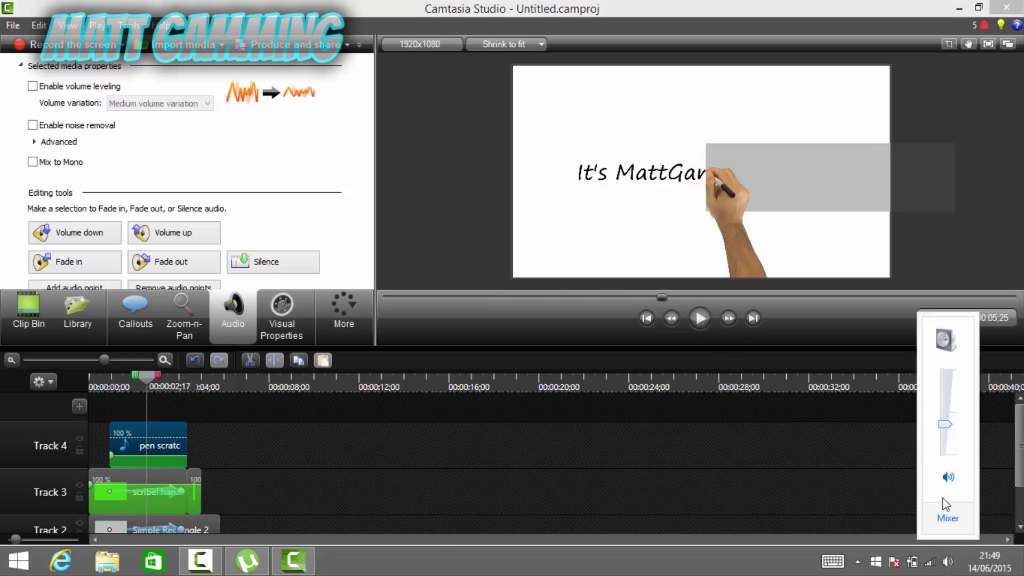
drag(945, 426, 944, 369)
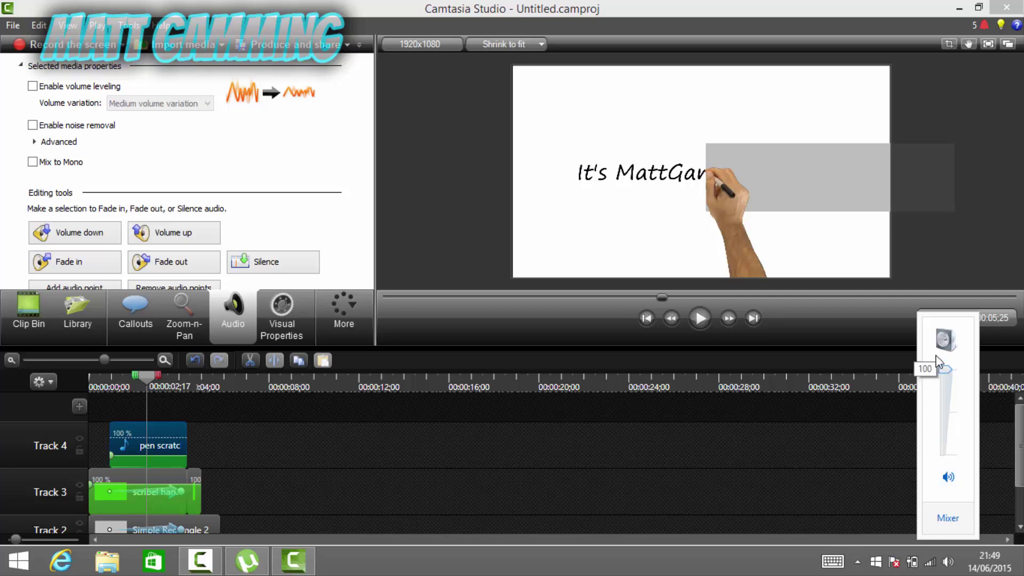
click(702, 327)
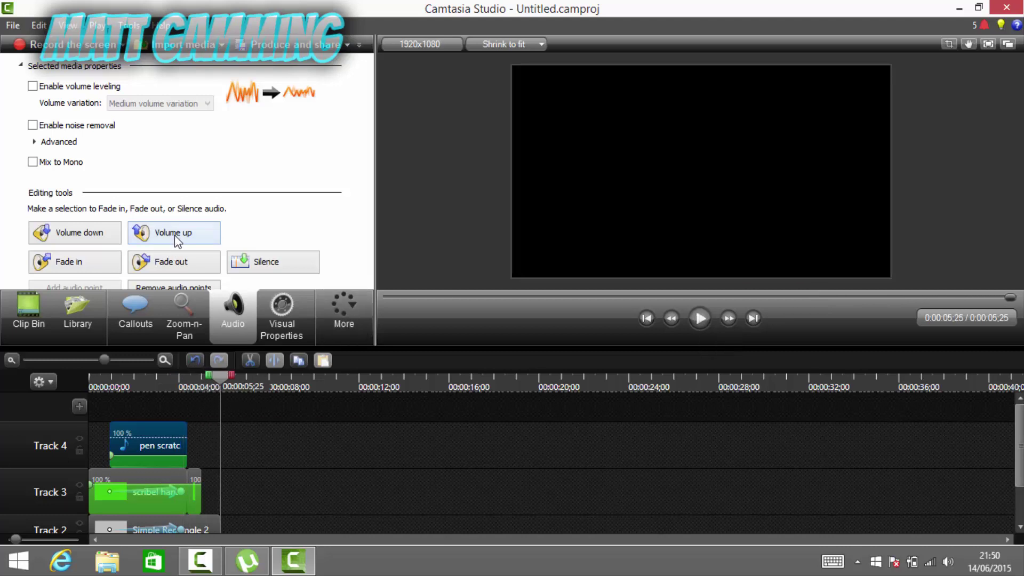
Raise the pen scratch clip's volume by two increments and replay the animation from 0:00:00;16 to check the sound.
click(174, 234)
click(175, 234)
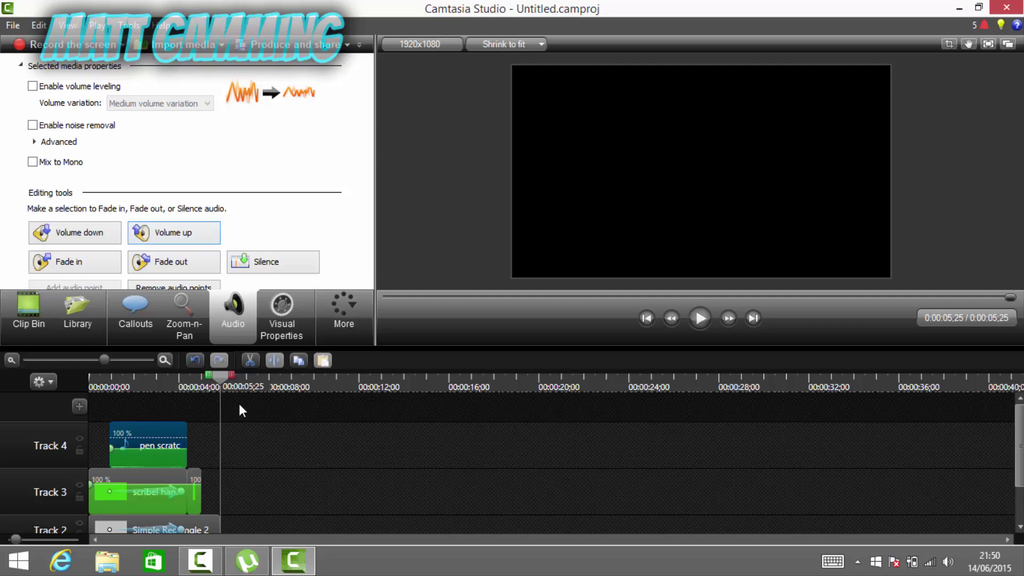
click(101, 388)
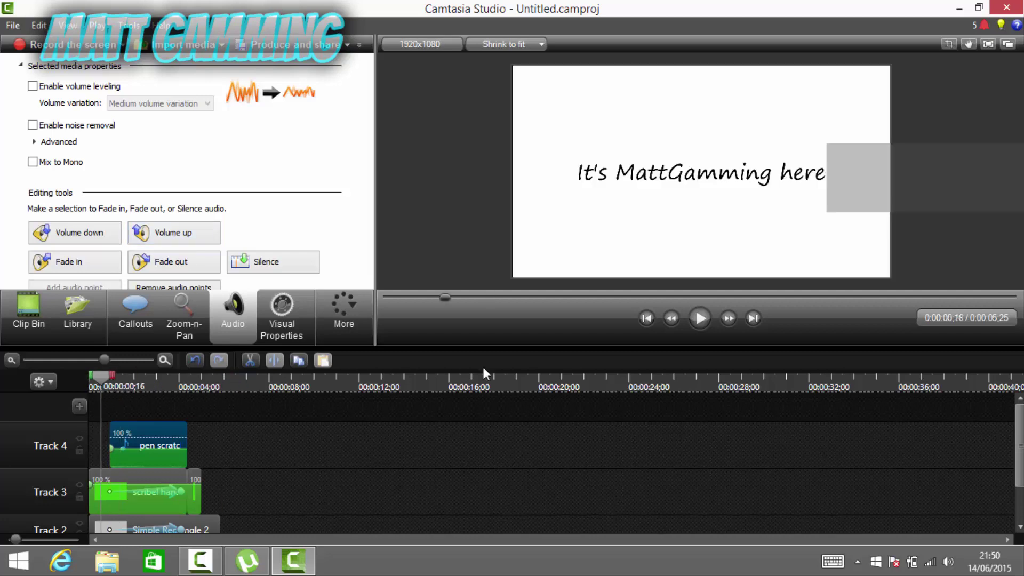
click(696, 317)
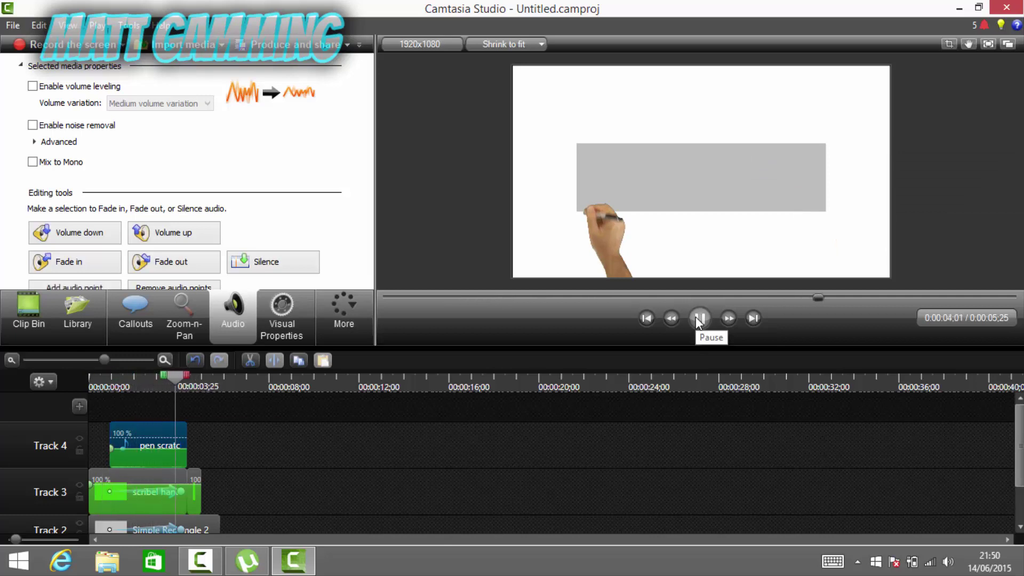
click(695, 317)
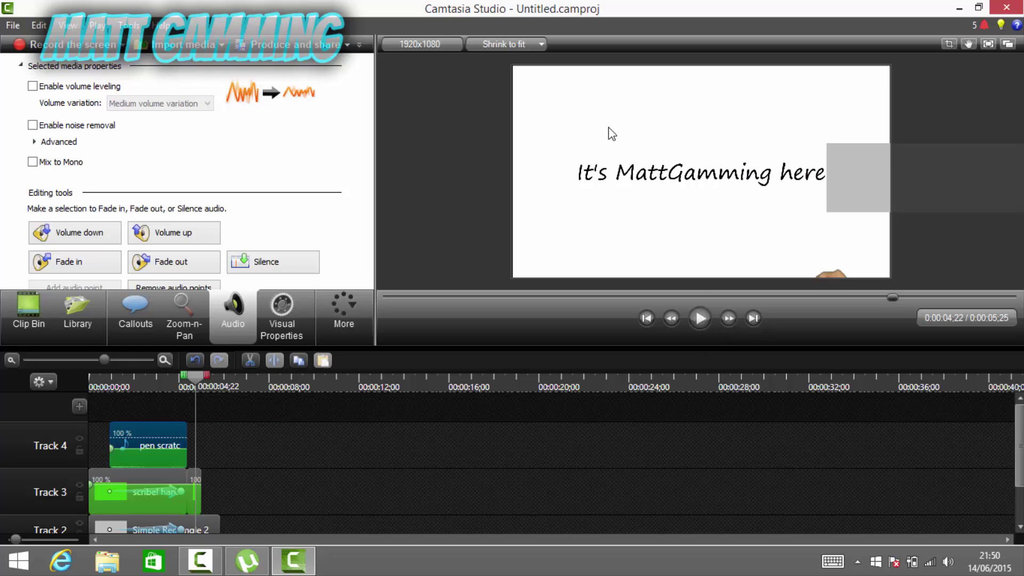
Start producing the video with the MP4 only (up to 1080p) preset and continue to the file name settings.
click(279, 49)
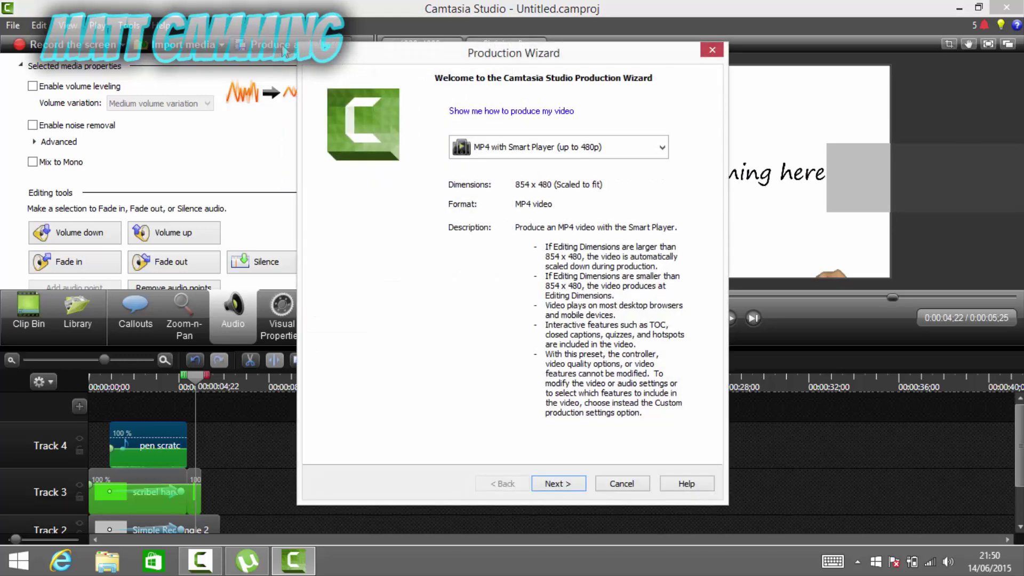
click(580, 149)
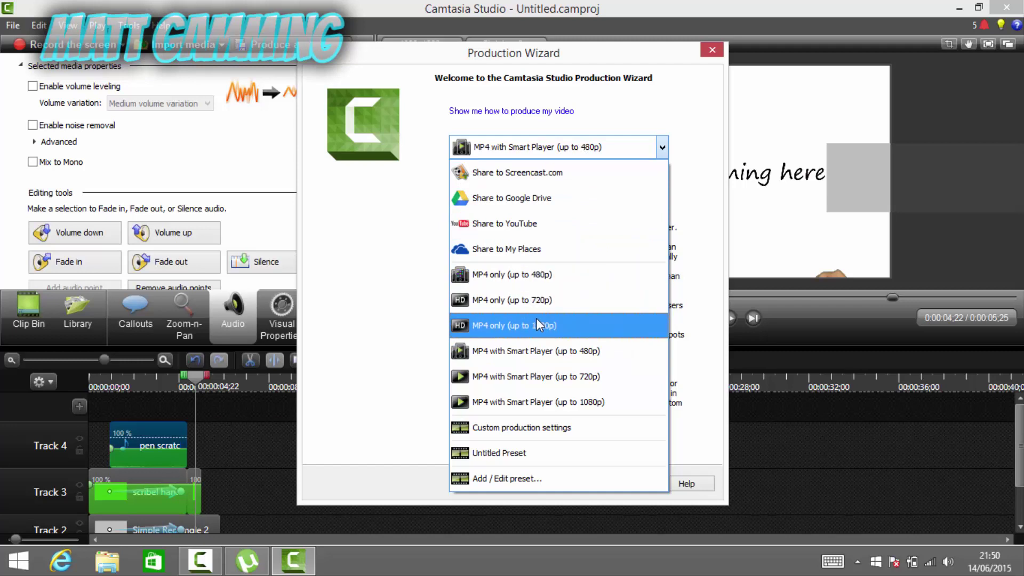
click(576, 325)
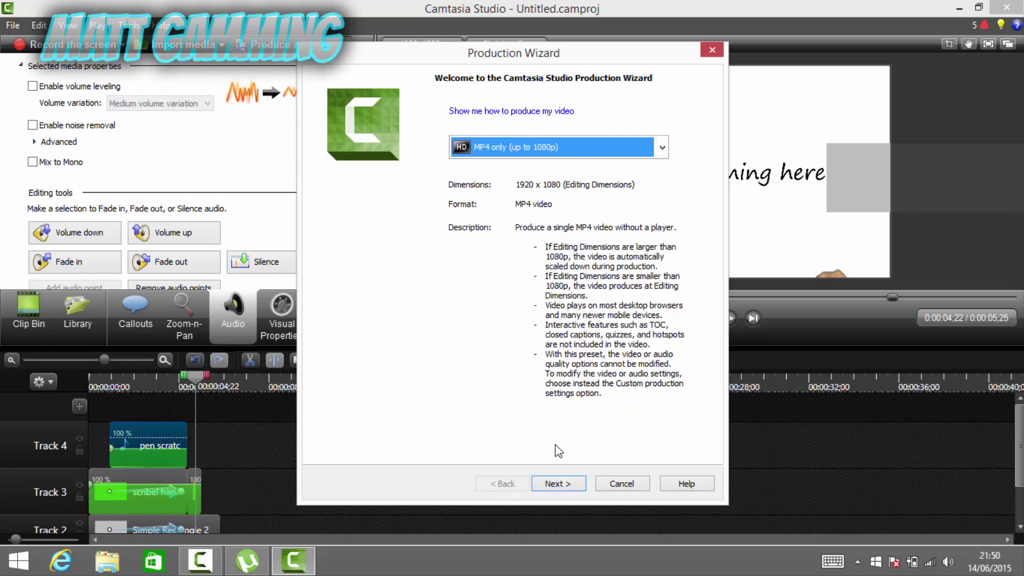
click(559, 484)
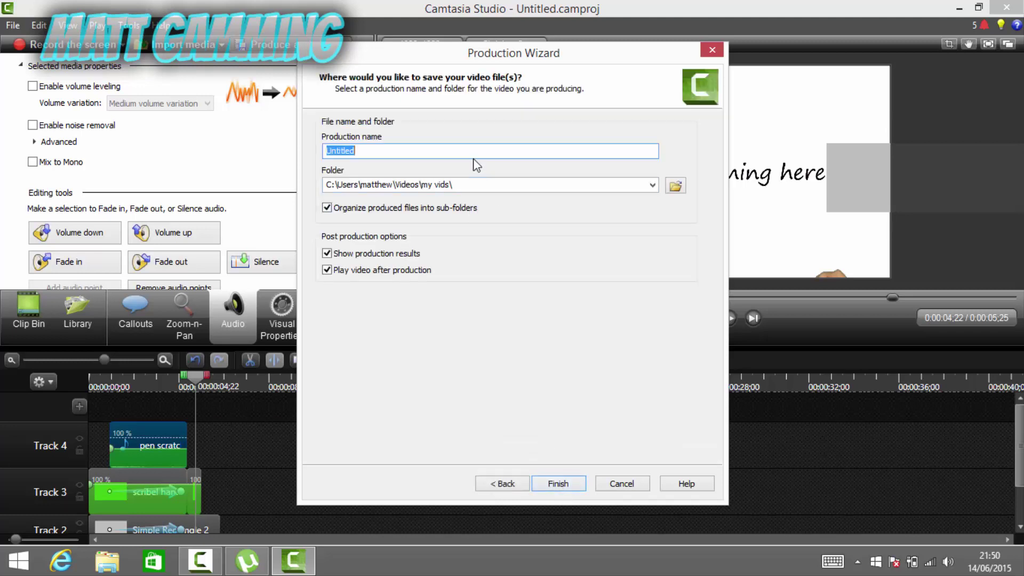
Name the production "it mattgmaimg here", render it, and close the video player and the production results.
text(i)
text(t mattgmaimg here)
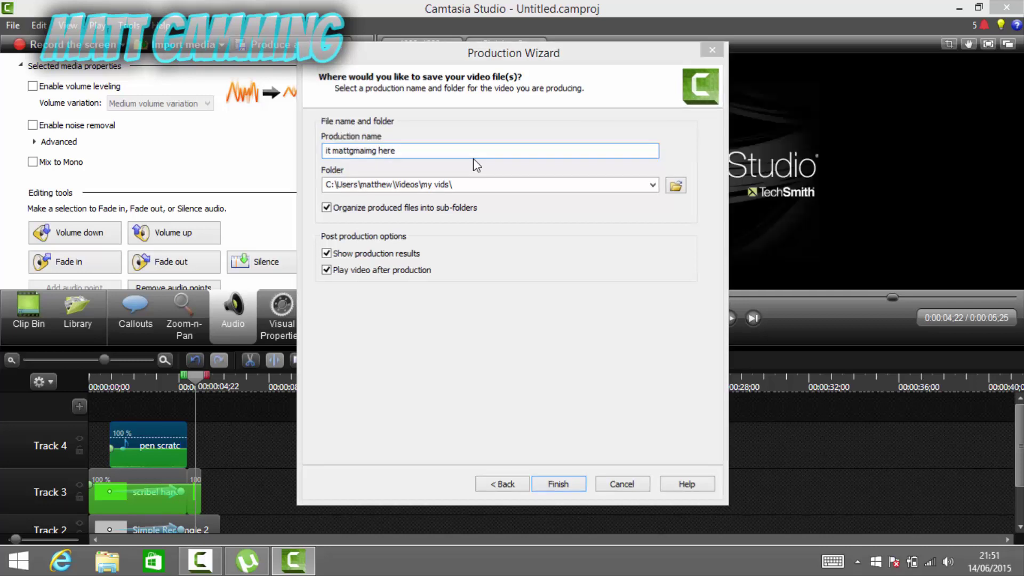
key(Return)
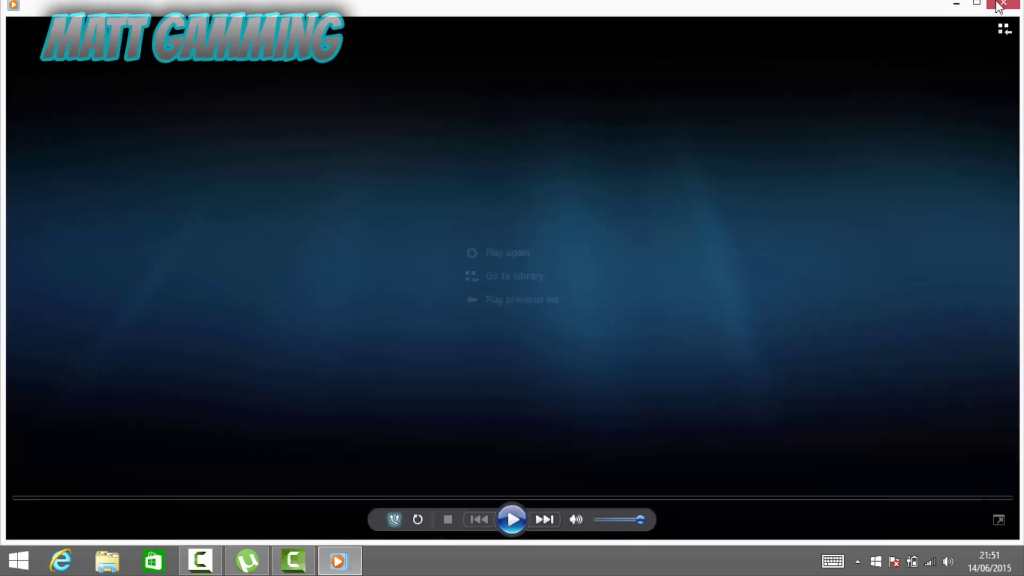
click(996, 3)
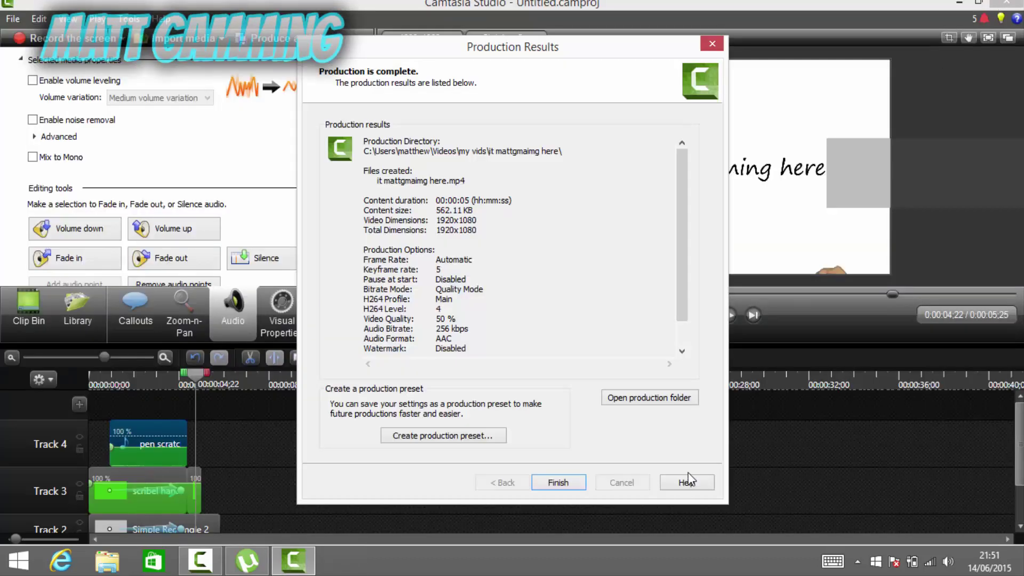
click(712, 45)
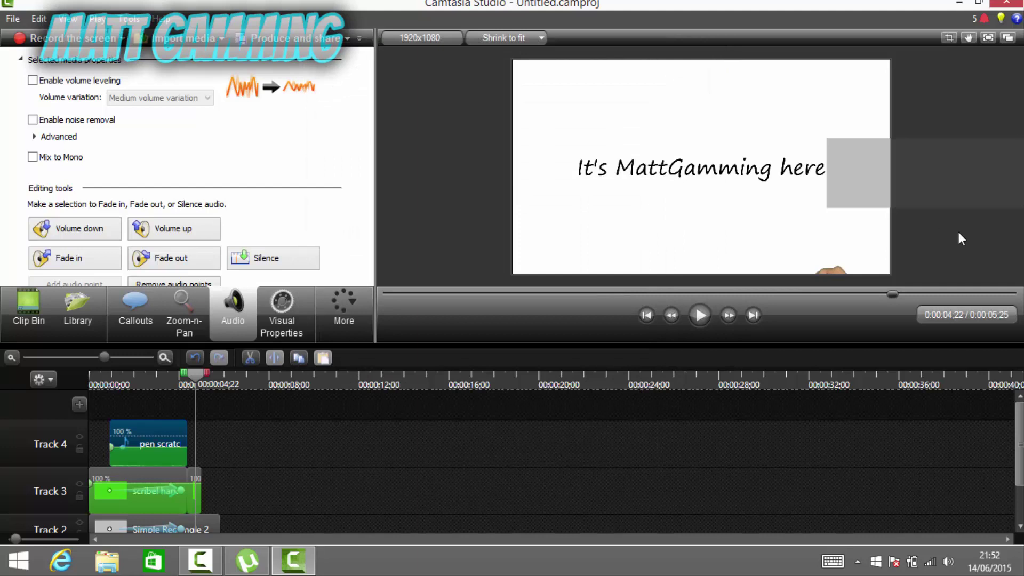
Change the fill of the grey masking rectangle on Track 2 to white to match the background.
click(666, 222)
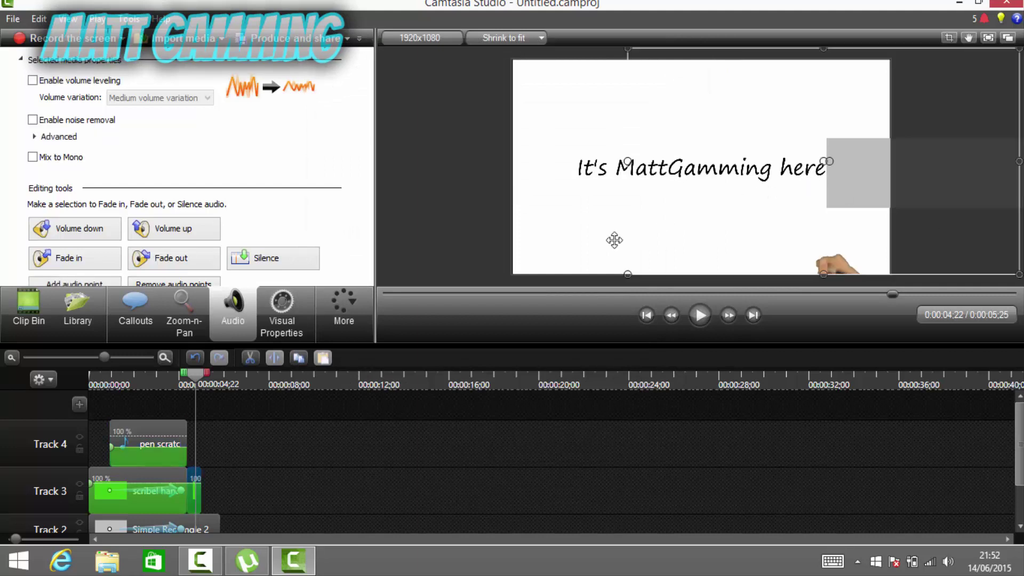
click(142, 306)
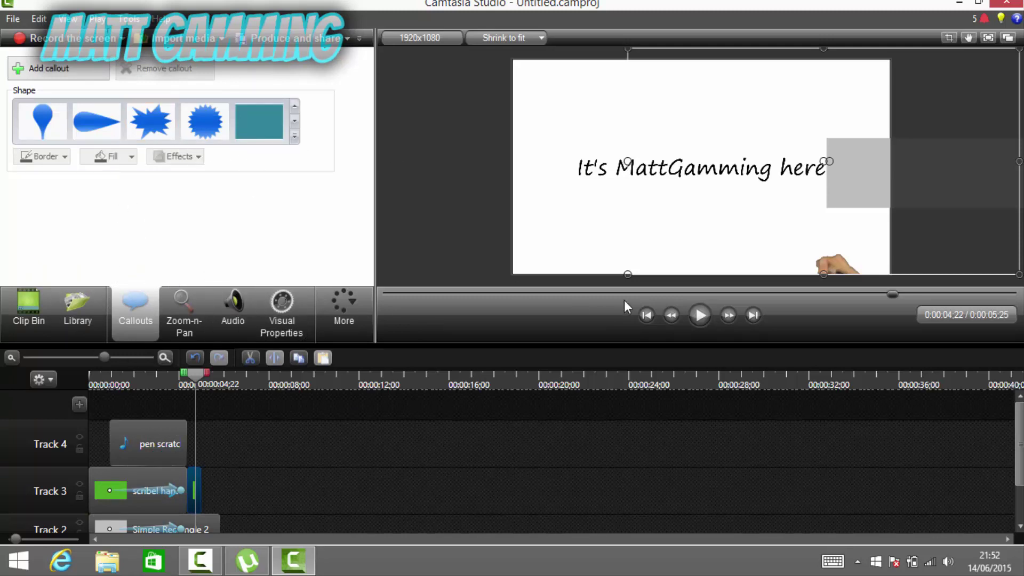
click(204, 516)
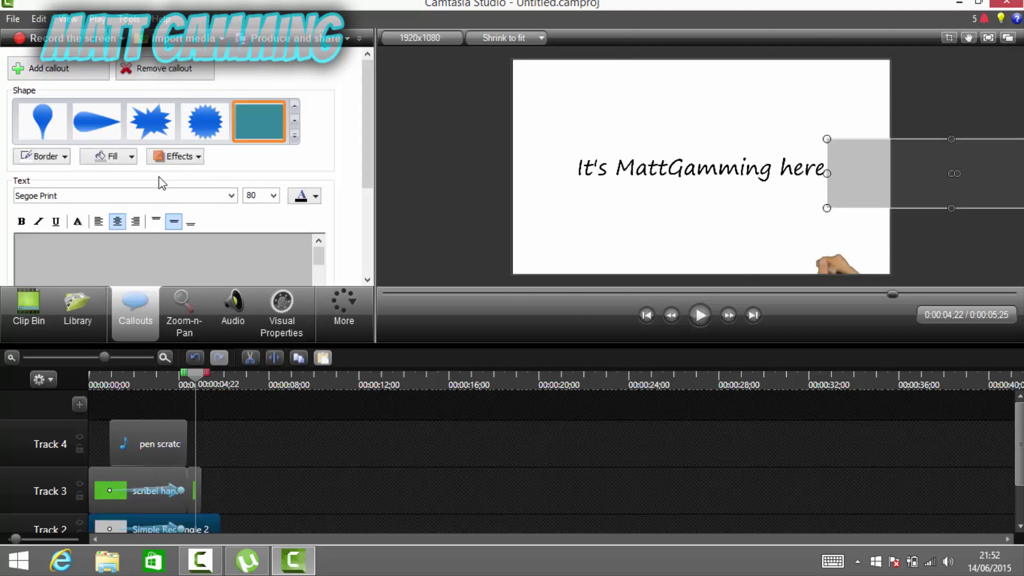
click(103, 157)
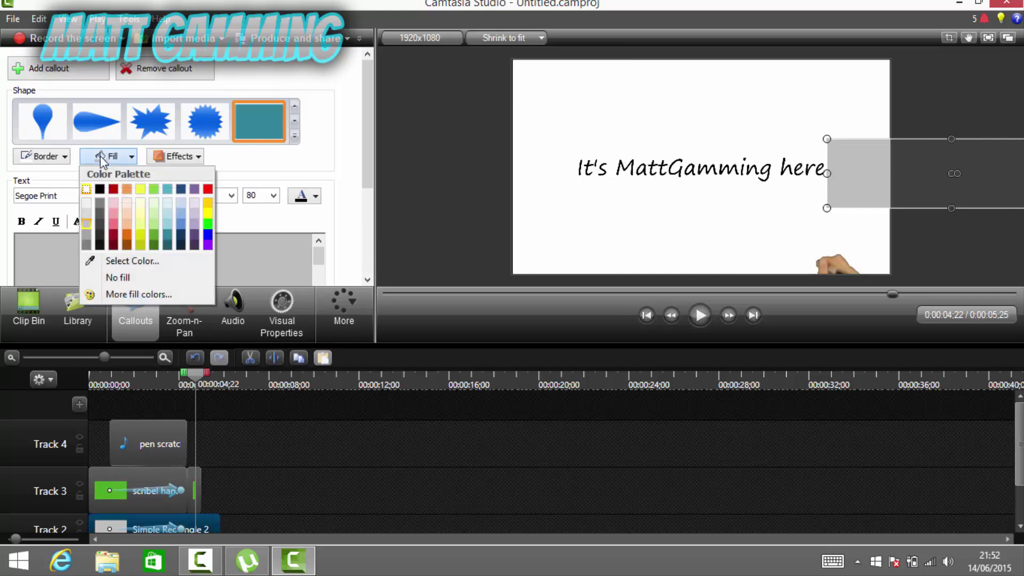
click(90, 196)
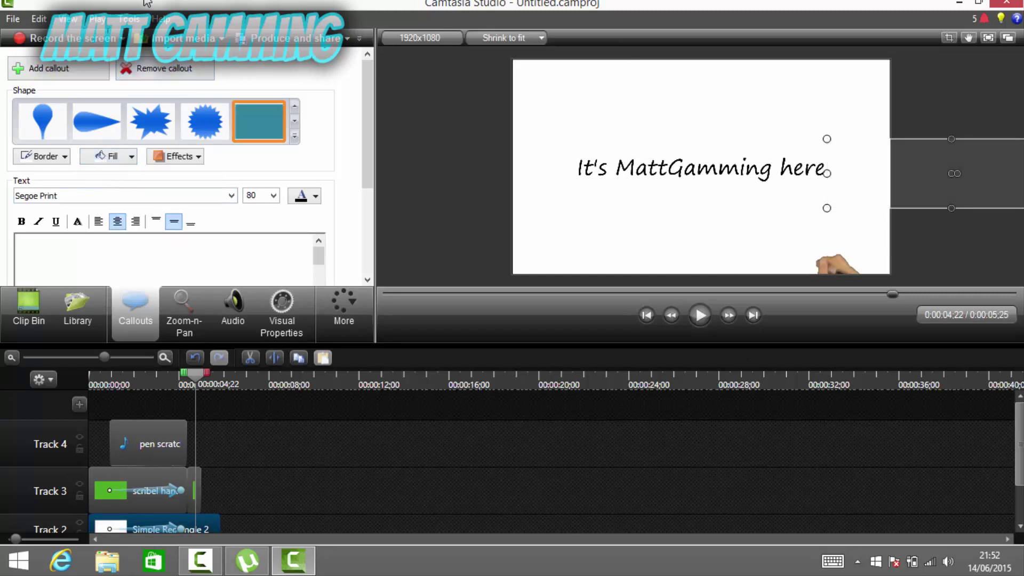
Produce the video again as MP4 only (up to 1080p), named "it mattgamming here", and close the player and results.
click(184, 43)
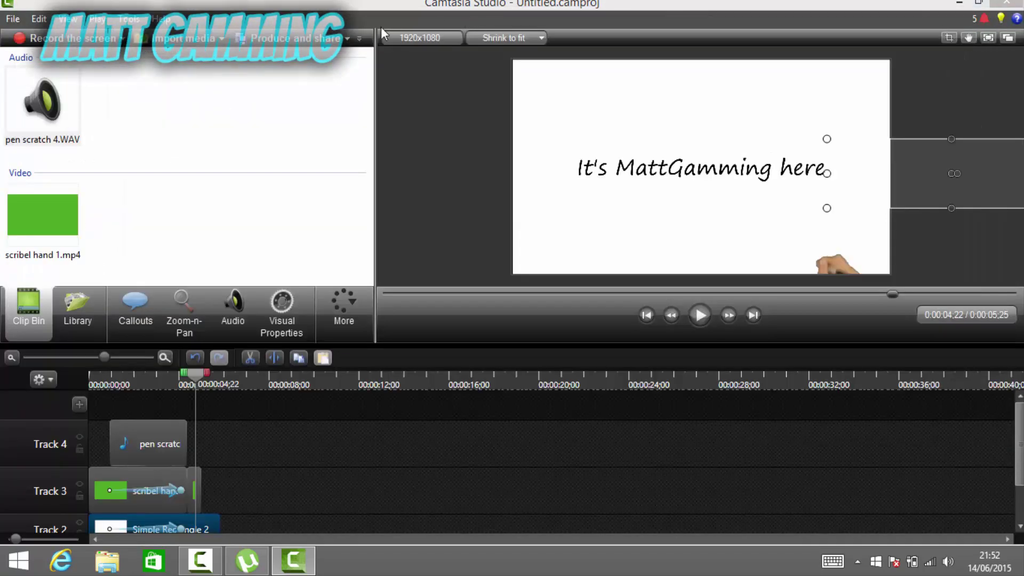
click(333, 42)
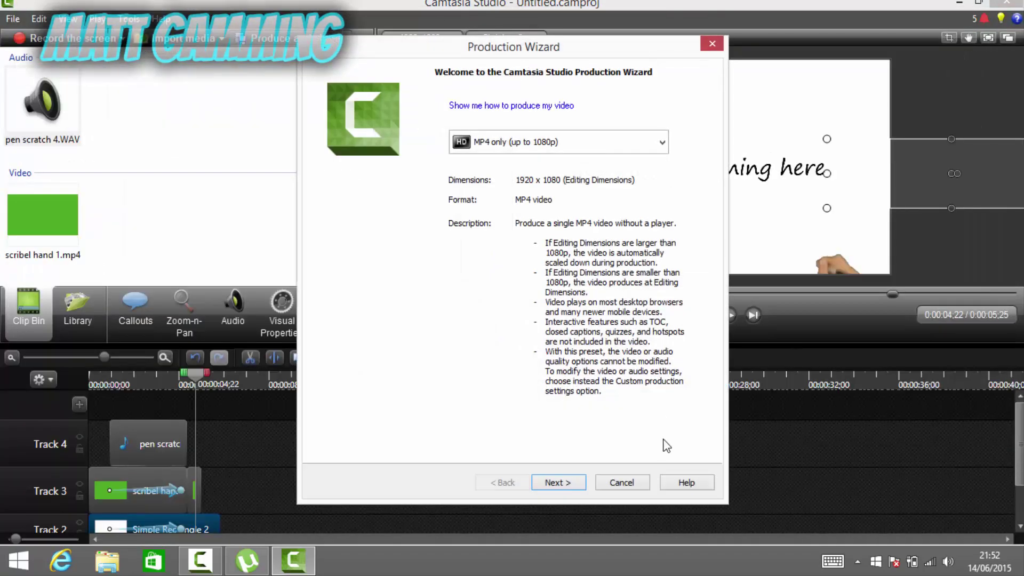
click(560, 486)
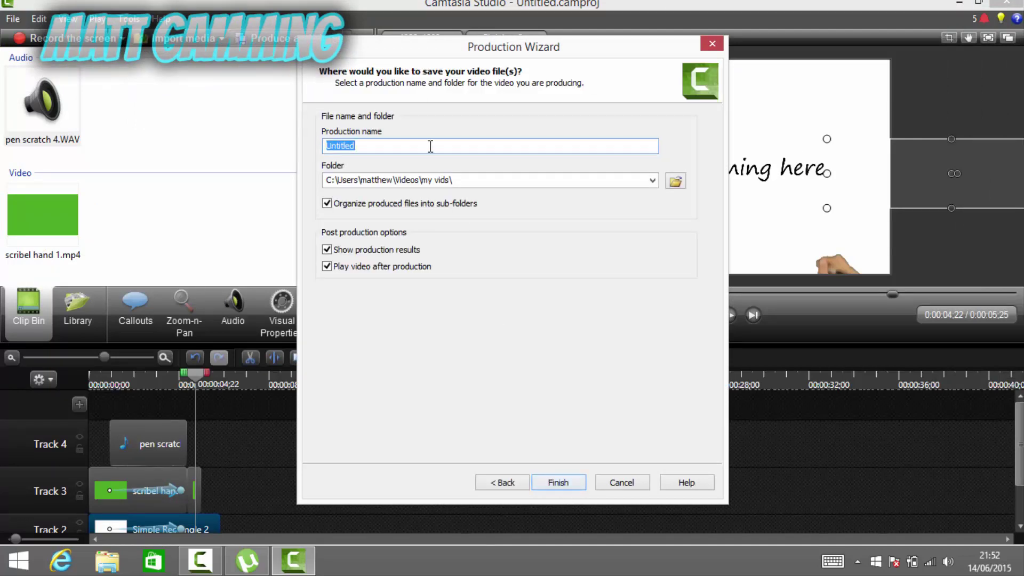
text(it mattgamming here)
key(Return)
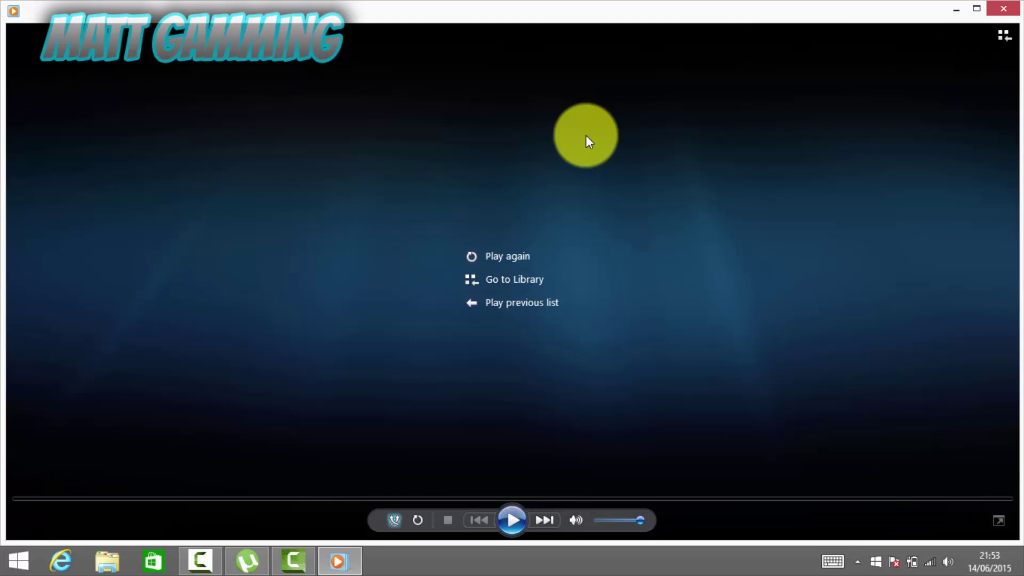
click(994, 16)
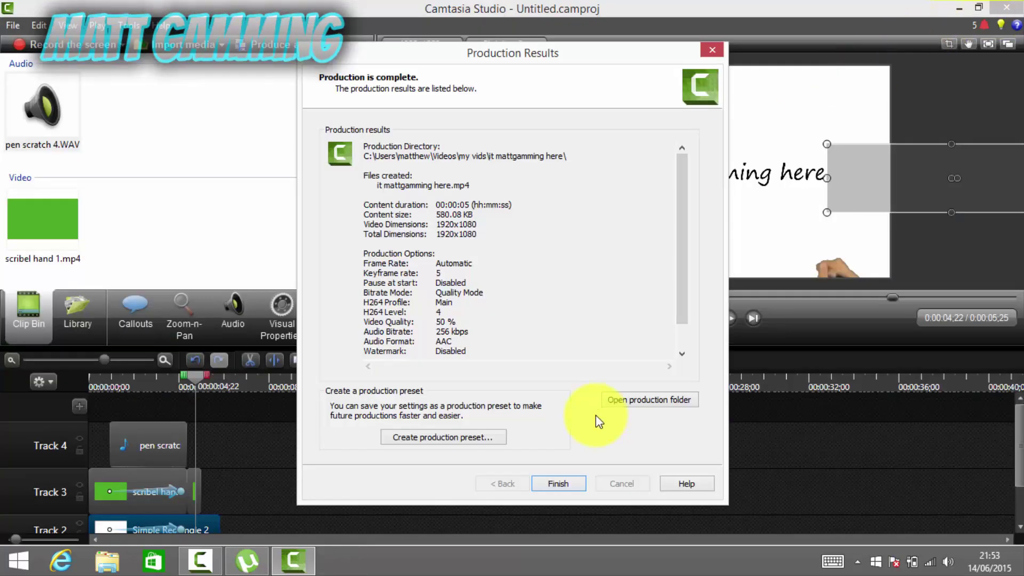
click(560, 480)
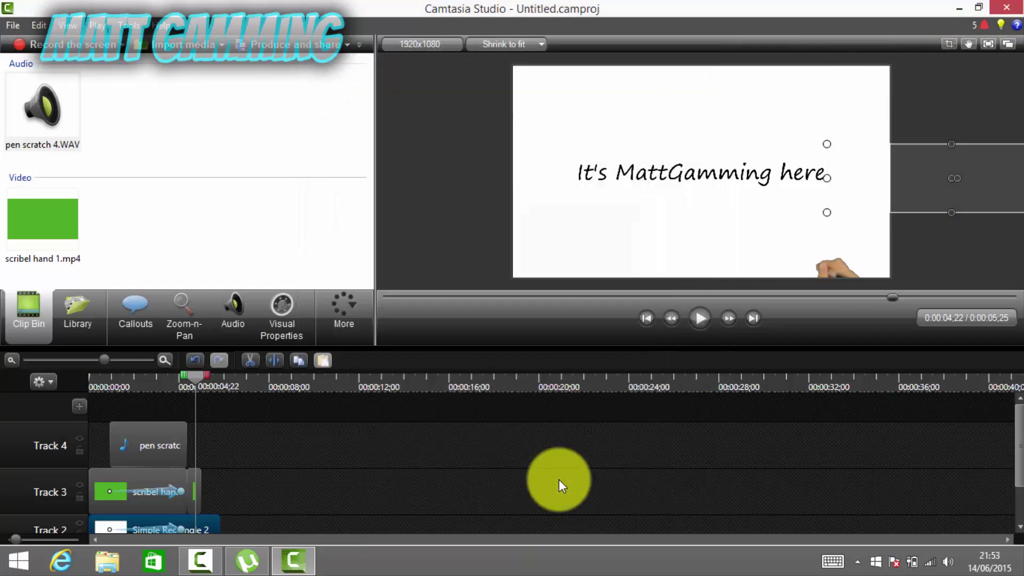